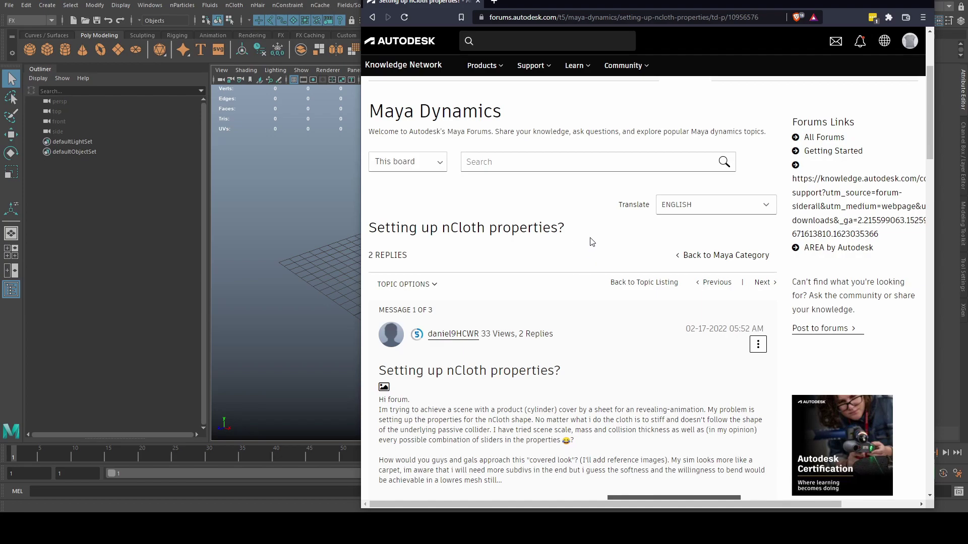
# Scroll down through the forum thread in the browser.
pyautogui.scroll(-2, 593, 242)
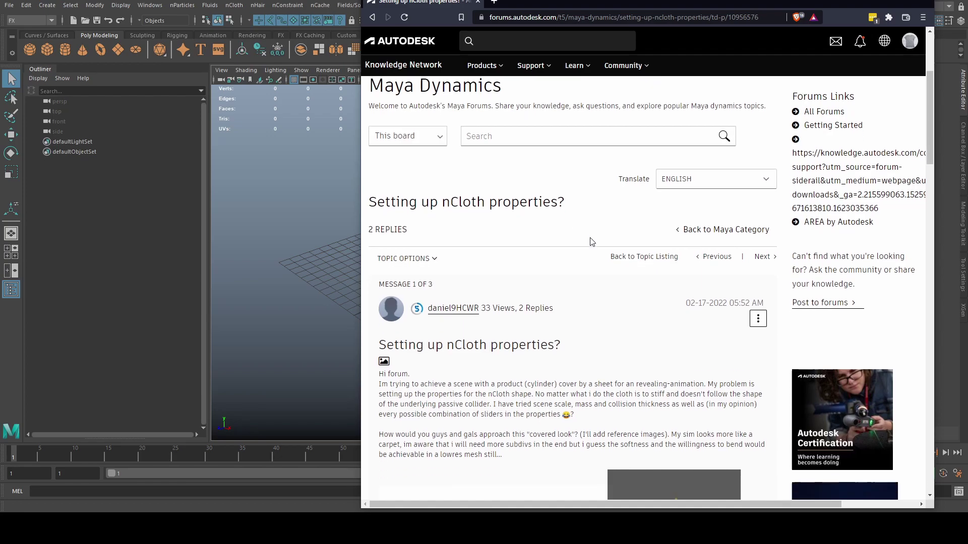
pyautogui.scroll(-2, 592, 242)
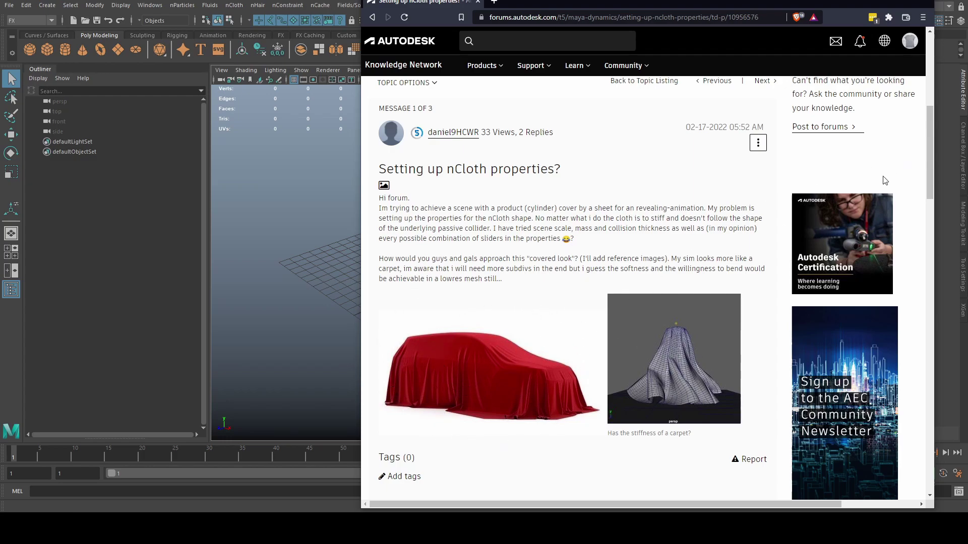
pyautogui.moveTo(931, 154); pyautogui.dragTo(927, 184)
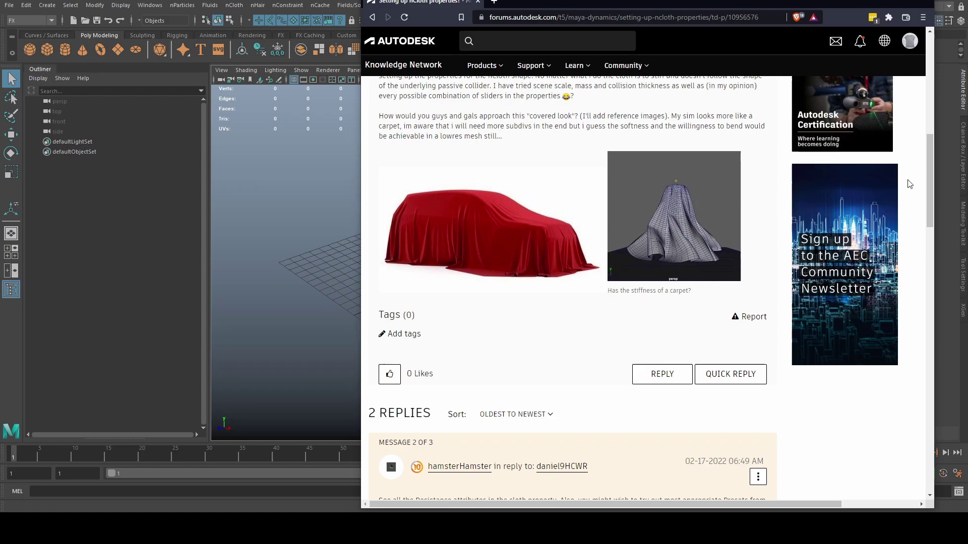
pyautogui.moveTo(930, 175); pyautogui.dragTo(928, 232)
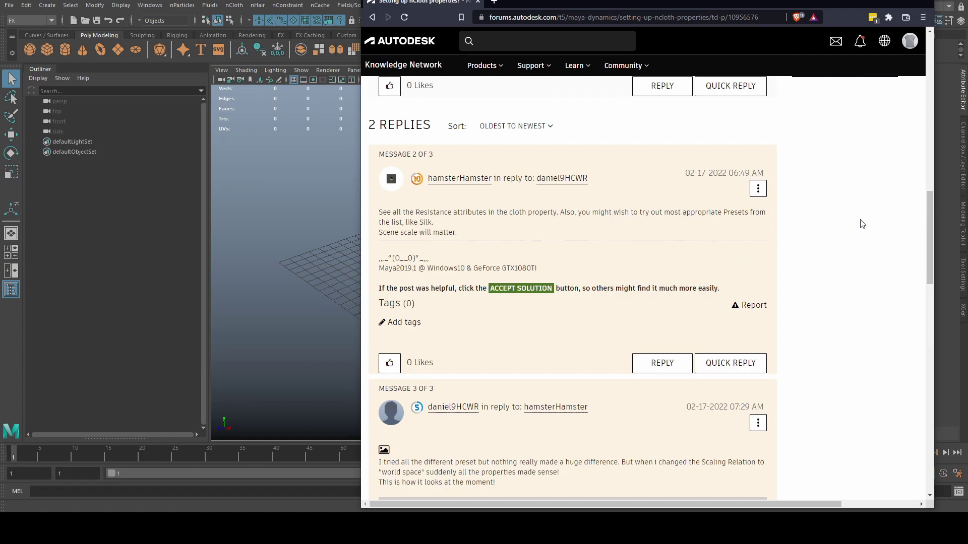
pyautogui.moveTo(929, 218); pyautogui.dragTo(924, 288)
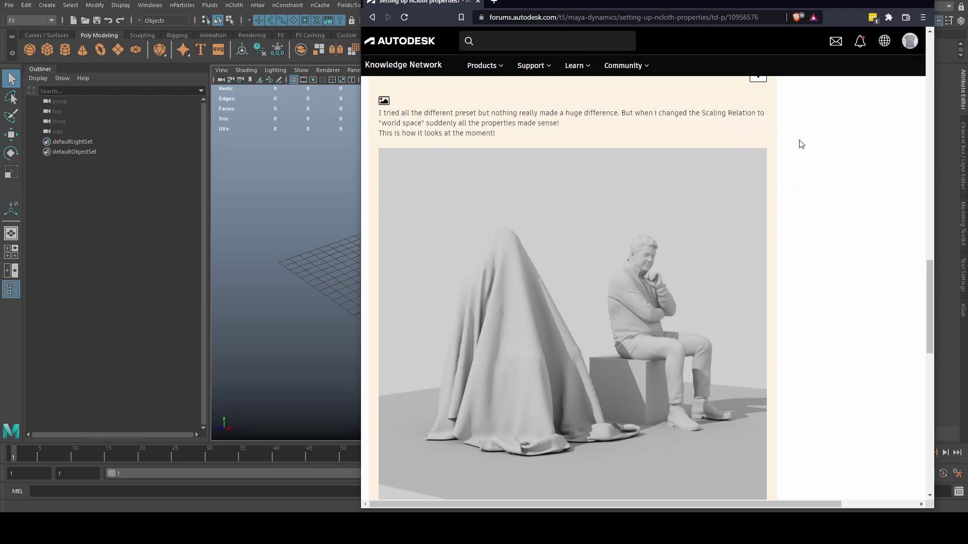
# Import free_car_001.obj from the ClothOverCarTest folder into Maya and select all its parts.
pyautogui.click(344, 5)
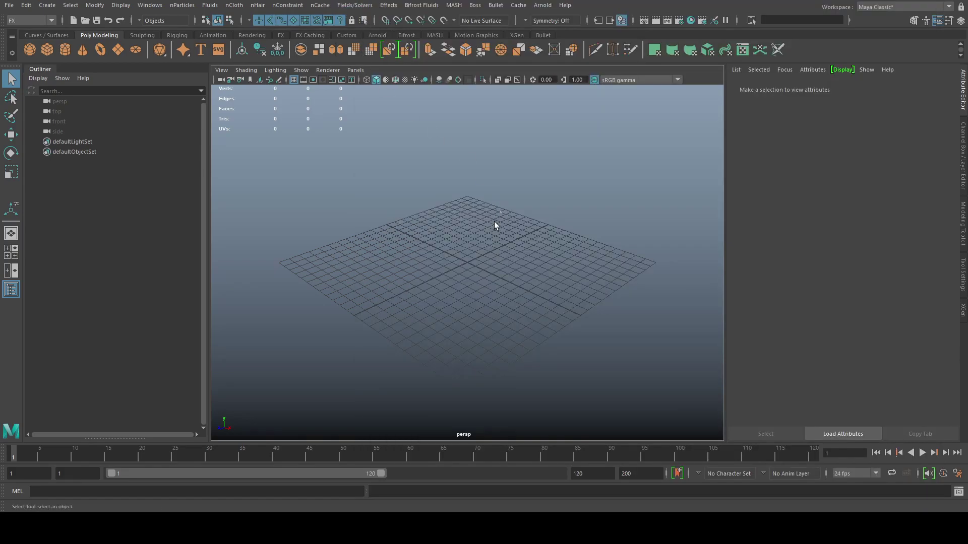
pyautogui.click(10, 6)
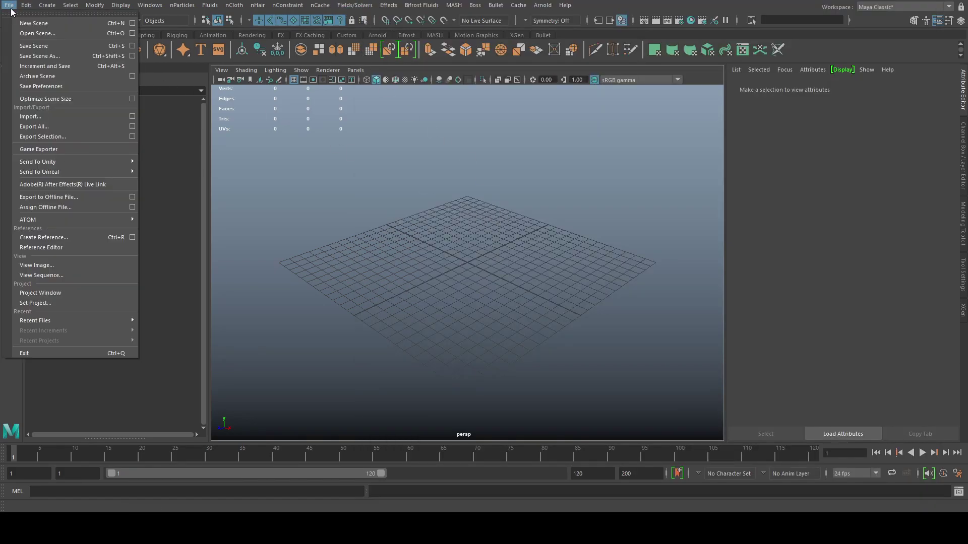
pyautogui.click(59, 116)
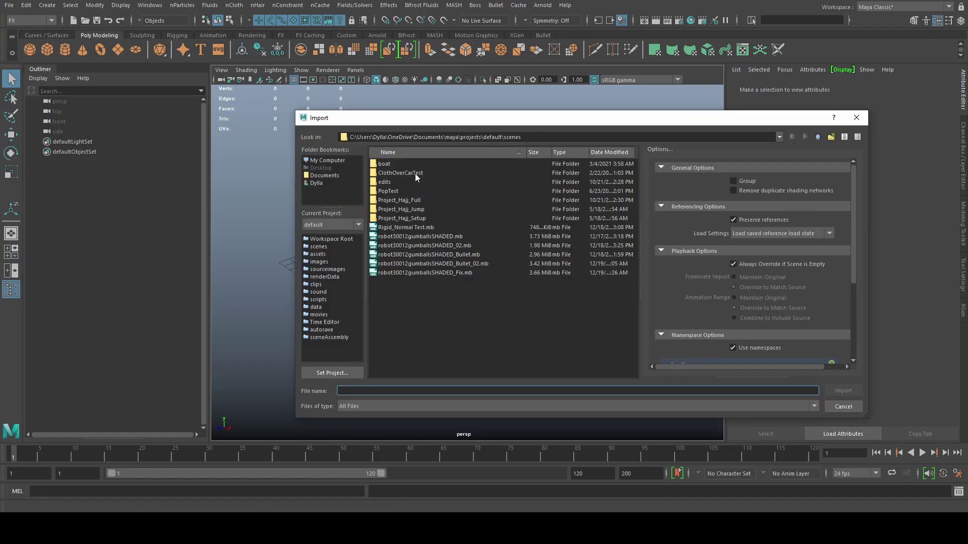
pyautogui.doubleClick(416, 173)
pyautogui.click(416, 182)
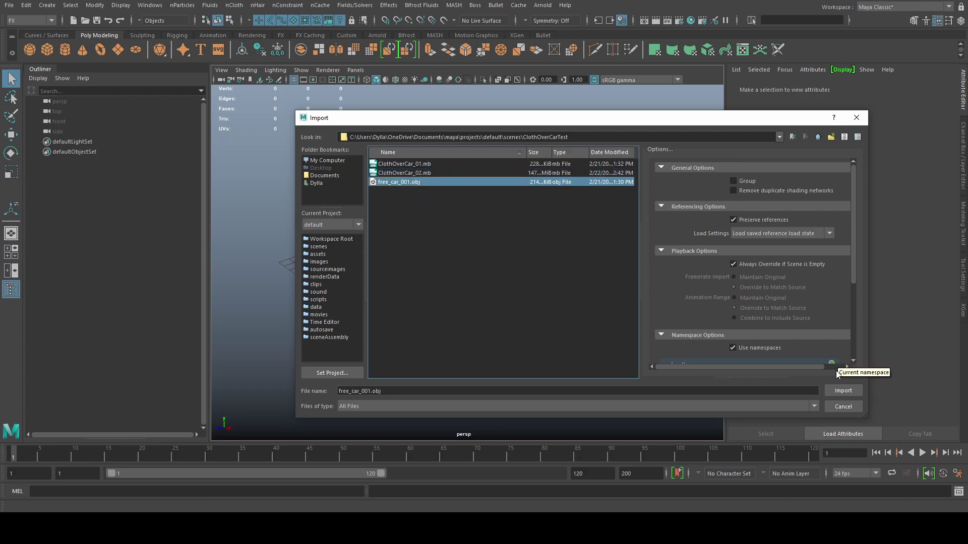
pyautogui.click(842, 390)
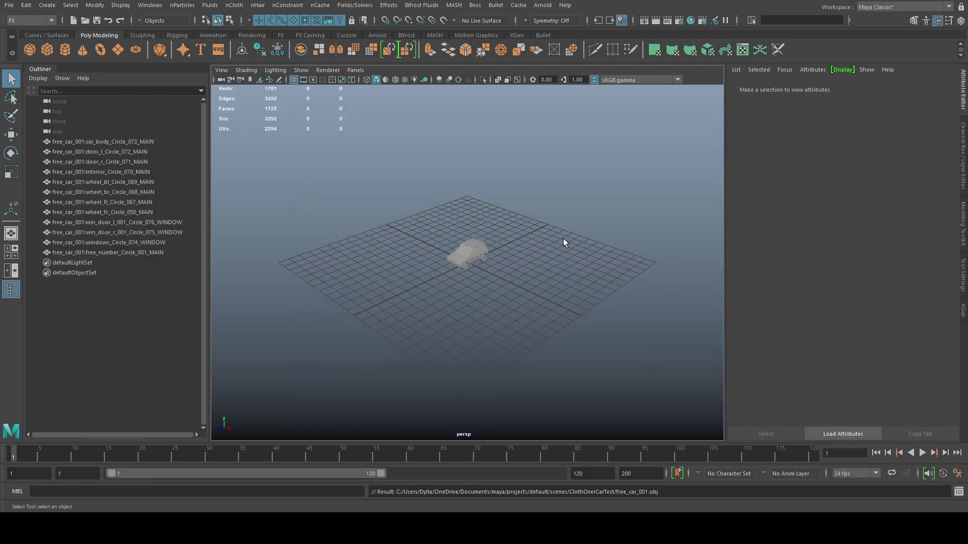
pyautogui.moveTo(416, 226); pyautogui.dragTo(515, 288)
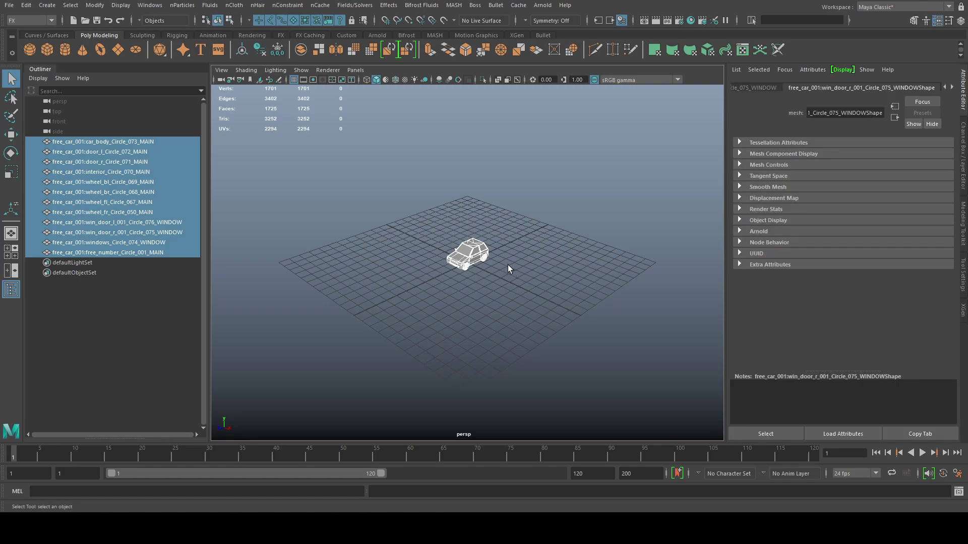
# Switch to the Modeling menu set and combine all car parts into one mesh.
pyautogui.click(51, 20)
pyautogui.click(21, 31)
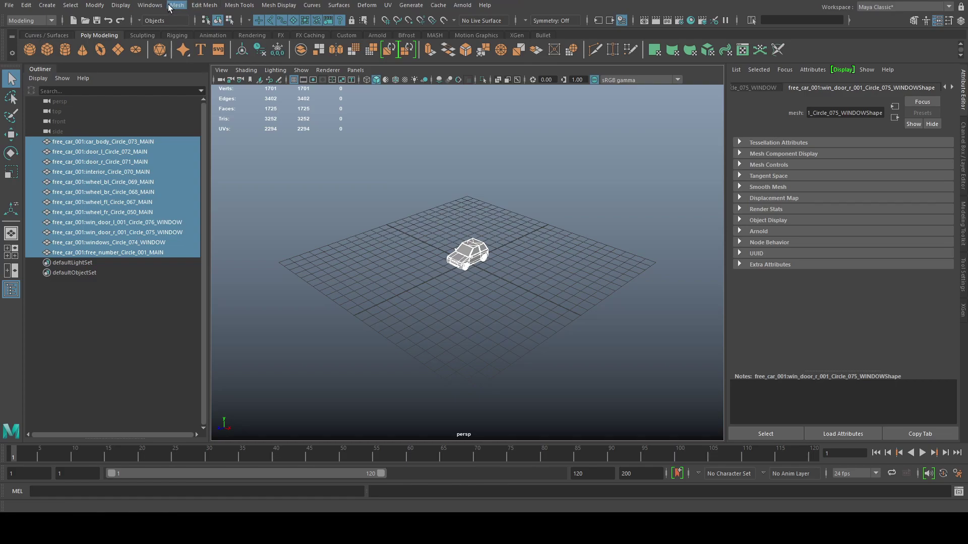
pyautogui.click(177, 6)
pyautogui.click(217, 41)
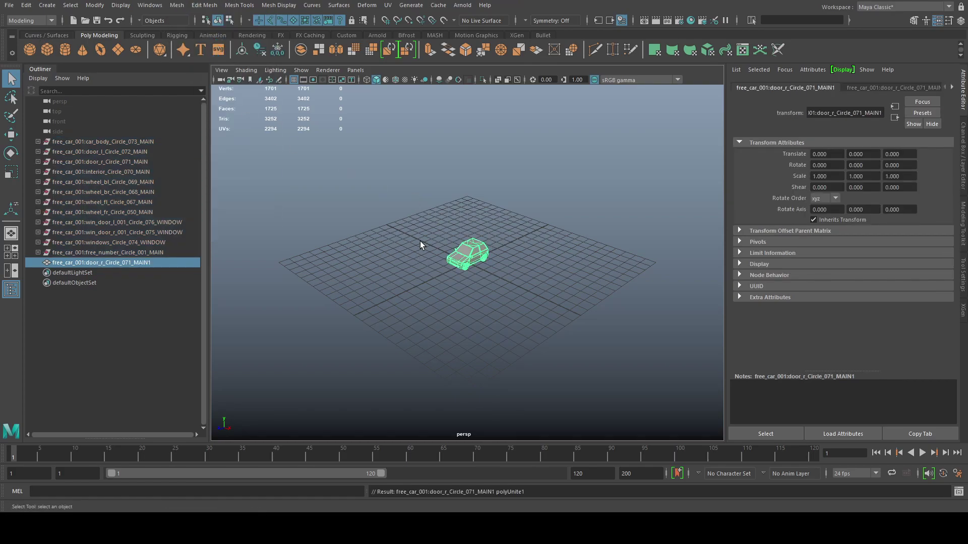
# Group the combined car and scale the group uniformly to 6.335.
pyautogui.press('r')
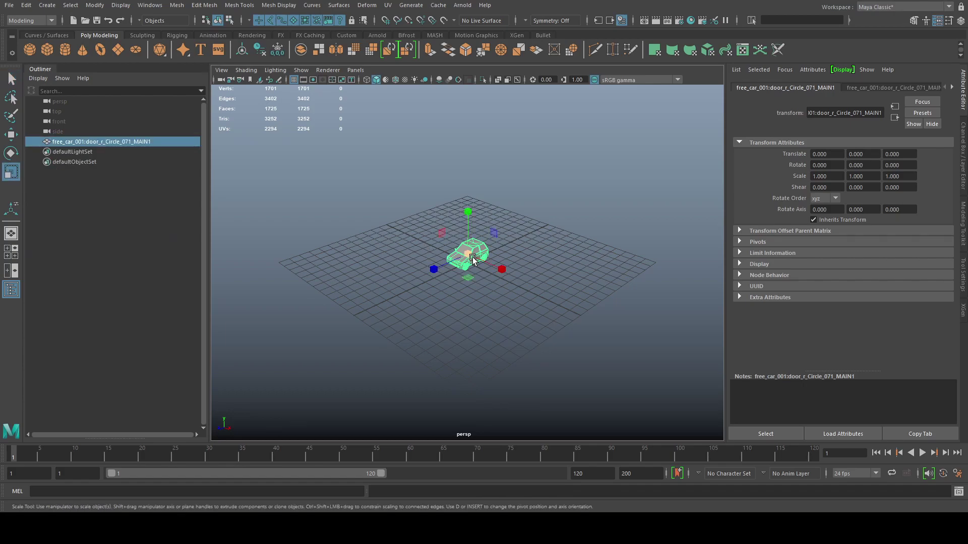
pyautogui.moveTo(472, 259); pyautogui.dragTo(591, 207)
pyautogui.hotkey('ctrl', 'z')
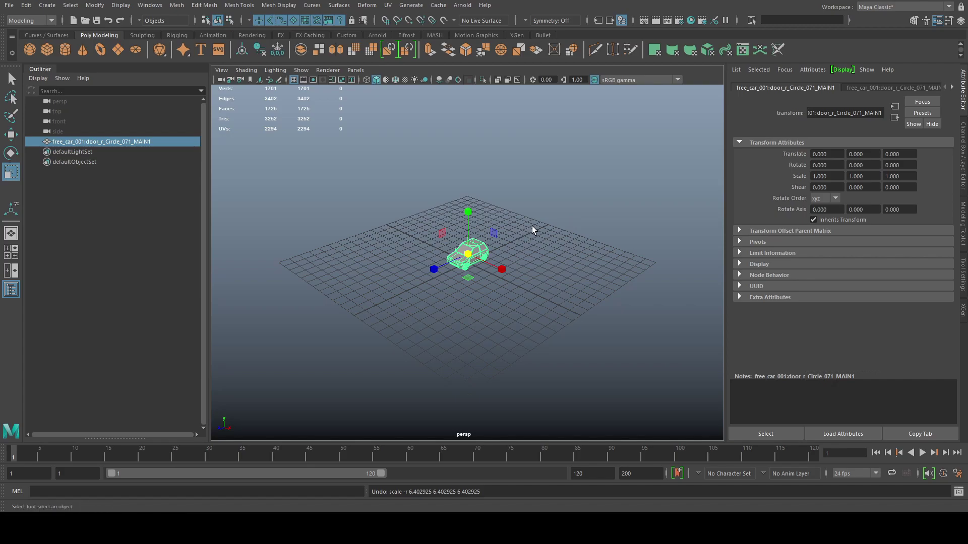
pyautogui.press('q')
pyautogui.hotkey('ctrl', 'g')
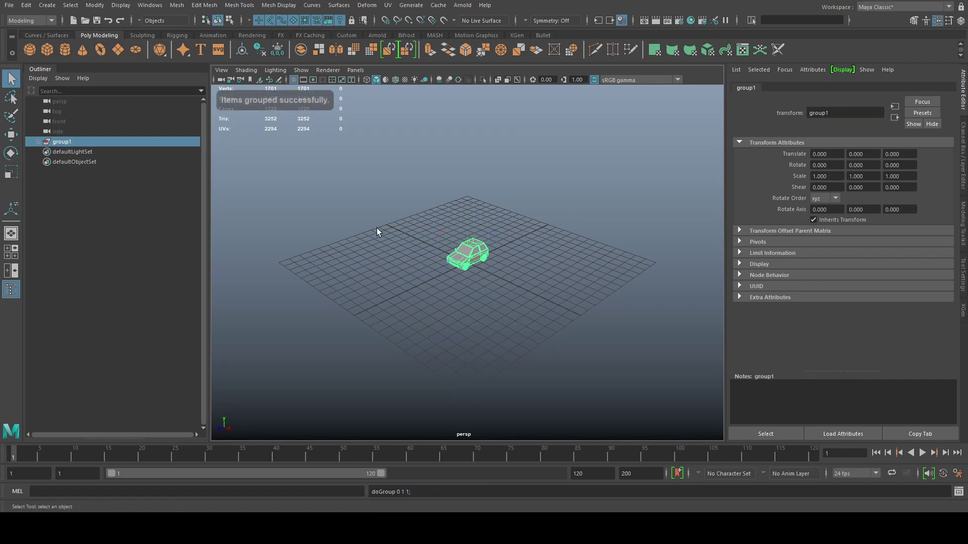
pyautogui.press('r')
pyautogui.moveTo(472, 256); pyautogui.dragTo(625, 215)
pyautogui.keyDown('alt'); pyautogui.moveTo(623, 217); pyautogui.dragTo(579, 270); pyautogui.keyUp('alt')
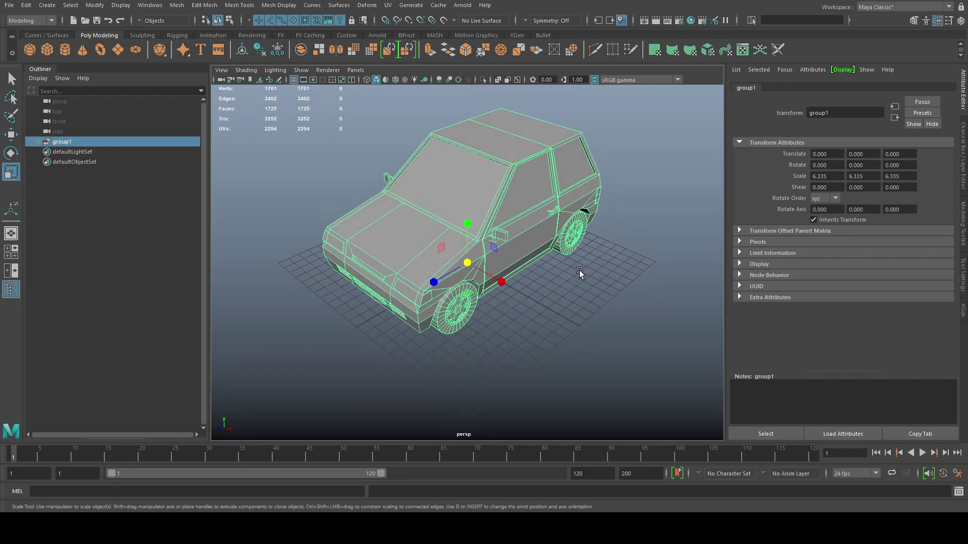
# Unparent the car mesh from group1, delete the empty group, and reselect the car.
pyautogui.press('q')
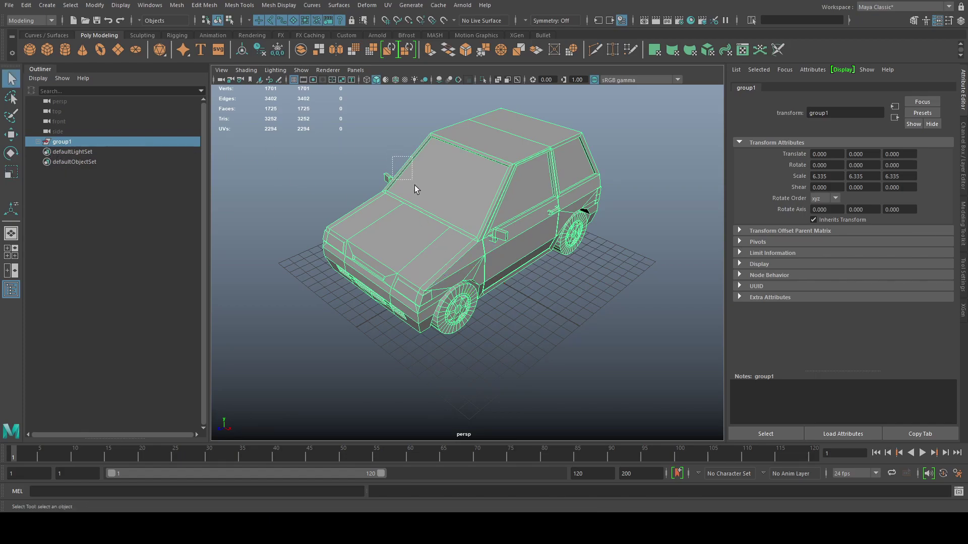
pyautogui.moveTo(414, 189); pyautogui.dragTo(407, 186)
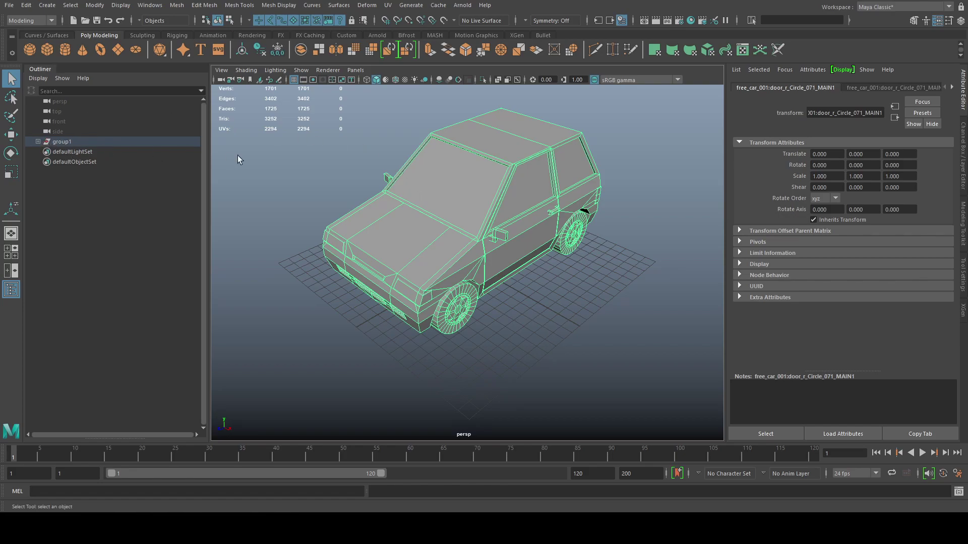
pyautogui.hotkey('shift', 'p')
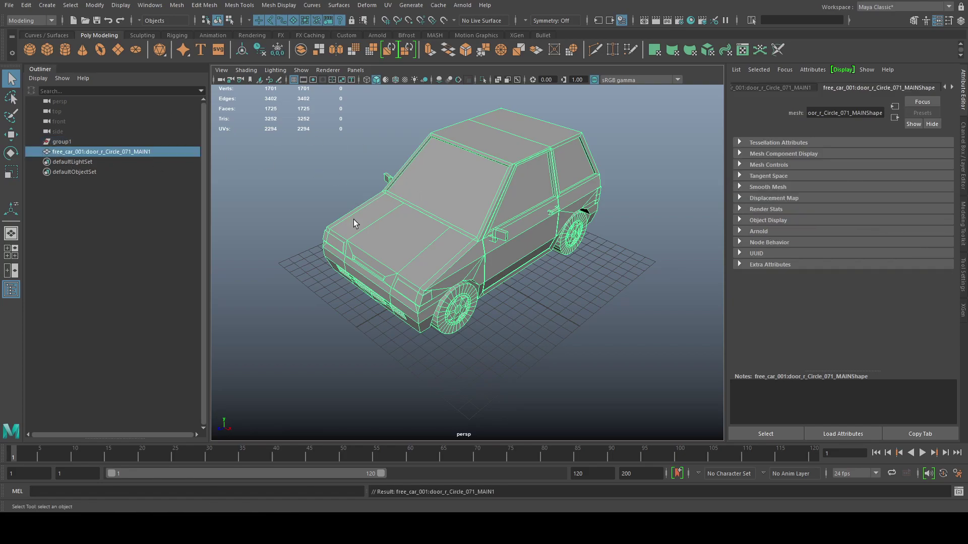
pyautogui.click(89, 142)
pyautogui.press('Delete')
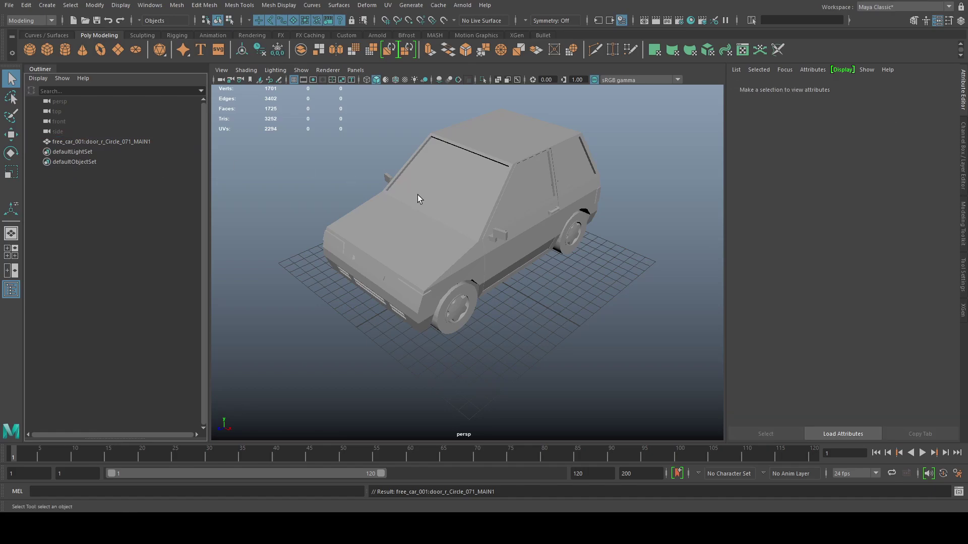
pyautogui.click(419, 201)
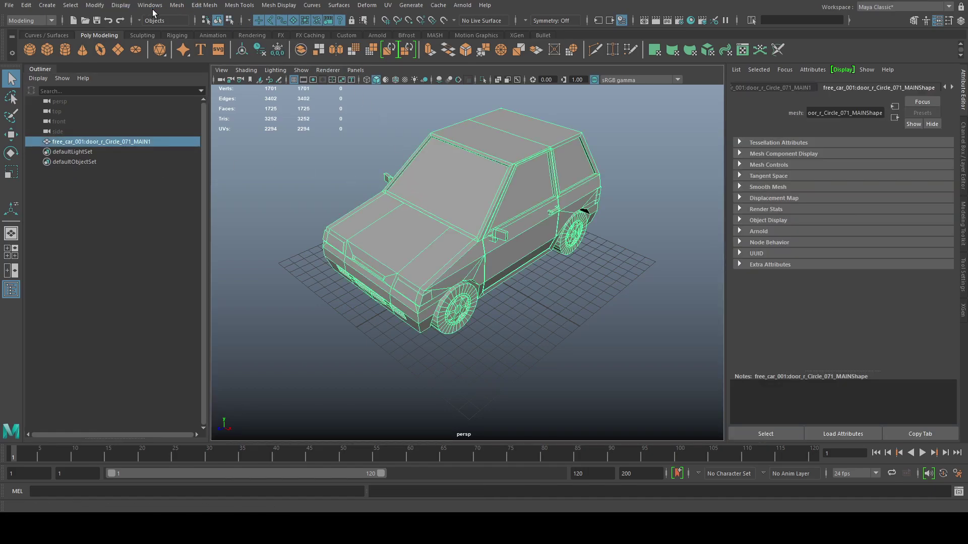
# Apply Mesh > Smooth to the car, raising it to 107,232 faces.
pyautogui.click(177, 6)
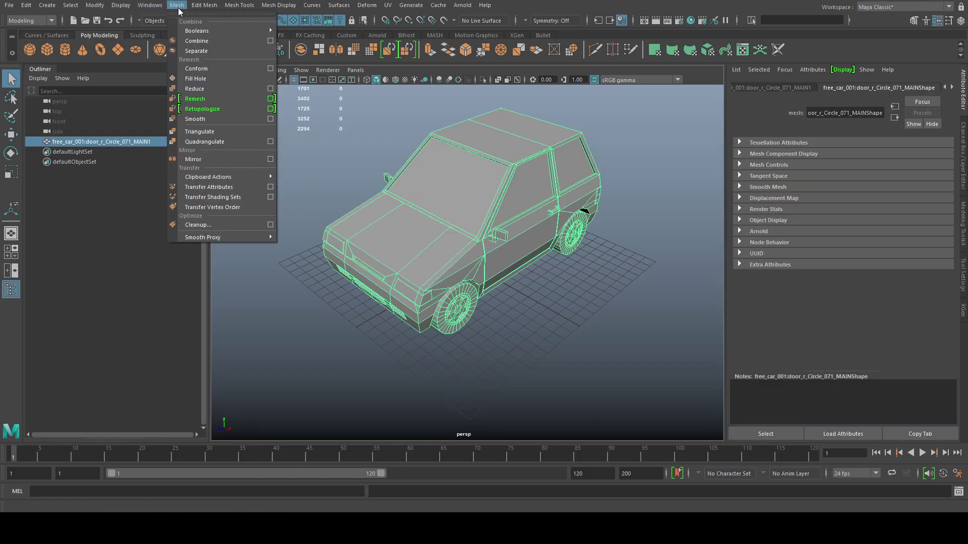
pyautogui.moveTo(202, 7)
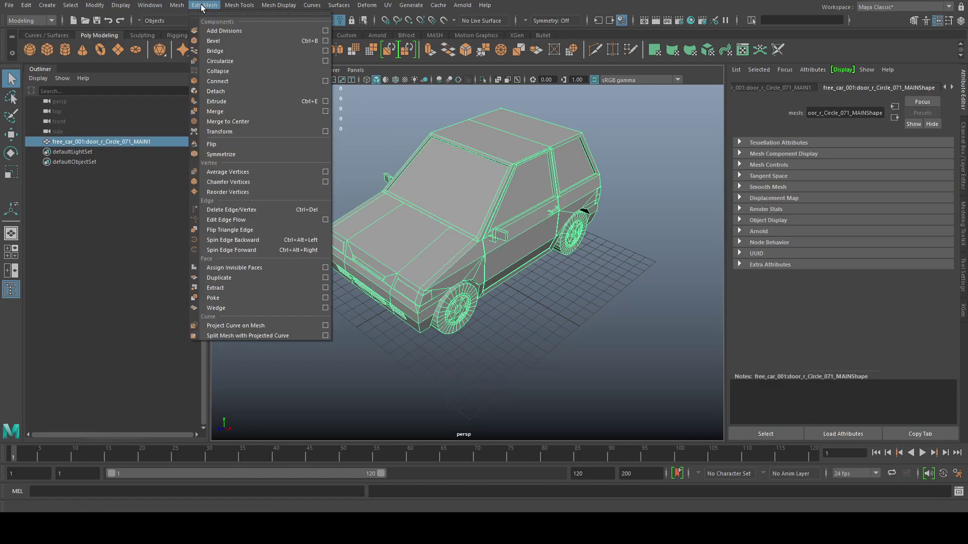
pyautogui.click(234, 31)
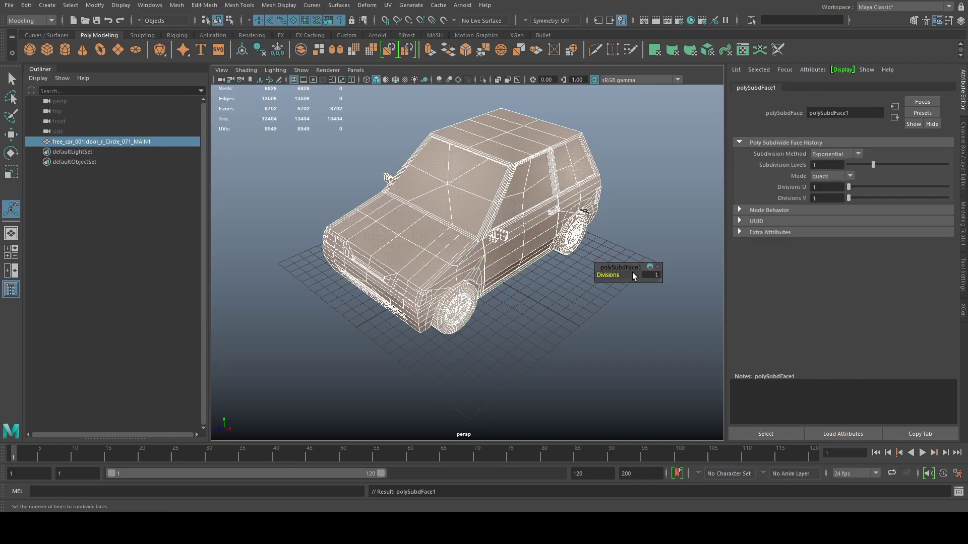
pyautogui.click(655, 275)
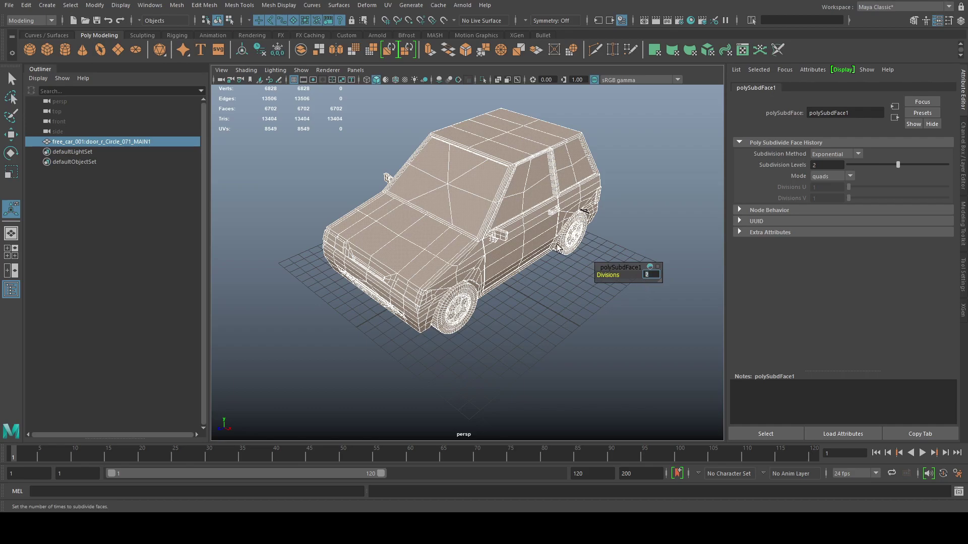
pyautogui.press('Return')
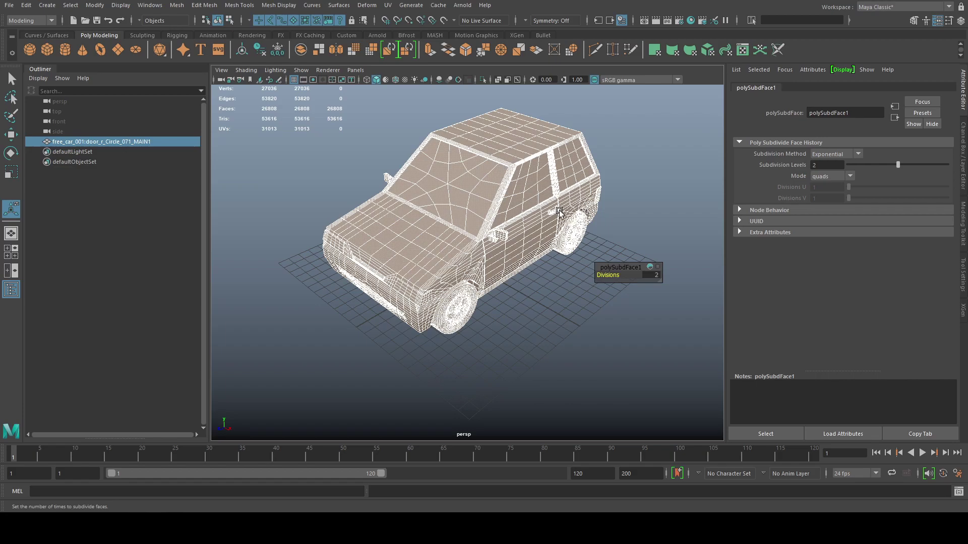
# Reselect the smoothed car and look through the Mesh and Edit Mesh menus.
pyautogui.press('q')
pyautogui.click(648, 221)
pyautogui.click(510, 176)
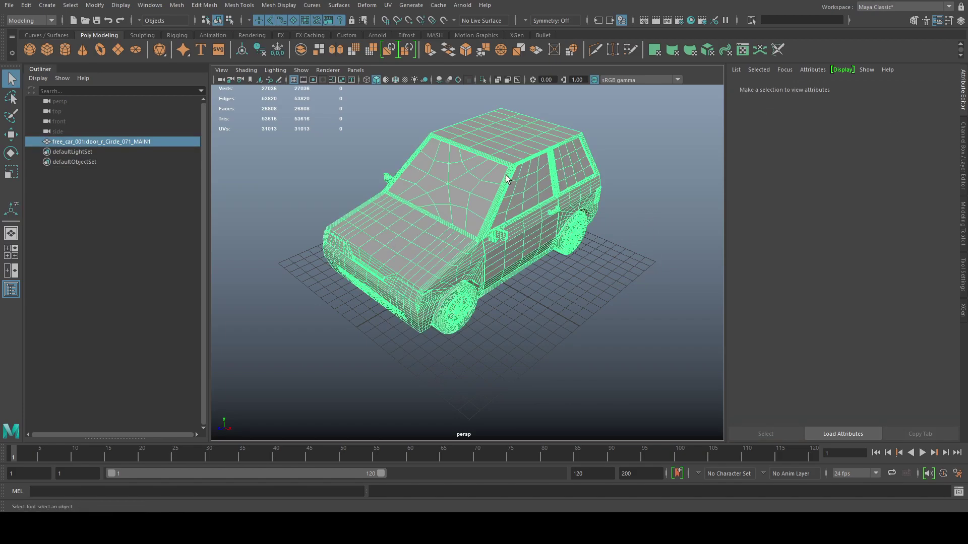
pyautogui.click(176, 7)
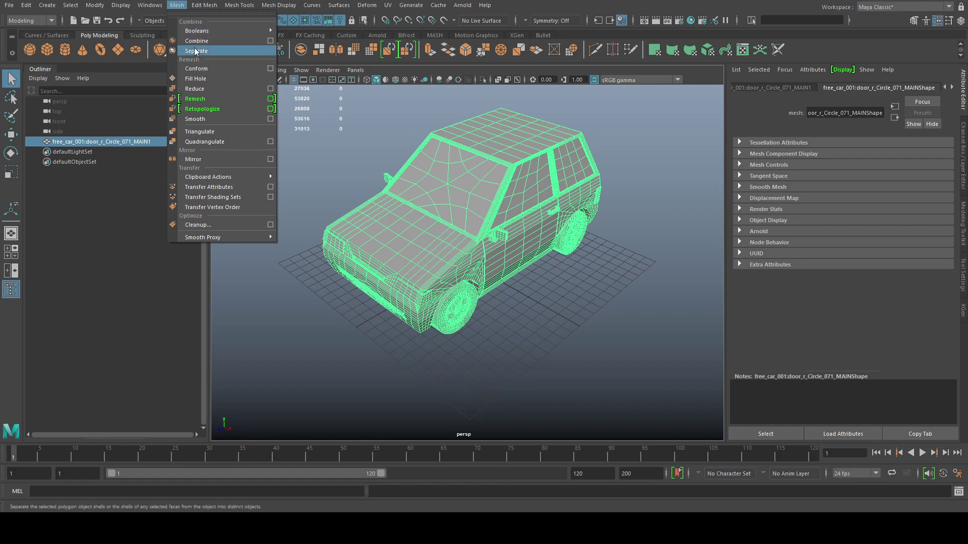
pyautogui.press('Escape')
pyautogui.click(199, 6)
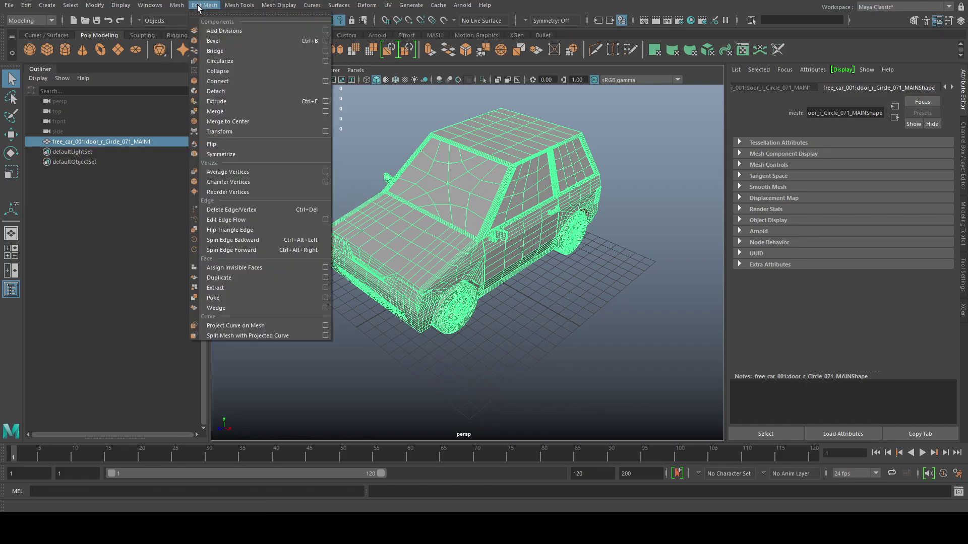
pyautogui.moveTo(178, 6)
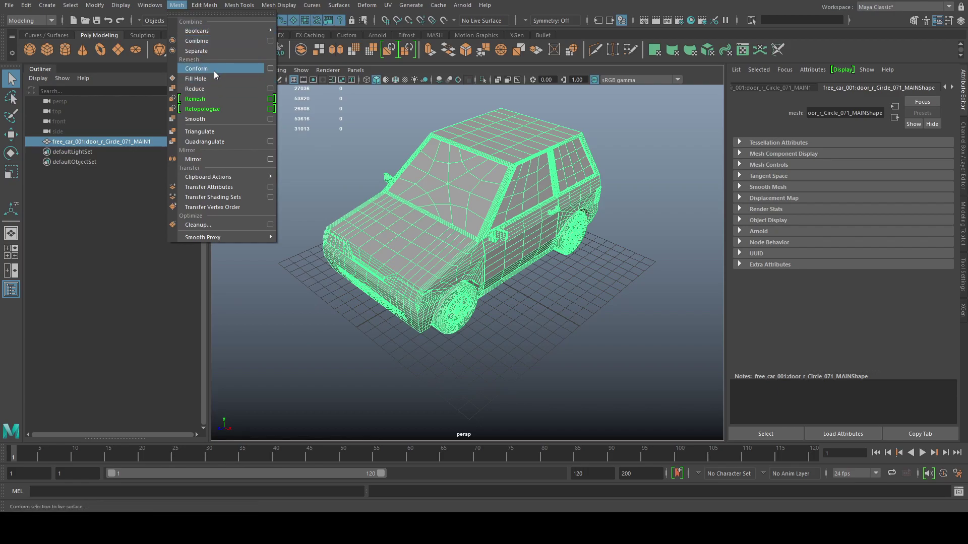
pyautogui.press('Escape')
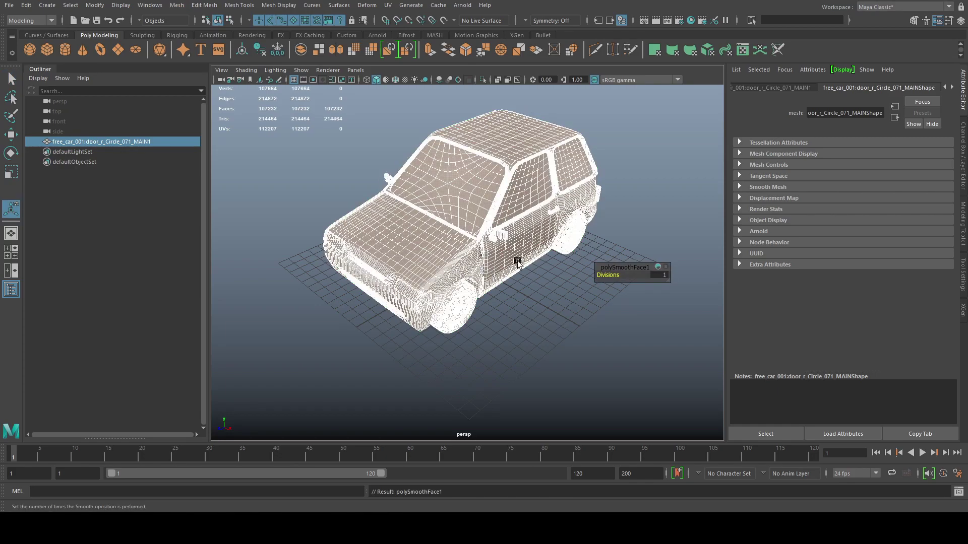
# Orbit around the smoothed car to inspect its roof and sides.
pyautogui.click(554, 293)
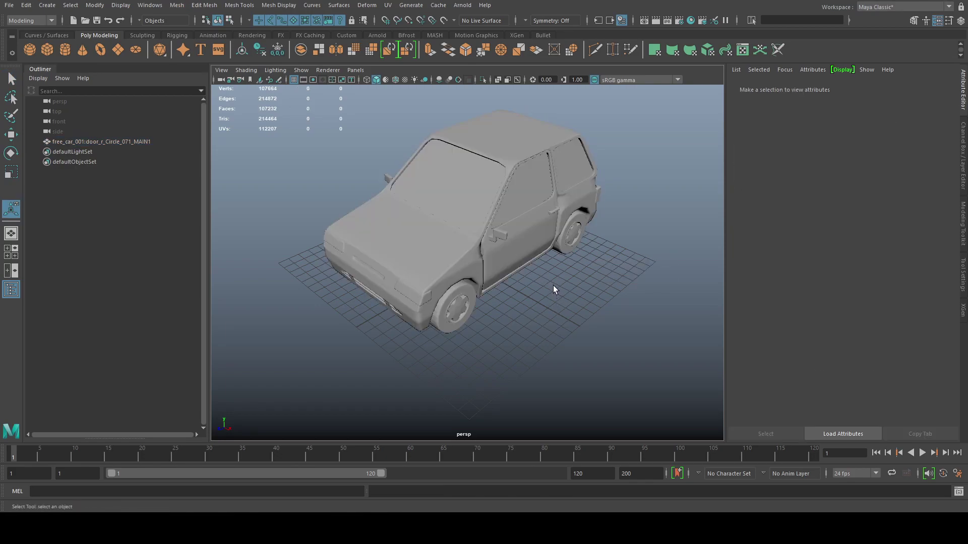
pyautogui.press('q')
pyautogui.click(536, 177)
pyautogui.scroll(5, 587, 201)
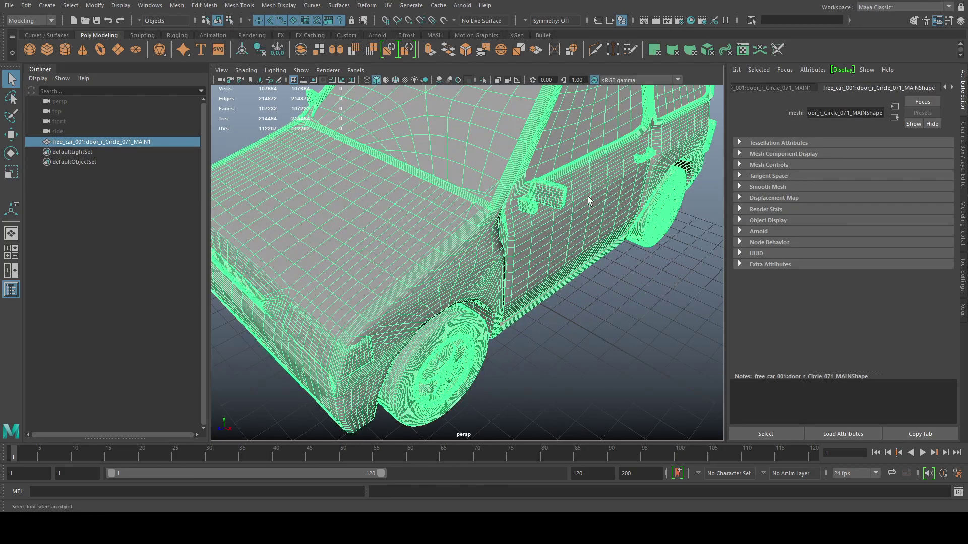
pyautogui.keyDown('alt'); pyautogui.moveTo(587, 201); pyautogui.dragTo(587, 251); pyautogui.keyUp('alt')
pyautogui.scroll(3, 484, 199)
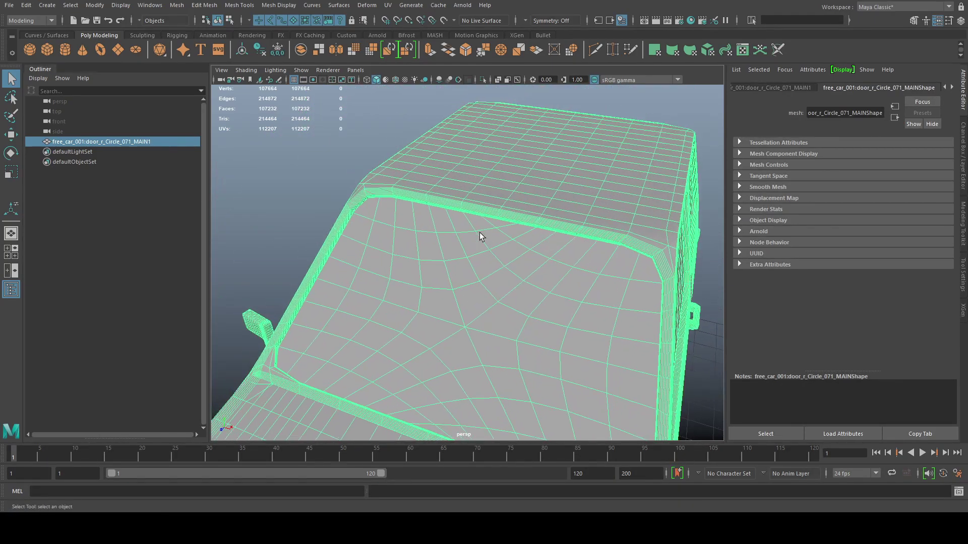
pyautogui.scroll(-3, 480, 236)
pyautogui.scroll(-5, 434, 300)
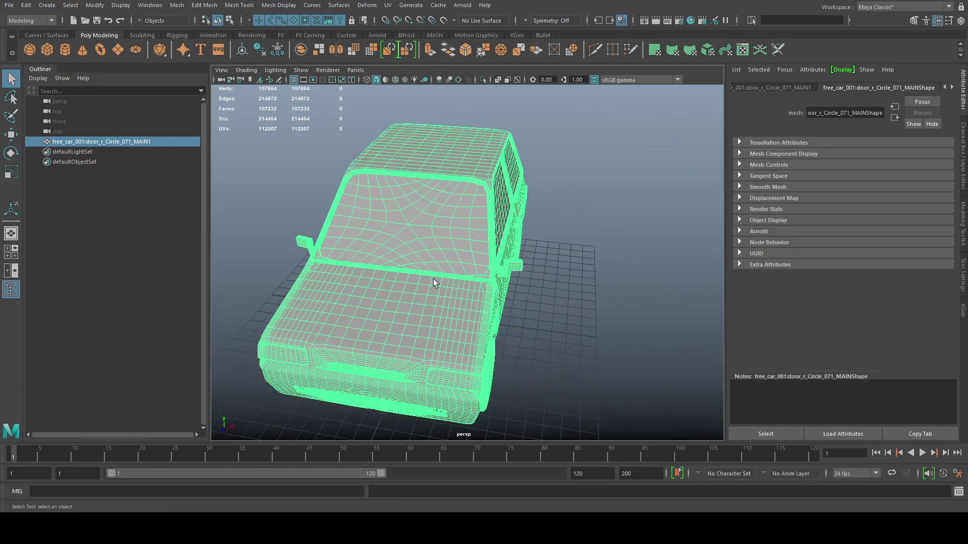
pyautogui.keyDown('alt'); pyautogui.moveTo(435, 284); pyautogui.dragTo(408, 309); pyautogui.keyUp('alt')
pyautogui.click(507, 352)
pyautogui.click(421, 280)
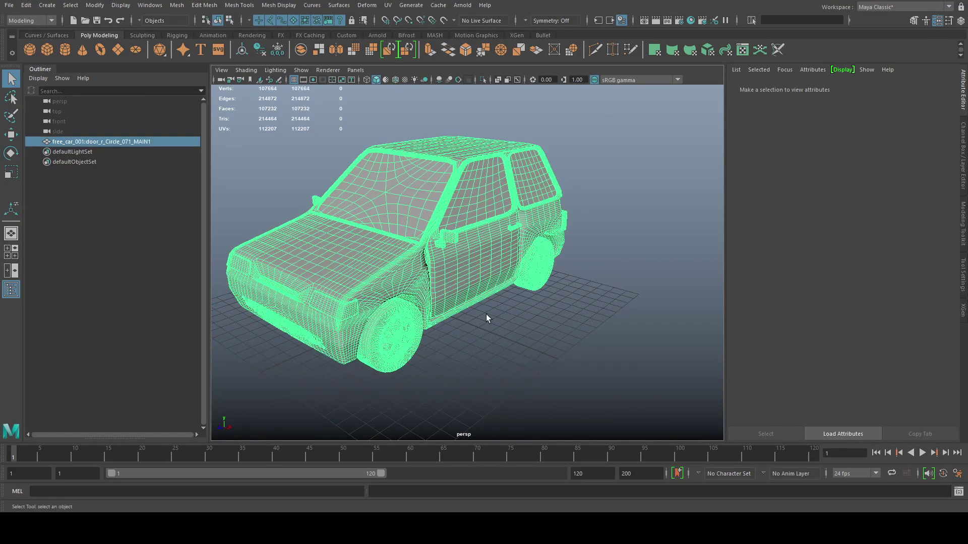
pyautogui.moveTo(485, 317)
pyautogui.keyDown('alt'); pyautogui.mouseDown()
pyautogui.moveTo(499, 320)
pyautogui.moveTo(404, 307)
pyautogui.moveTo(507, 331)
pyautogui.moveTo(476, 316)
pyautogui.mouseUp(); pyautogui.keyUp('alt')
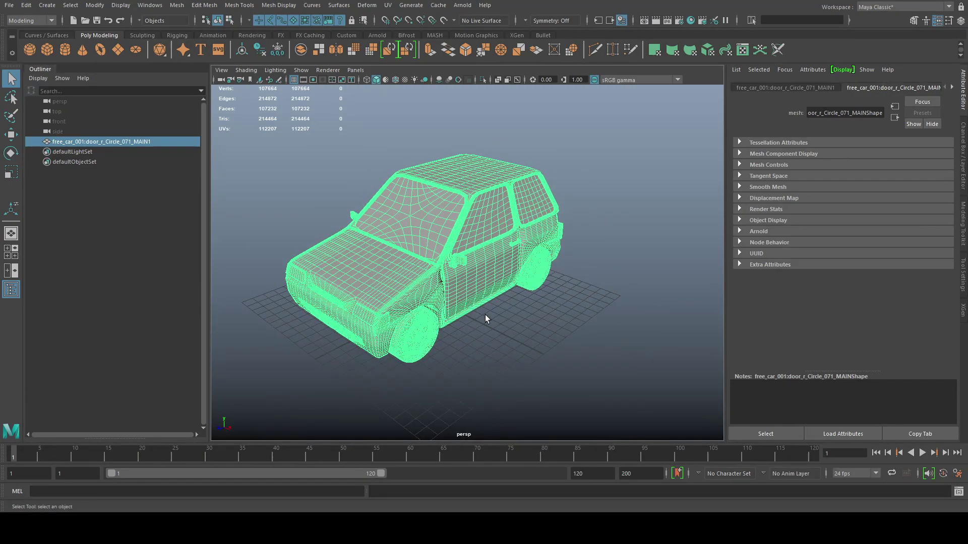
pyautogui.keyDown('alt'); pyautogui.moveTo(555, 301); pyautogui.dragTo(549, 304); pyautogui.keyUp('alt')
pyautogui.click(549, 305)
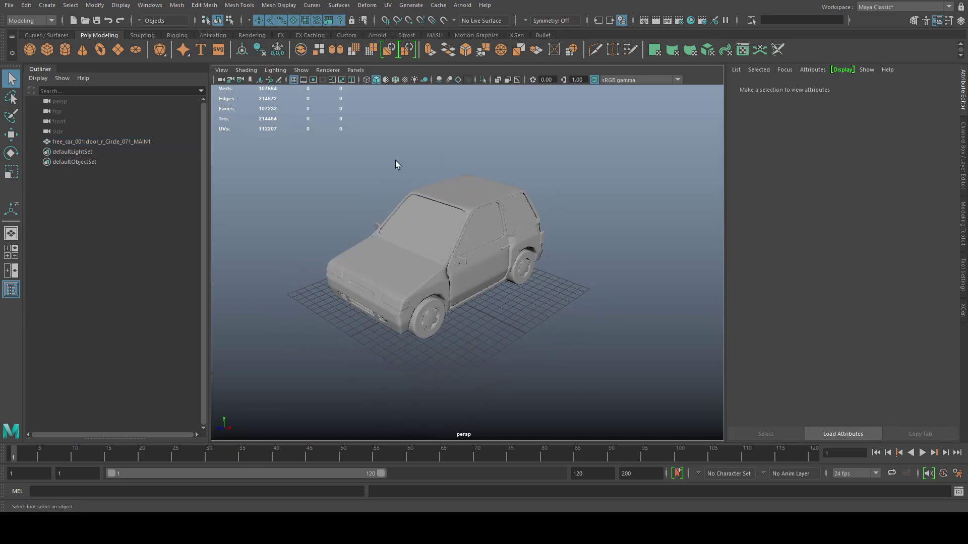
# Create a polygon plane and move it up about 15 units above the car.
pyautogui.click(119, 50)
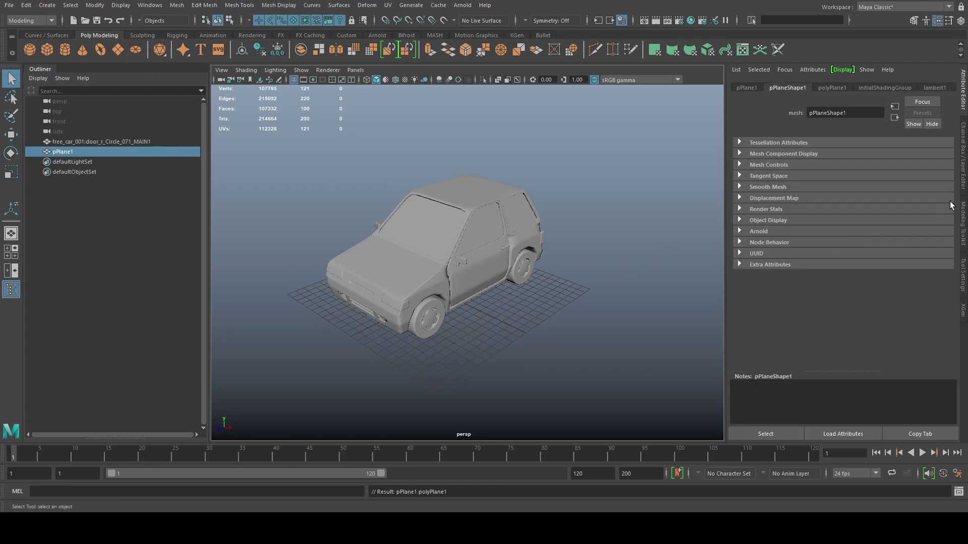
pyautogui.press('w')
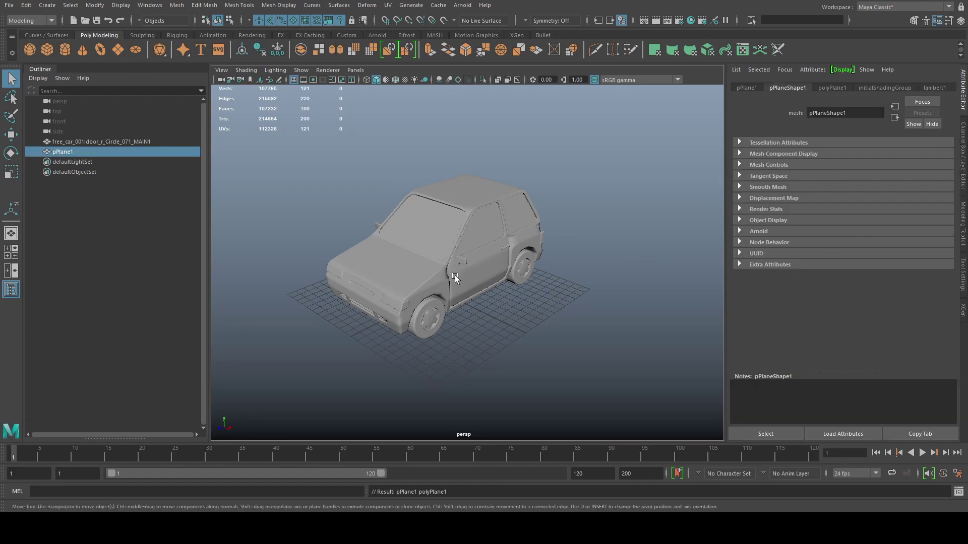
pyautogui.moveTo(454, 257); pyautogui.dragTo(462, 113)
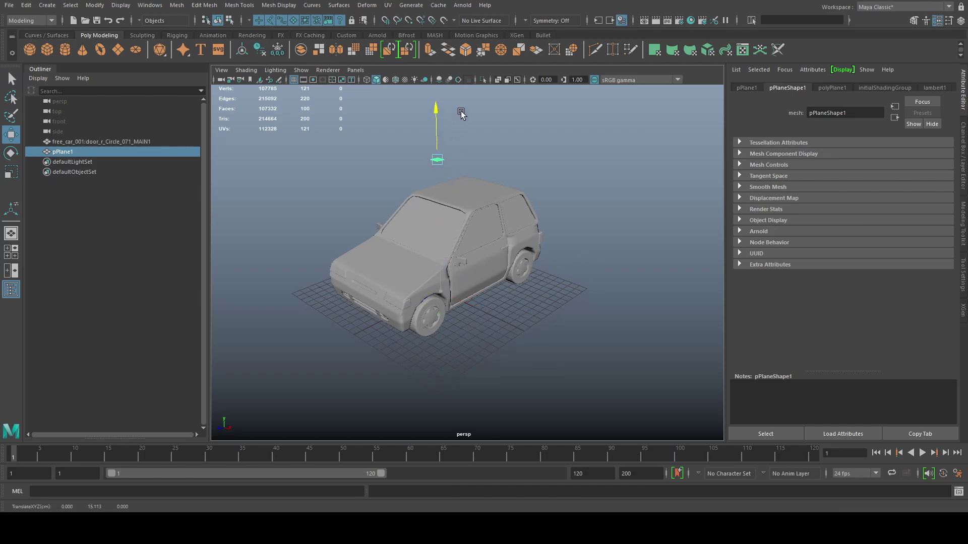
# Set polyPlane1's Width and Height to 39.7 in the Channel Box.
pyautogui.scroll(-3, 461, 114)
pyautogui.keyDown('alt'); pyautogui.moveTo(453, 227); pyautogui.dragTo(484, 227); pyautogui.keyUp('alt')
pyautogui.press('q')
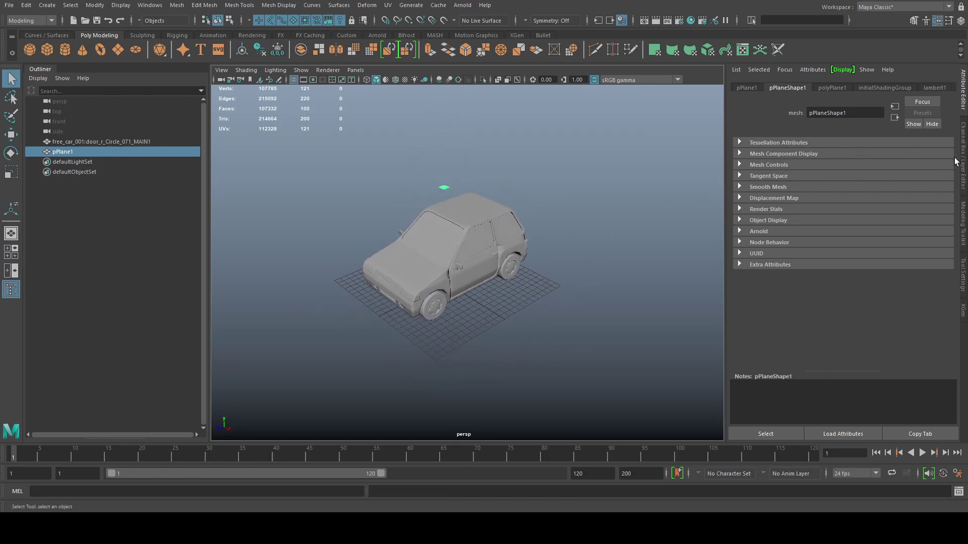
pyautogui.click(963, 171)
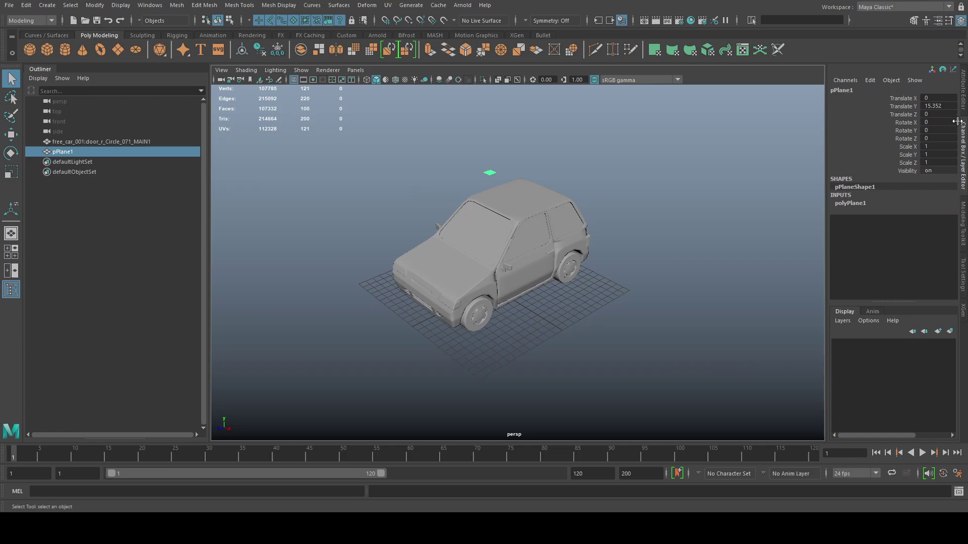
pyautogui.click(963, 100)
pyautogui.click(962, 137)
pyautogui.click(847, 203)
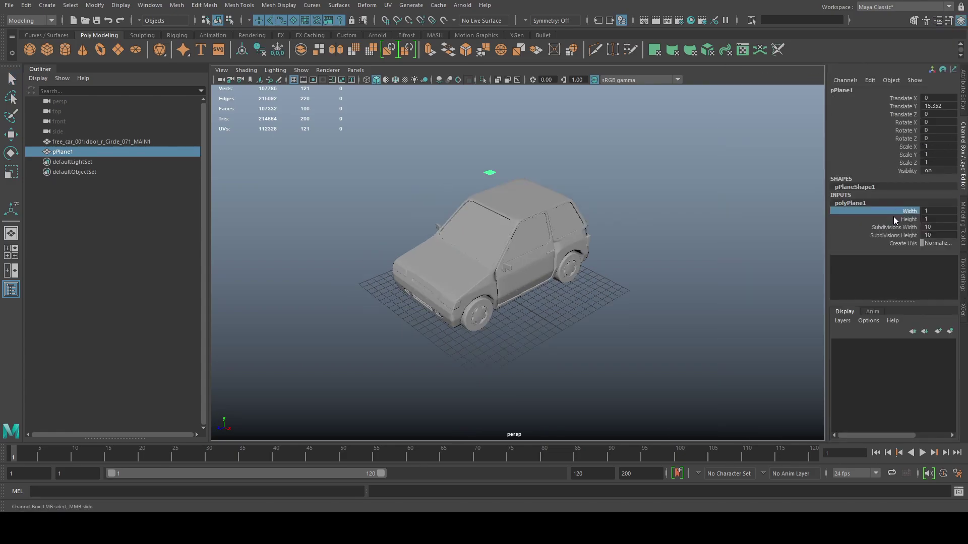
pyautogui.moveTo(897, 212); pyautogui.dragTo(839, 224)
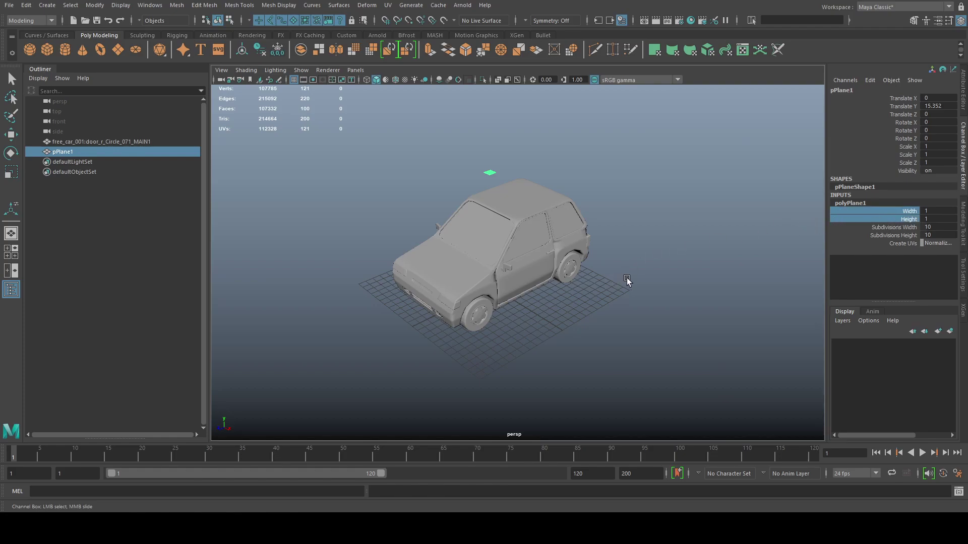
pyautogui.moveTo(627, 279); pyautogui.dragTo(627, 326, button='middle')
pyautogui.keyDown('alt'); pyautogui.moveTo(627, 327); pyautogui.dragTo(677, 296); pyautogui.keyUp('alt')
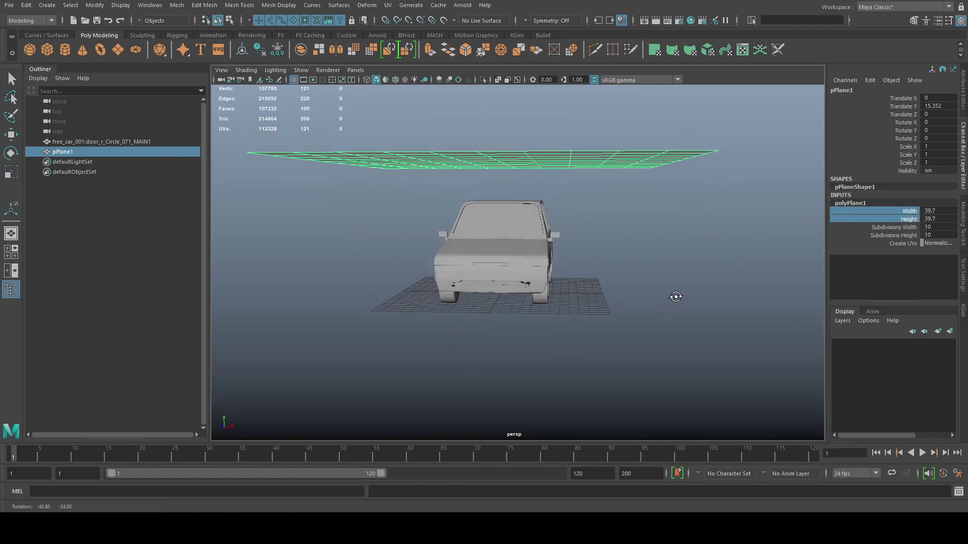
# Set the plane's Subdivisions Width and Height to 100 and reselect it.
pyautogui.click(911, 234)
pyautogui.click(936, 227)
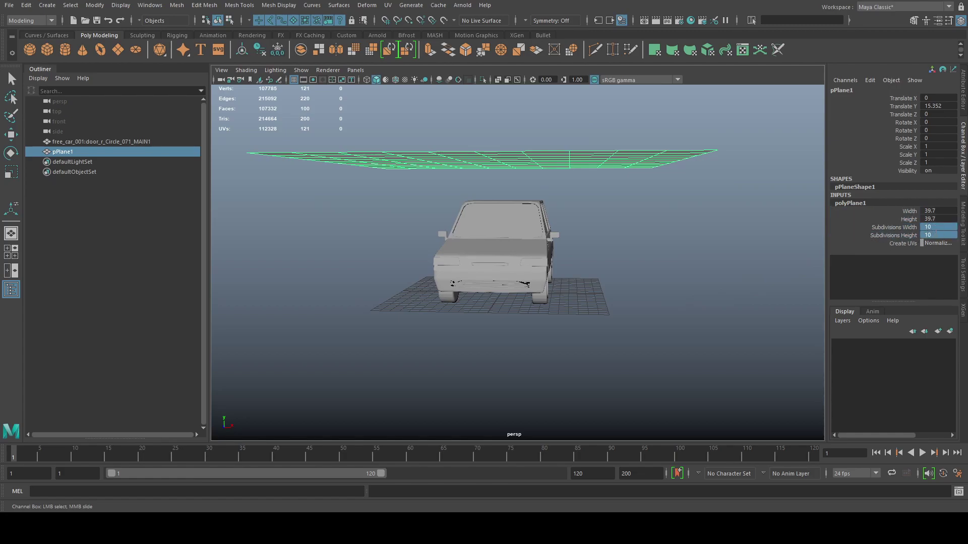
pyautogui.click(931, 236)
pyautogui.write('100')
pyautogui.press('Return')
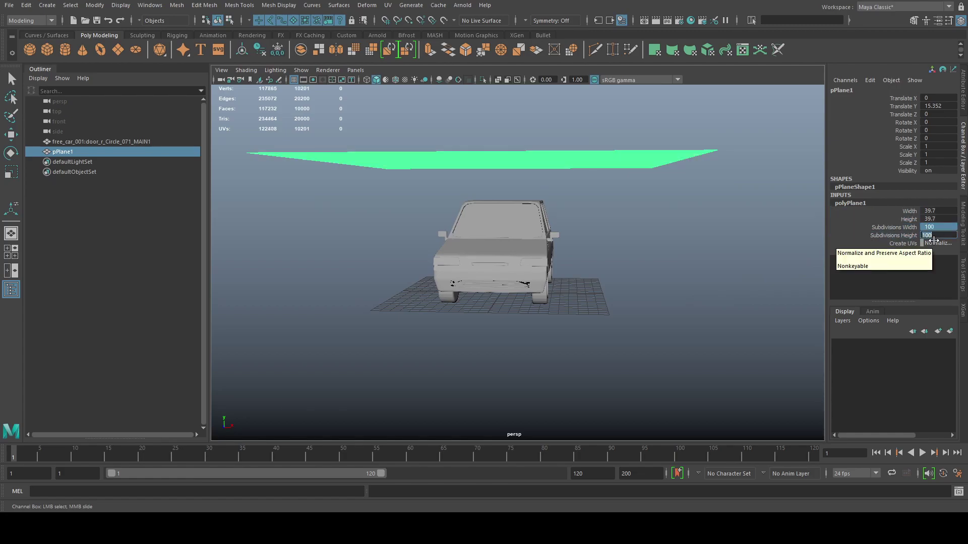
pyautogui.click(617, 274)
pyautogui.keyDown('alt'); pyautogui.moveTo(617, 273); pyautogui.dragTo(597, 184); pyautogui.keyUp('alt')
pyautogui.press('w')
pyautogui.click(597, 185)
# Apply a vertex colour to the plane and check it from a front view.
pyautogui.press('q')
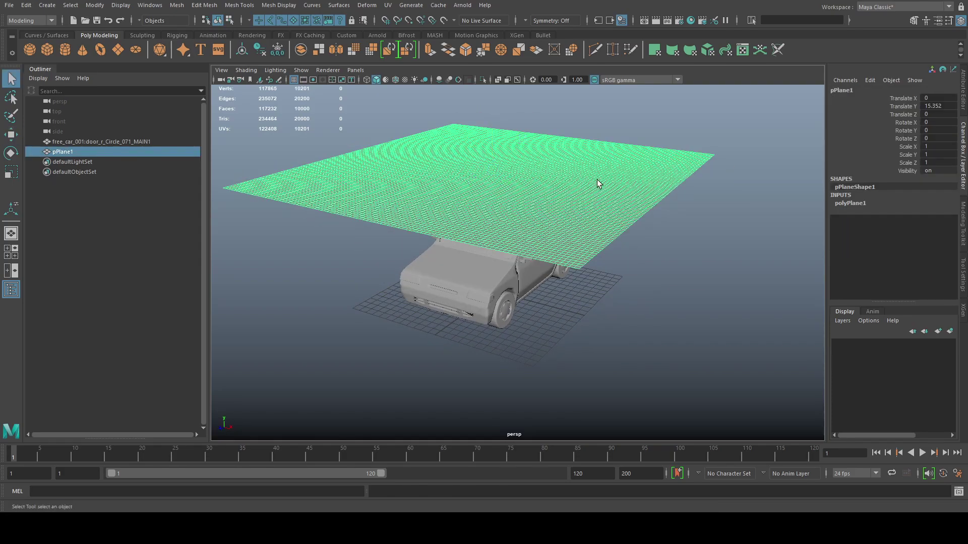
pyautogui.click(285, 6)
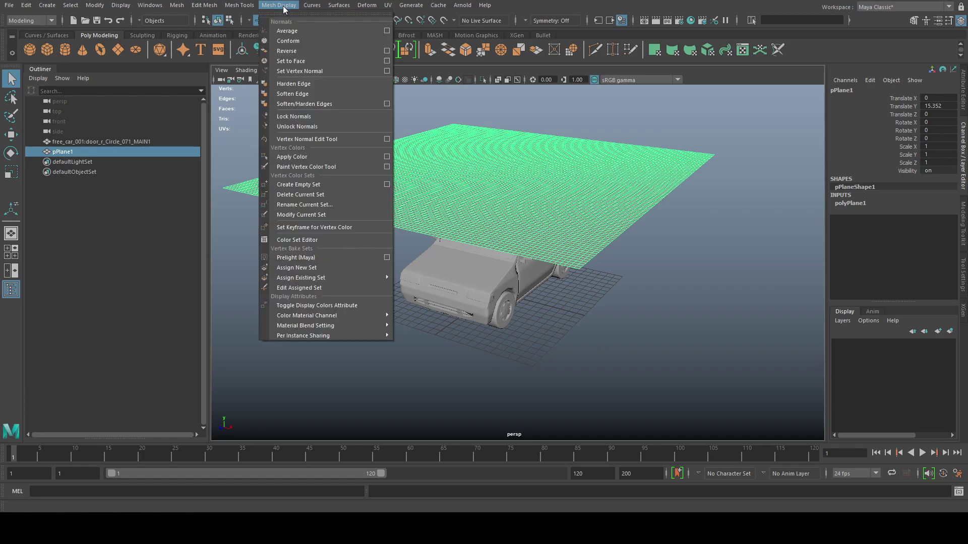
pyautogui.click(345, 156)
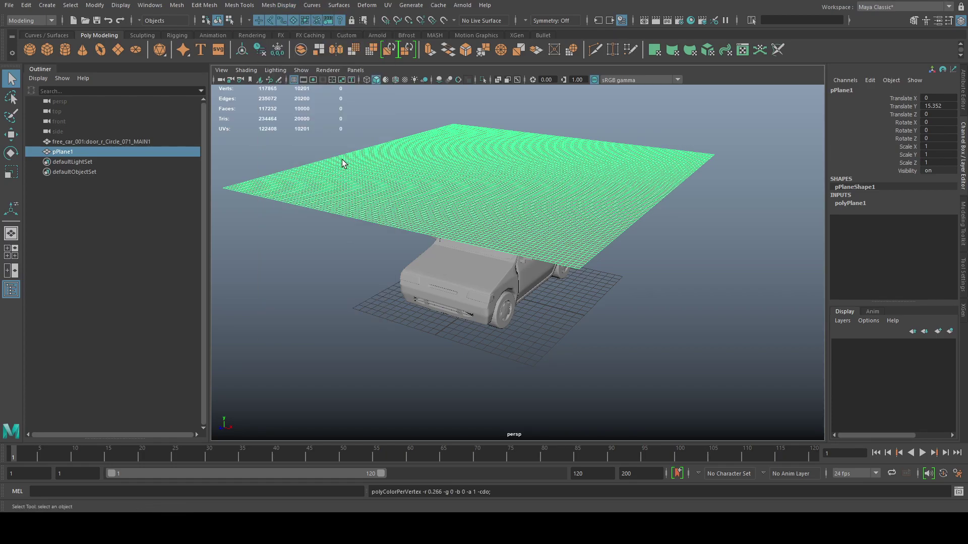
pyautogui.click(668, 279)
pyautogui.keyDown('alt'); pyautogui.moveTo(668, 279); pyautogui.dragTo(633, 281); pyautogui.keyUp('alt')
pyautogui.click(560, 191)
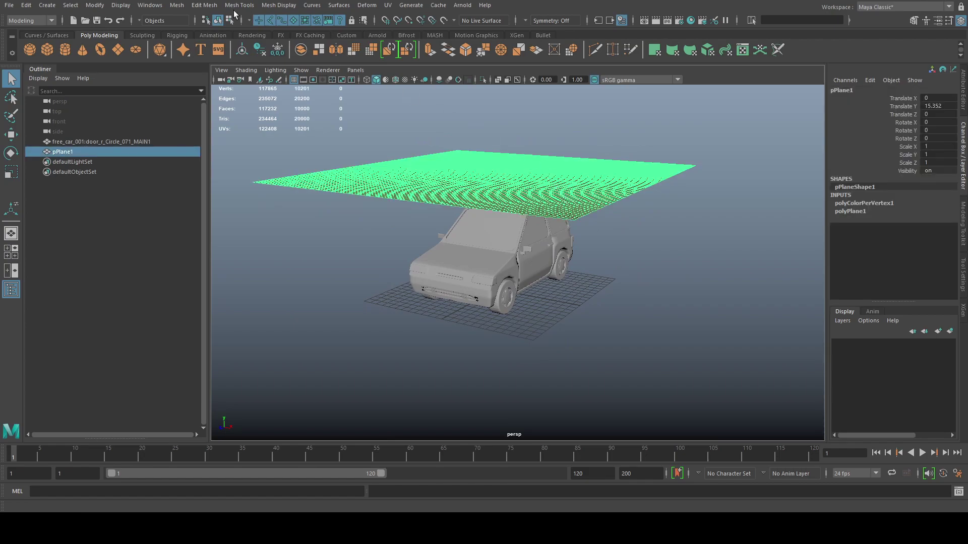
# In the FX menu set, make the plane an nCloth and the car a passive collider, then show nucleus1's attributes.
pyautogui.click(30, 20)
pyautogui.click(32, 62)
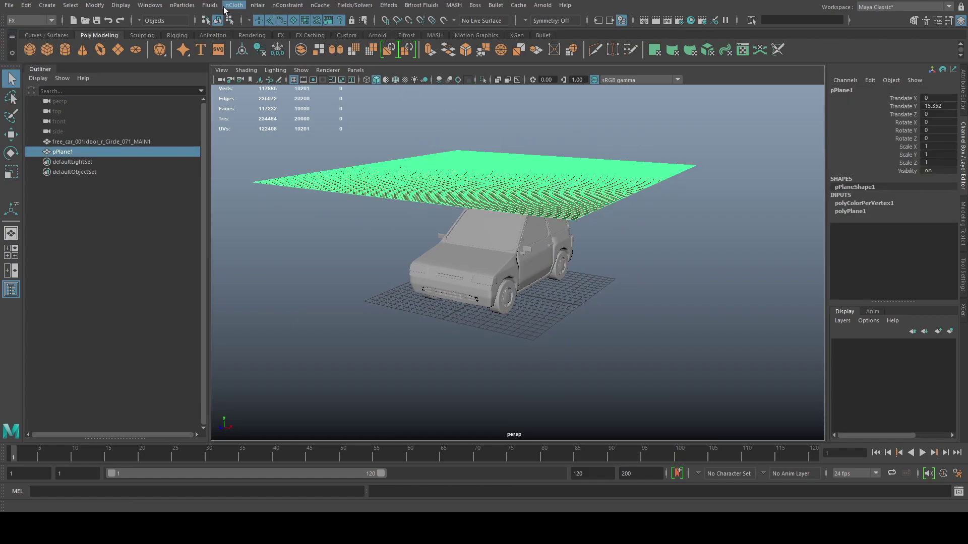
pyautogui.click(234, 5)
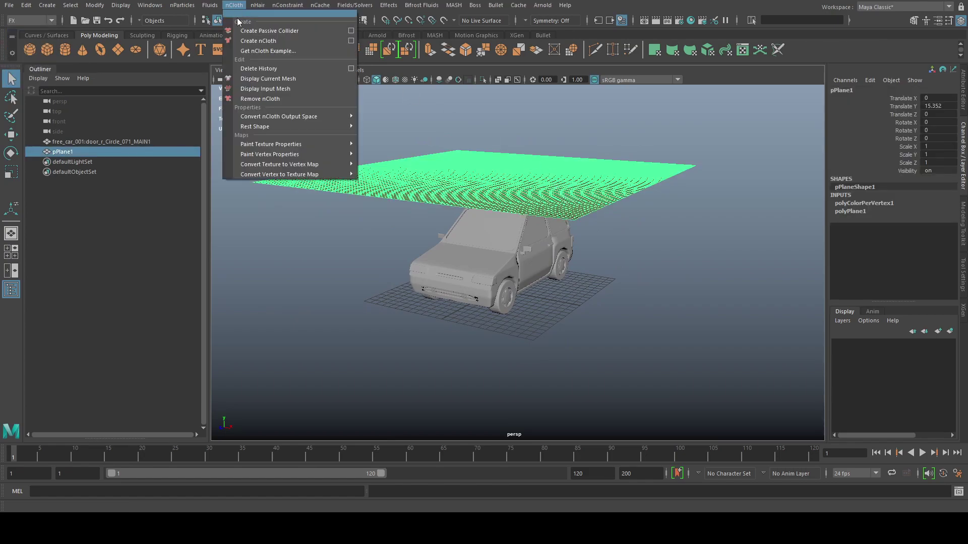
pyautogui.click(282, 44)
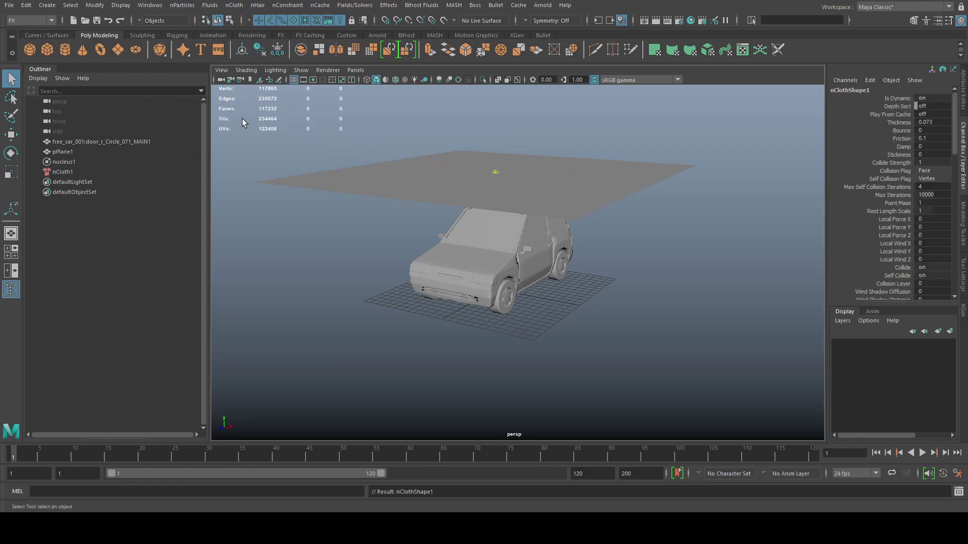
pyautogui.click(445, 246)
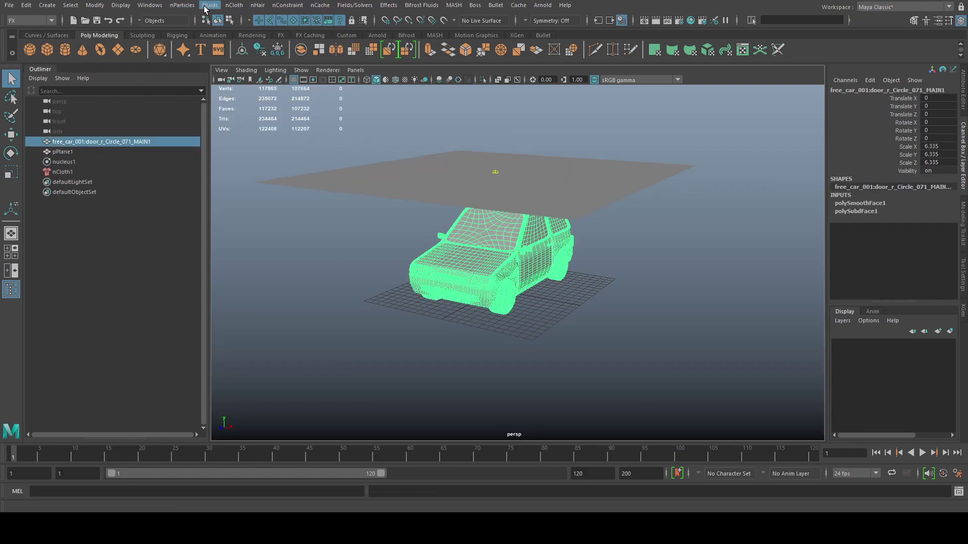
pyautogui.click(234, 5)
pyautogui.click(246, 30)
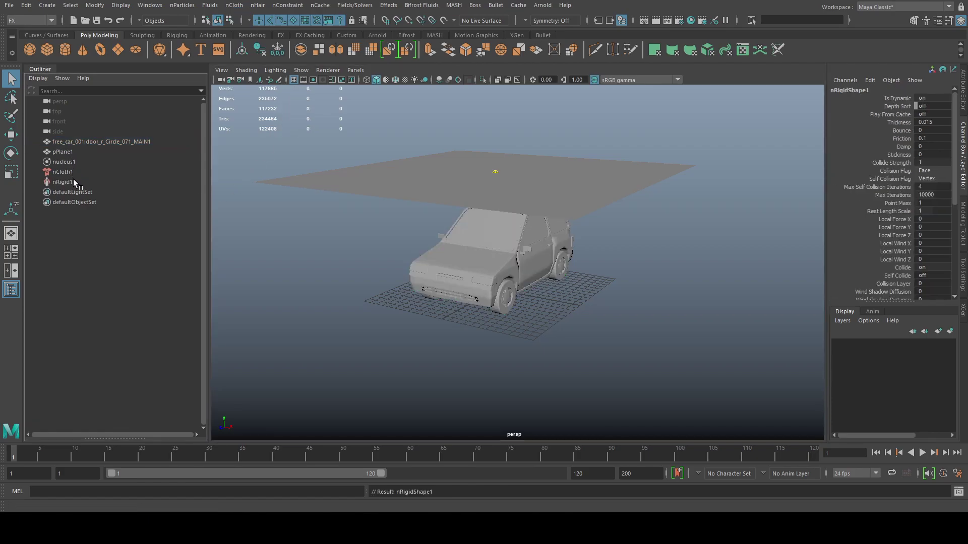
pyautogui.click(71, 161)
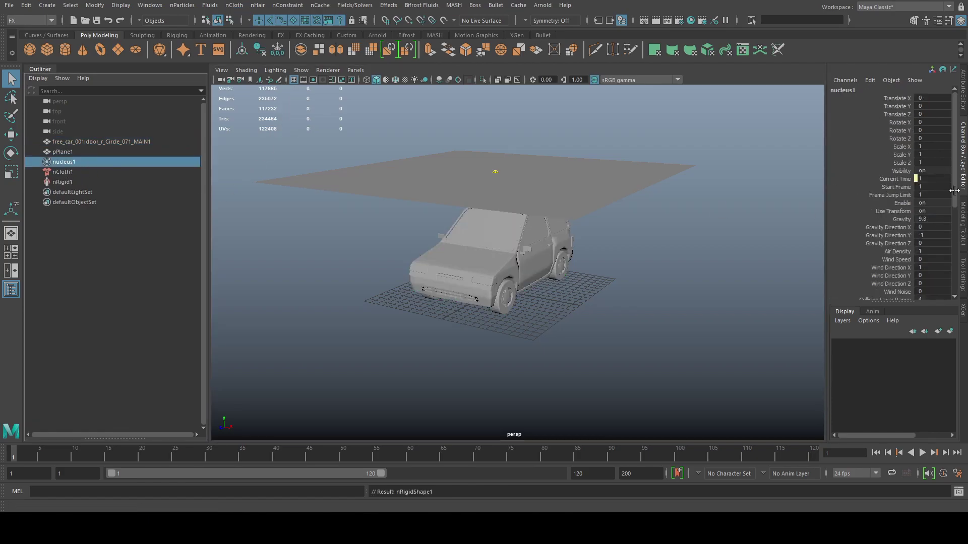
pyautogui.click(962, 106)
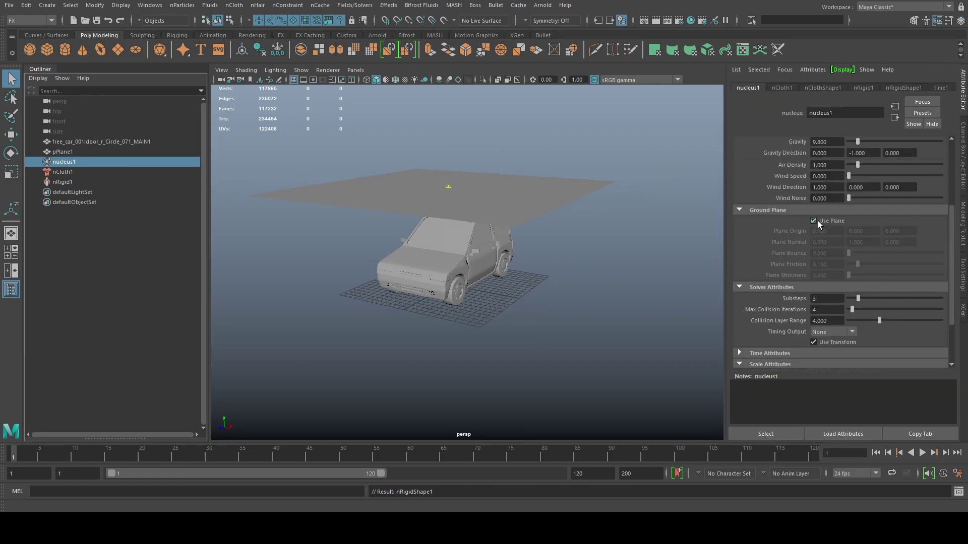
# Raise the nucleus Plane Friction to 1 and browse the nCloth presets without applying one.
pyautogui.moveTo(857, 264); pyautogui.dragTo(955, 272)
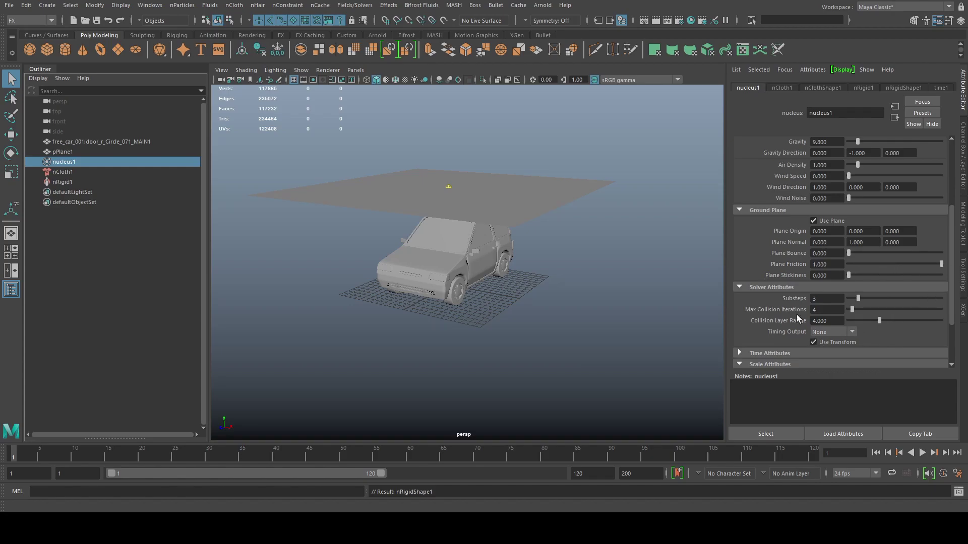
pyautogui.click(410, 185)
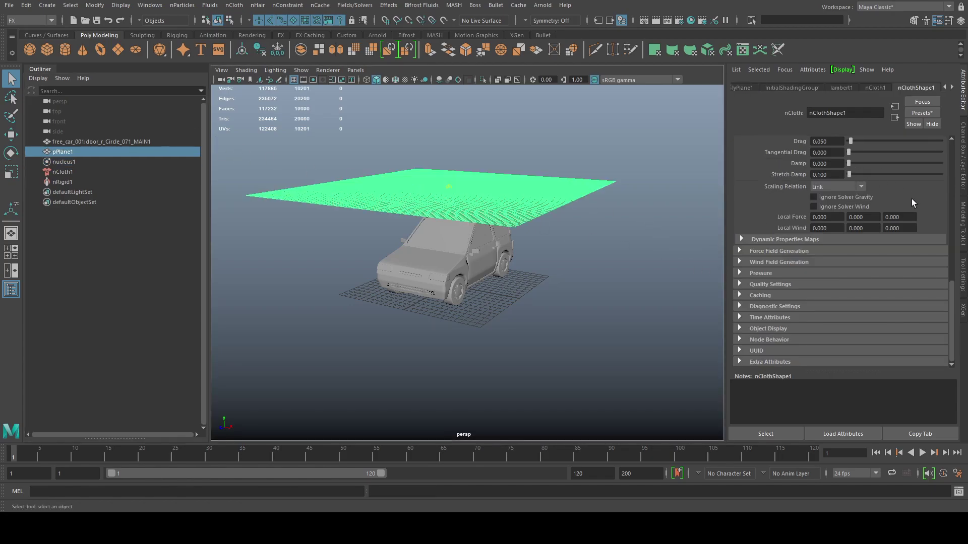
pyautogui.moveTo(951, 292); pyautogui.dragTo(955, 137)
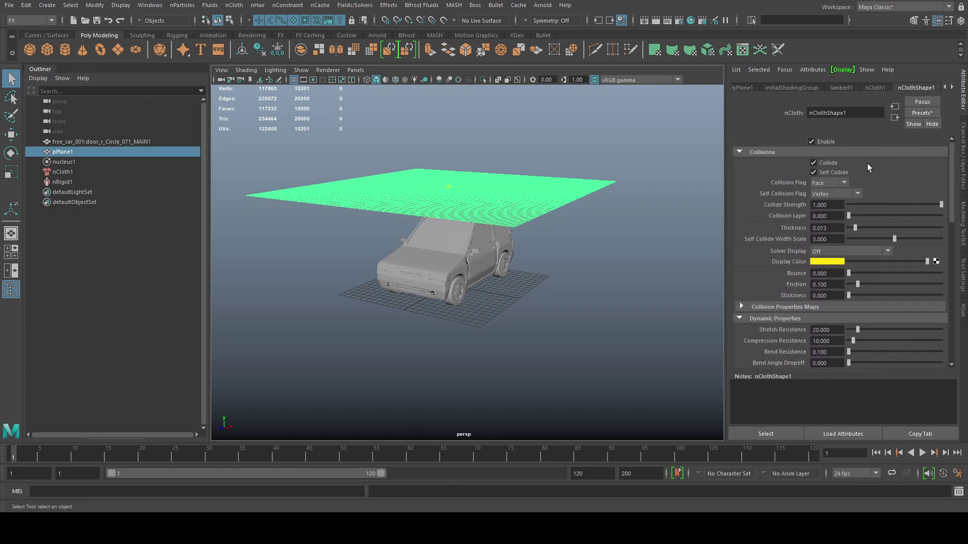
pyautogui.click(923, 113)
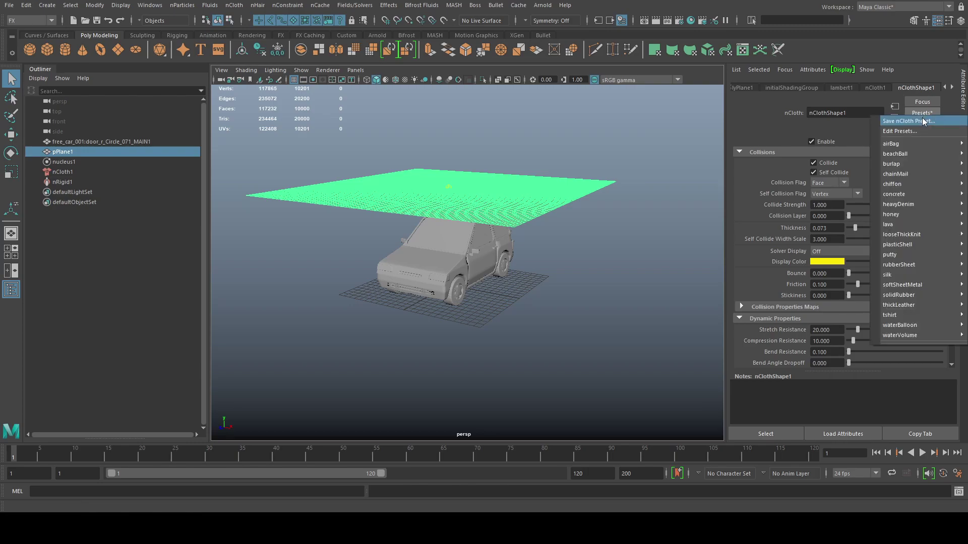
pyautogui.click(658, 134)
# Apply a dark red vertex colour to the cloth plane from the Modeling menu set.
pyautogui.click(557, 190)
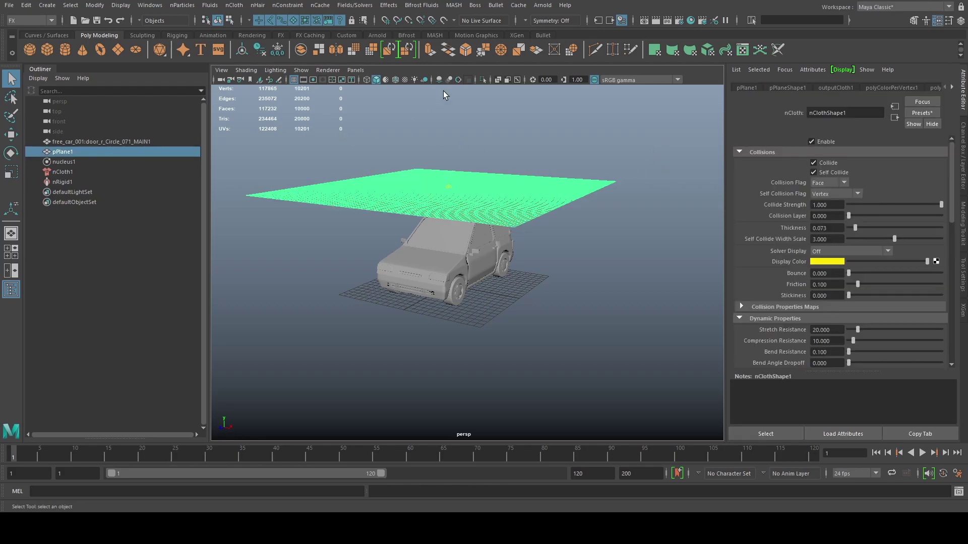
pyautogui.click(30, 20)
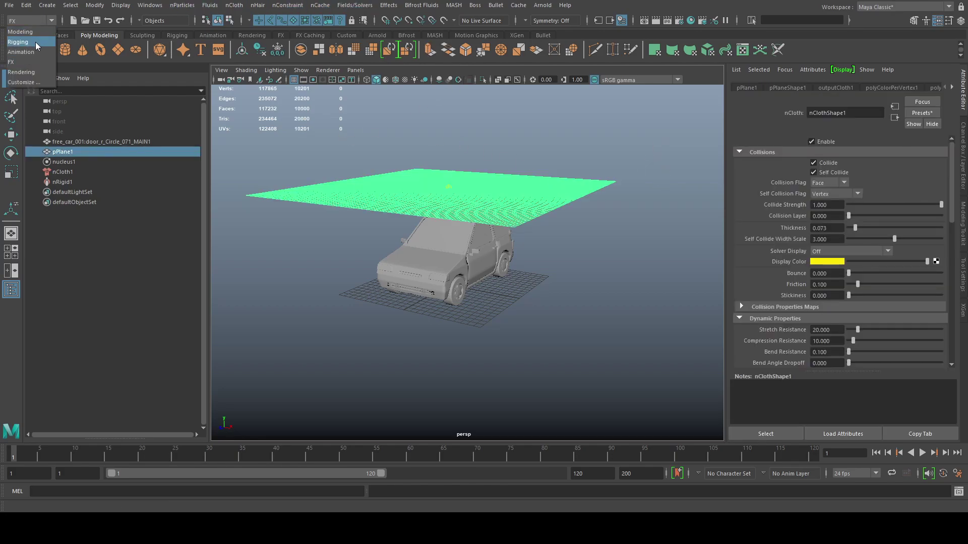
pyautogui.click(22, 29)
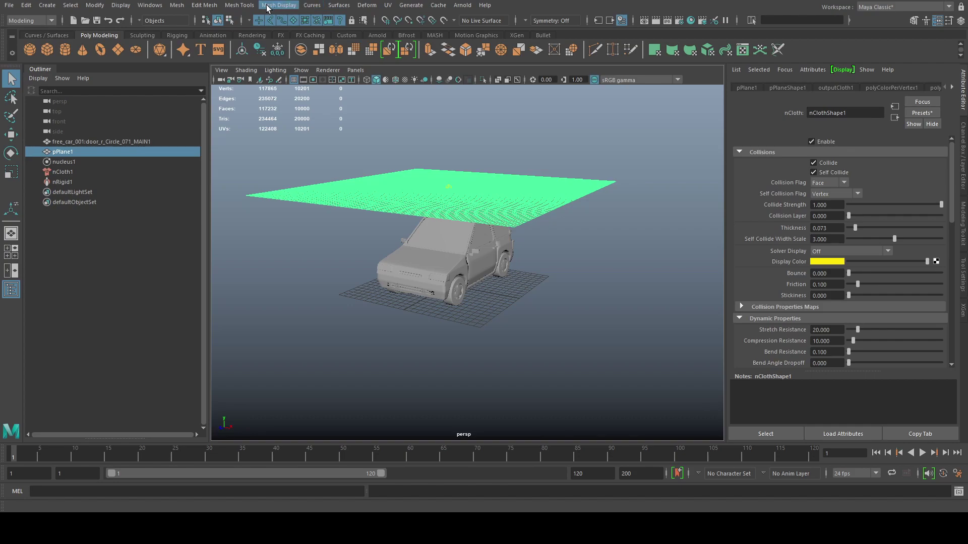
pyautogui.click(278, 5)
pyautogui.click(321, 157)
pyautogui.click(624, 255)
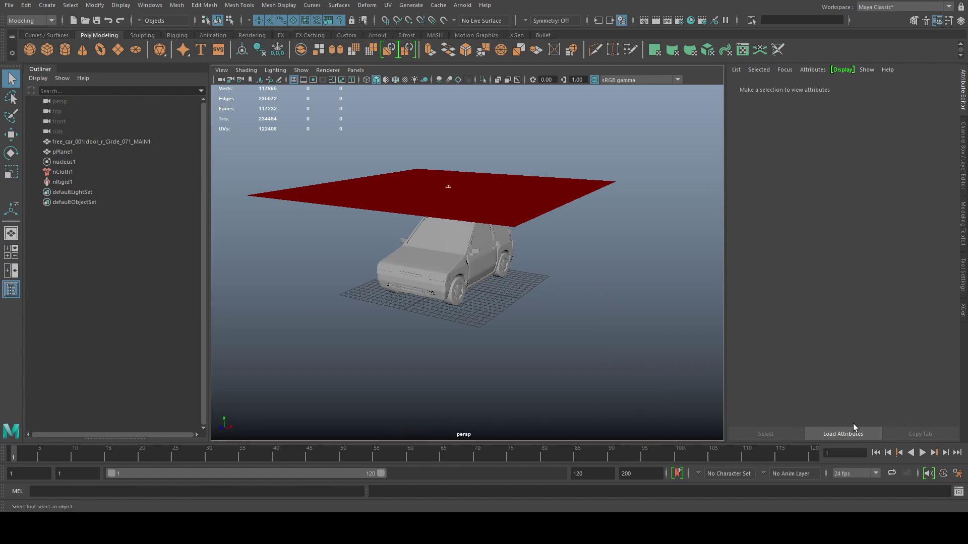
# Play the cloth simulation up to frame 21, then select nucleus1 in the Outliner.
pyautogui.click(921, 453)
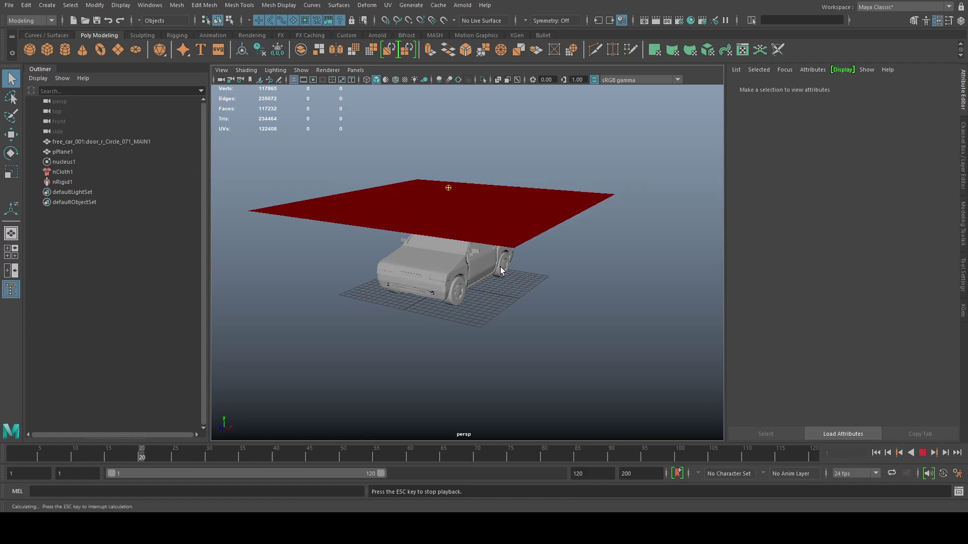
pyautogui.press('Escape')
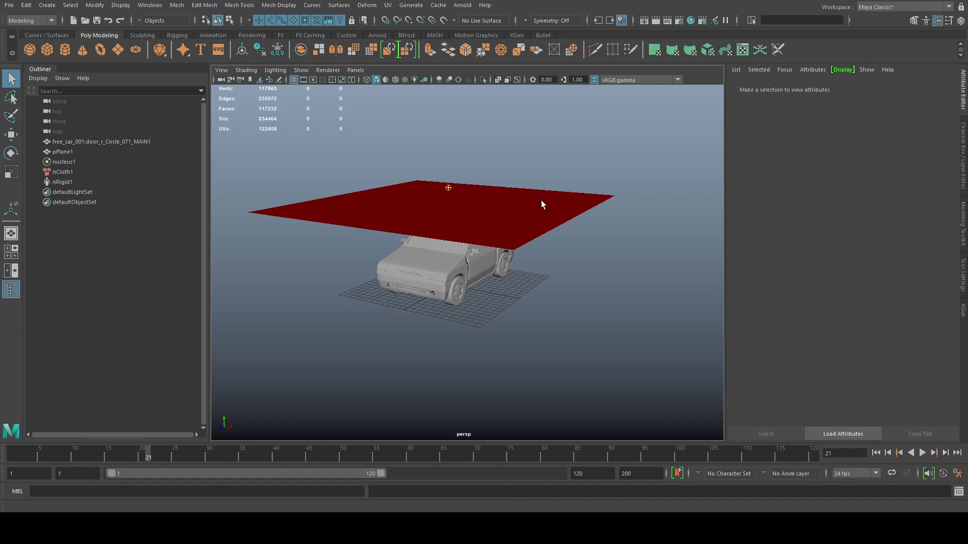
pyautogui.click(74, 165)
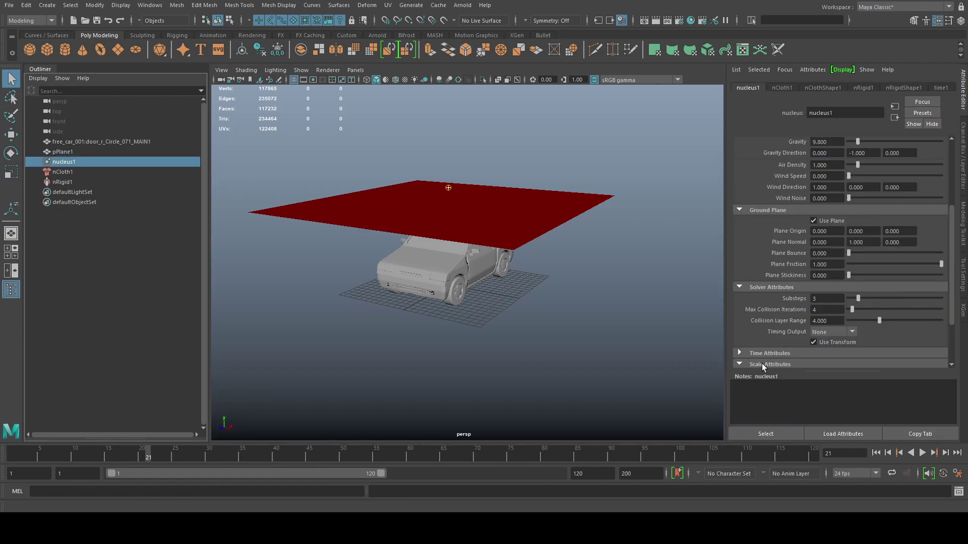
# Set nucleus1's Space Scale to 0.01.
pyautogui.scroll(-1, 951, 269)
pyautogui.scroll(-4, 951, 270)
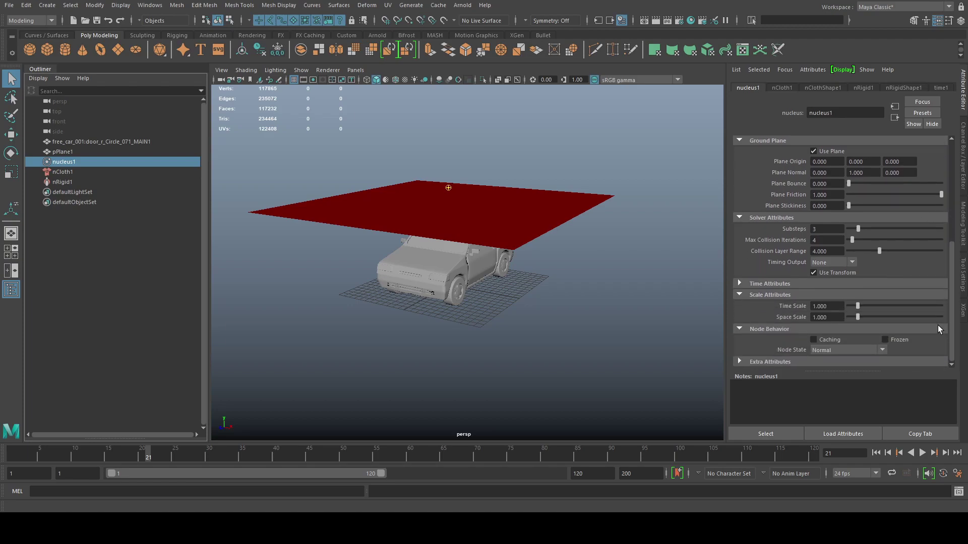
pyautogui.moveTo(833, 318); pyautogui.dragTo(796, 323)
pyautogui.write('.01')
pyautogui.press('Return')
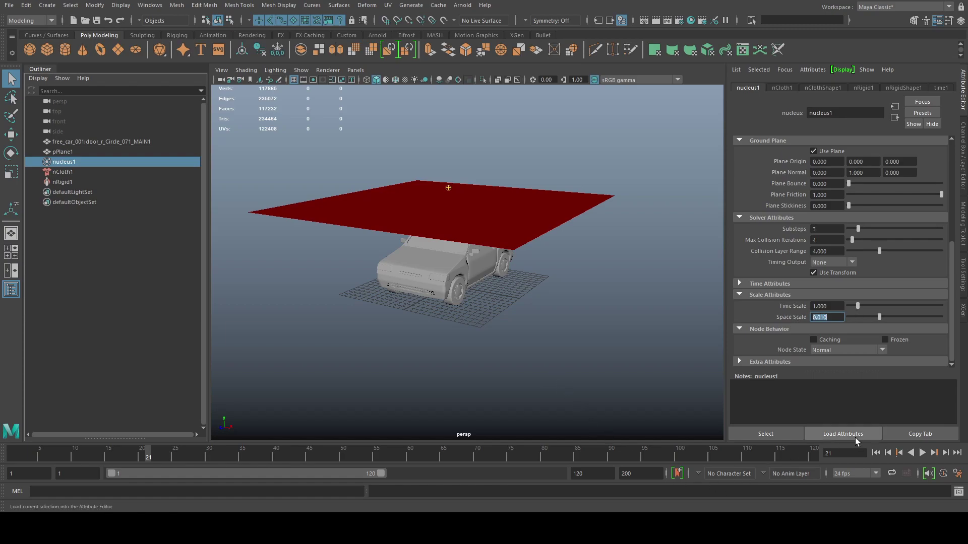
# Rewind and replay the simulation, then orbit around the cloth draped over the car.
pyautogui.click(876, 453)
pyautogui.click(922, 452)
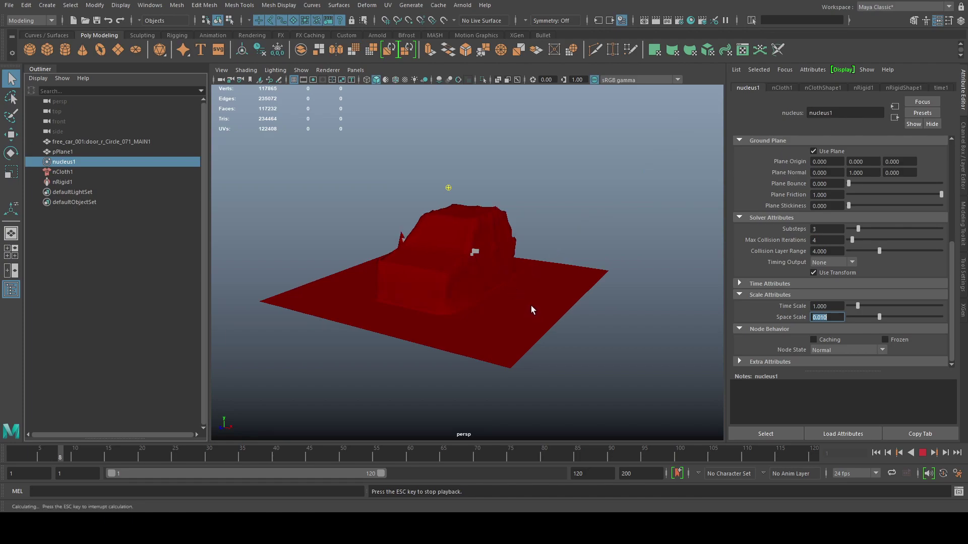
pyautogui.press('Escape')
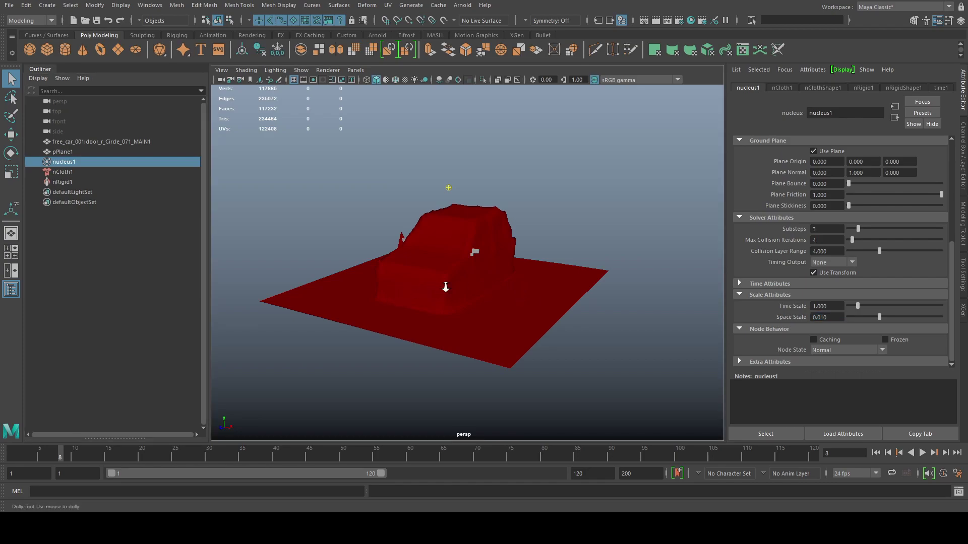
pyautogui.keyDown('alt'); pyautogui.moveTo(518, 290); pyautogui.dragTo(464, 275, button='right'); pyautogui.keyUp('alt')
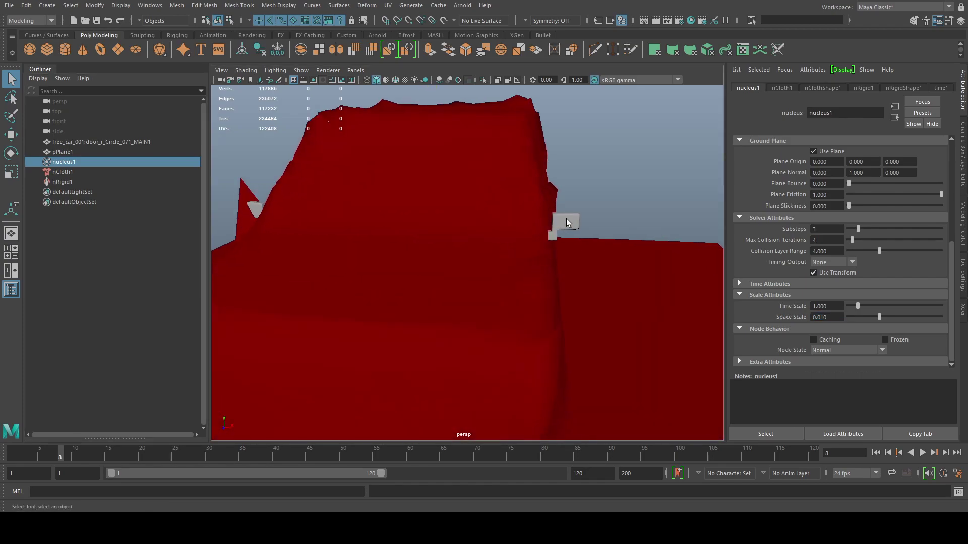
pyautogui.keyDown('alt'); pyautogui.moveTo(464, 274); pyautogui.dragTo(512, 333); pyautogui.keyUp('alt')
pyautogui.keyDown('alt'); pyautogui.moveTo(436, 203); pyautogui.dragTo(404, 394); pyautogui.keyUp('alt')
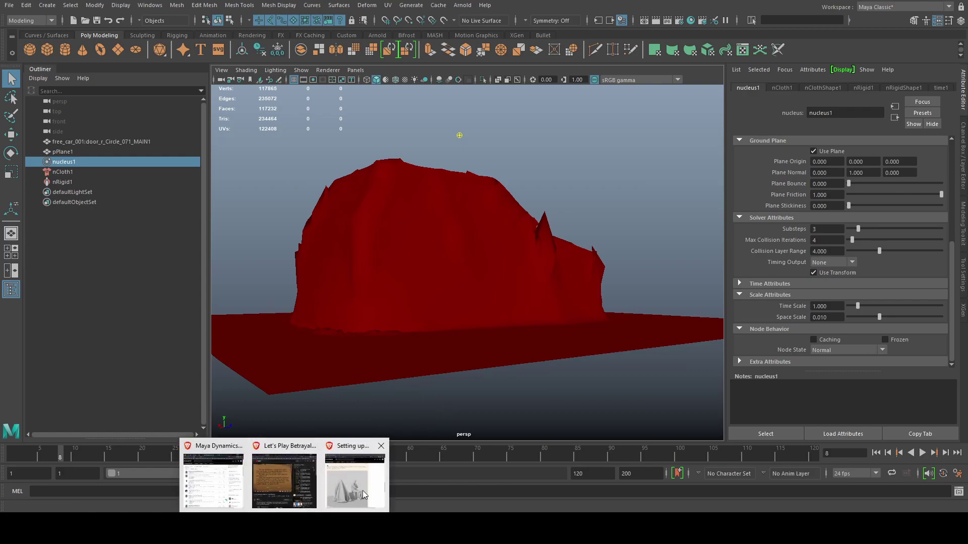
# Open the forum's red cloth-draped car image in a new Brave tab and zoom in.
pyautogui.click(362, 491)
pyautogui.moveTo(931, 292); pyautogui.dragTo(925, 170)
pyautogui.rightClick(510, 241)
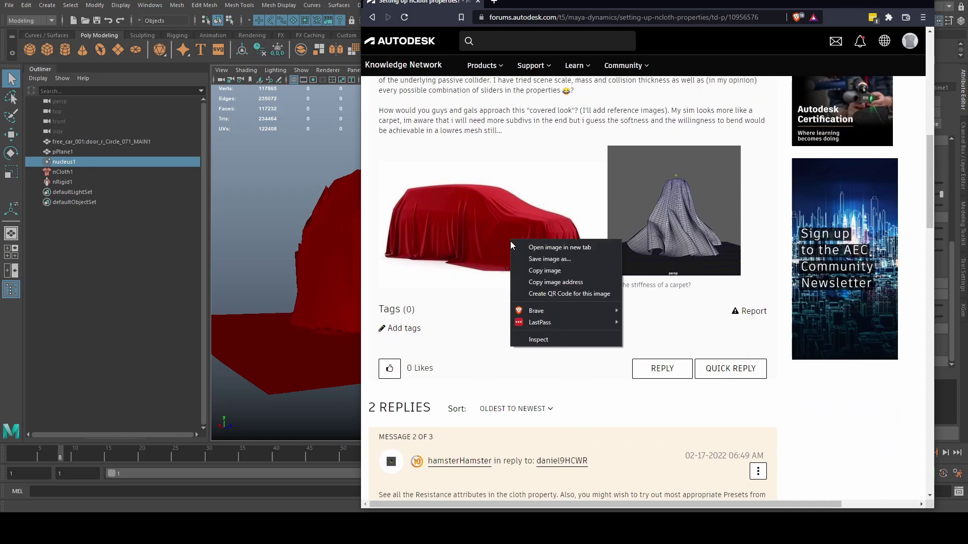
pyautogui.click(569, 247)
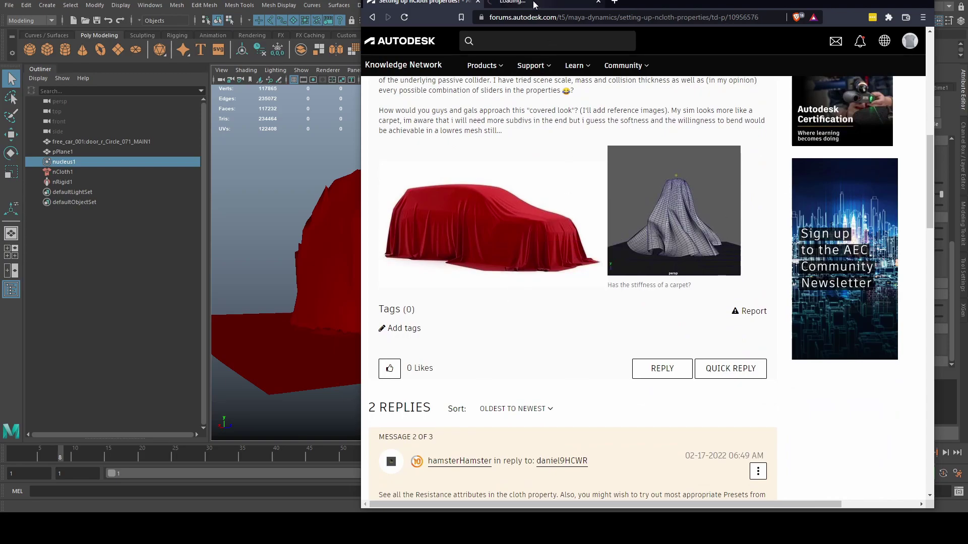
pyautogui.click(533, 6)
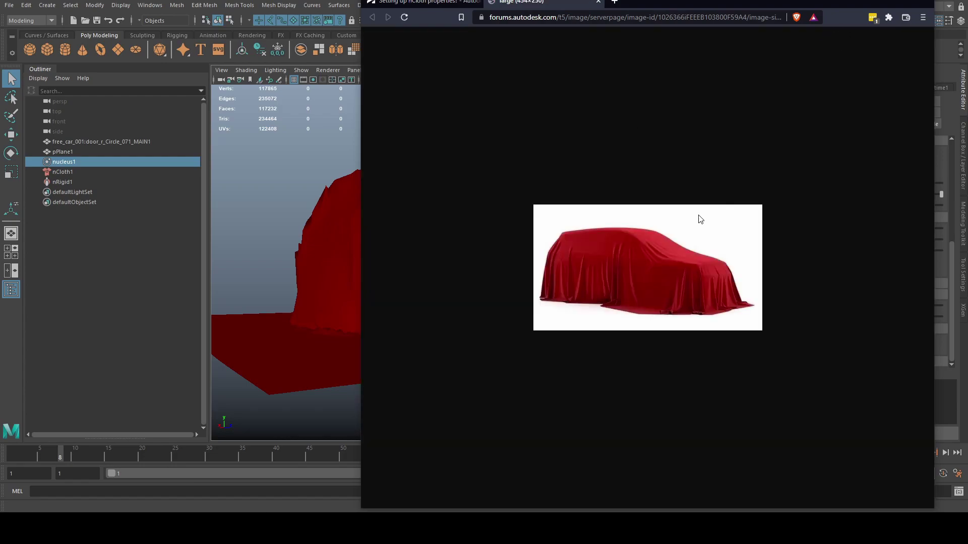
pyautogui.keyDown('ctrl'); pyautogui.scroll(5, 682, 249); pyautogui.keyUp('ctrl')
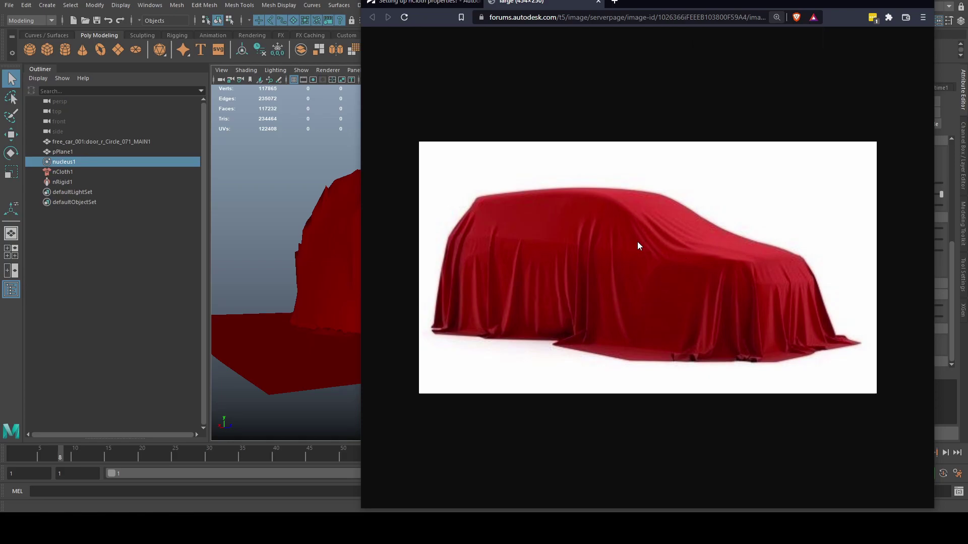
# Apply the Silk nCloth preset to the draped cloth and raise Stretch Damp to 10.
pyautogui.click(872, 2)
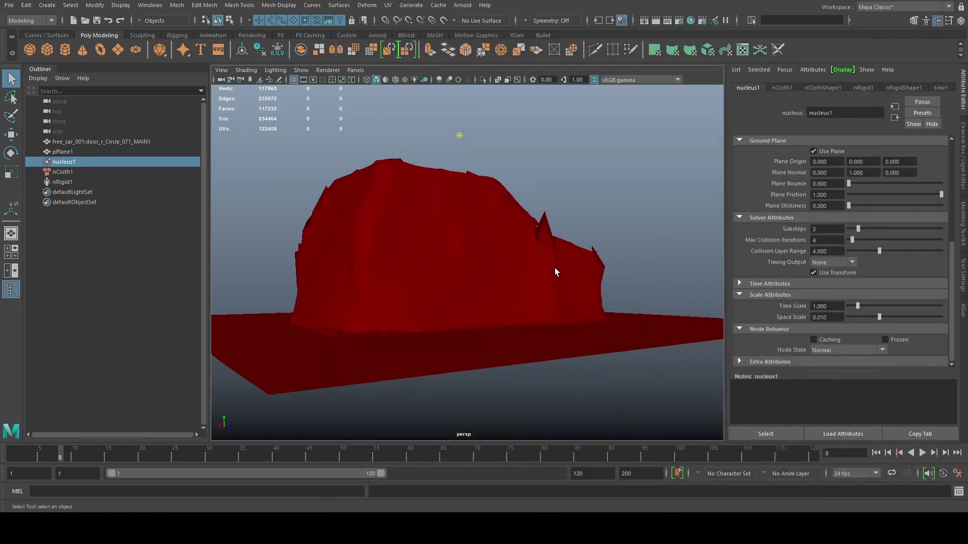
pyautogui.click(506, 239)
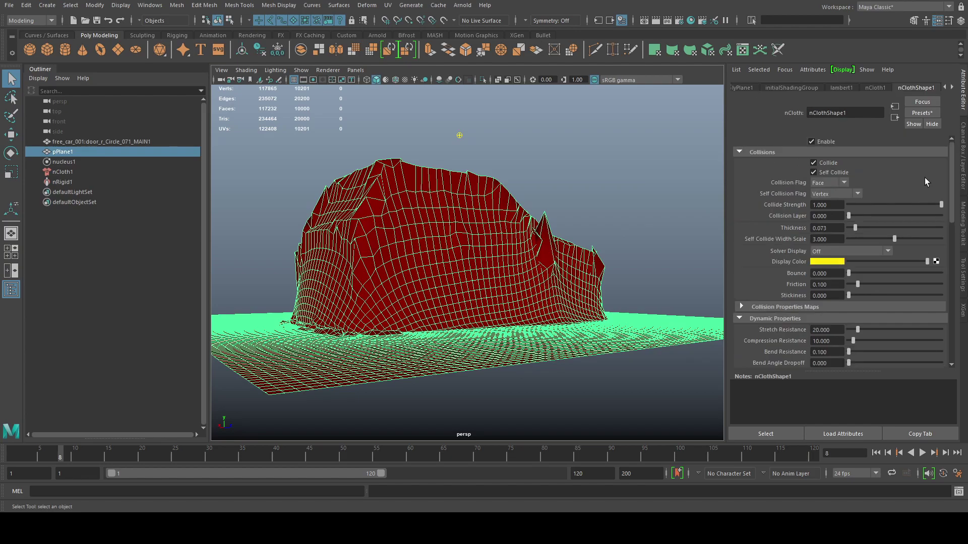
pyautogui.click(922, 113)
pyautogui.moveTo(914, 264)
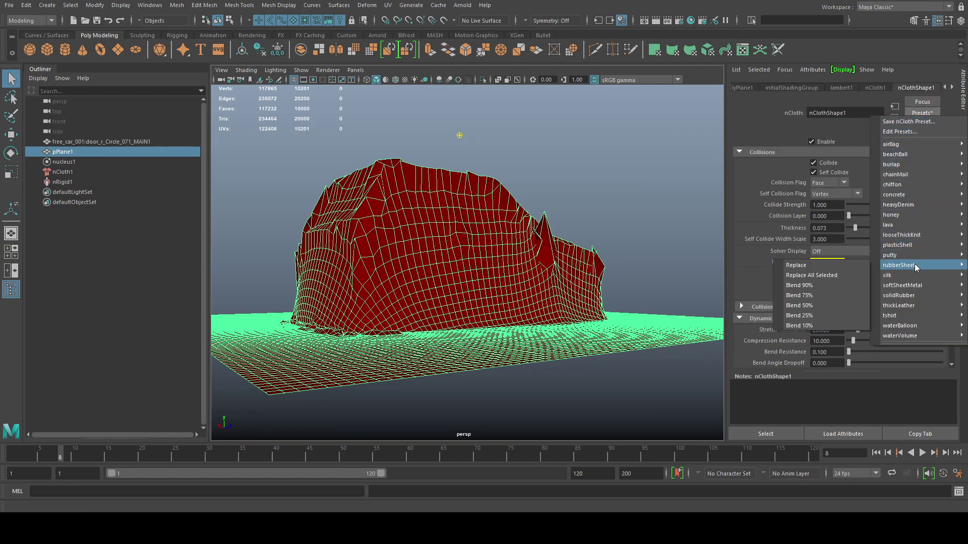
pyautogui.click(842, 274)
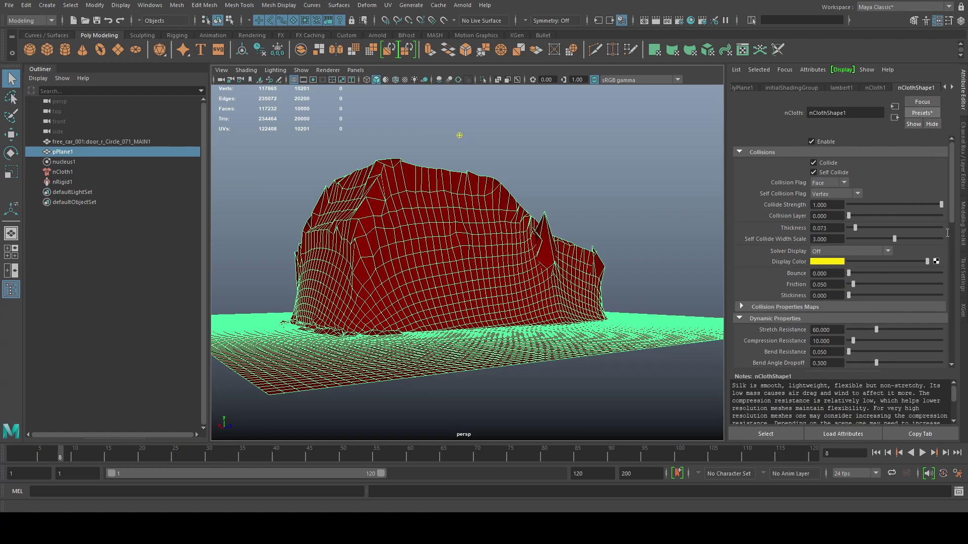
pyautogui.moveTo(951, 196); pyautogui.dragTo(952, 212)
pyautogui.moveTo(857, 219); pyautogui.dragTo(954, 234)
pyautogui.scroll(-10, 745, 311)
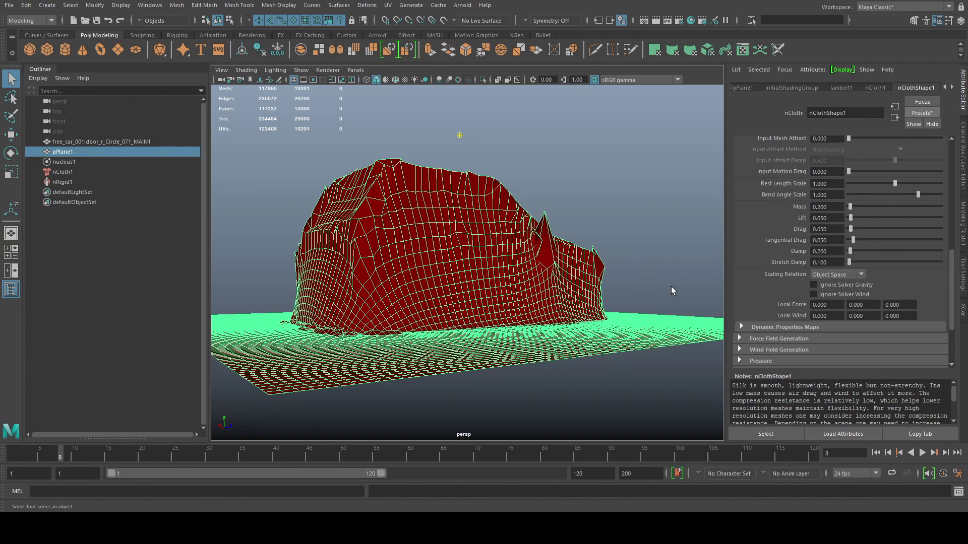
pyautogui.moveTo(862, 263); pyautogui.dragTo(950, 262)
pyautogui.scroll(-3, 910, 270)
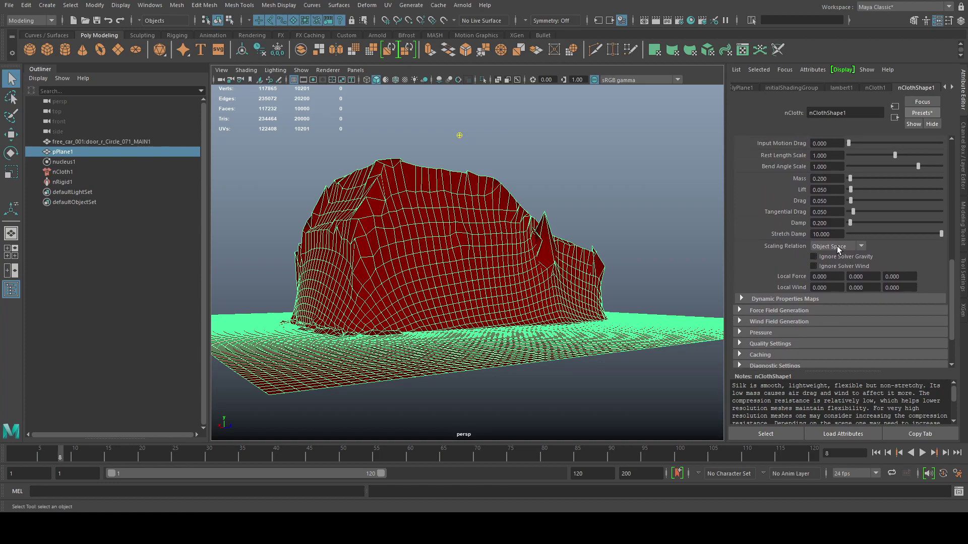
pyautogui.click(850, 249)
# Rewind the simulation to frame 1 and deselect the cloth.
pyautogui.click(876, 452)
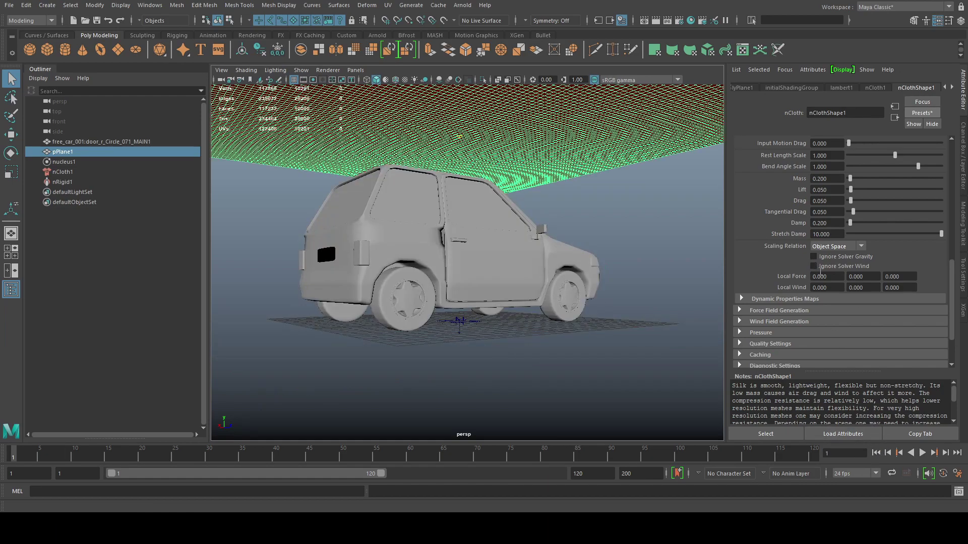
pyautogui.click(648, 233)
pyautogui.scroll(-4, 633, 302)
# From a higher rear-quarter view, play the silk cloth simulation to drape it over the car.
pyautogui.keyDown('alt'); pyautogui.moveTo(487, 314); pyautogui.dragTo(512, 315); pyautogui.keyUp('alt')
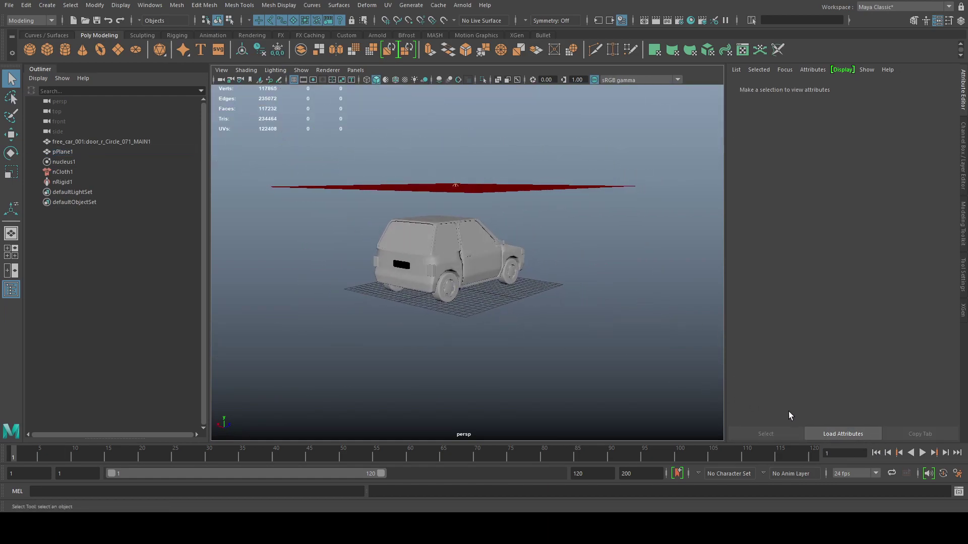
pyautogui.click(922, 453)
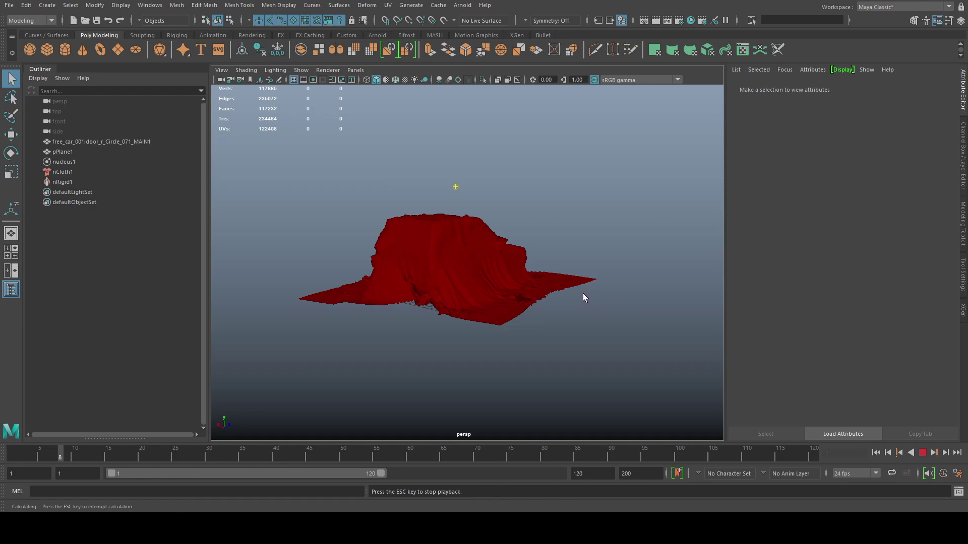
# Stop playback, then give pPlane1 Self Collide Width Scale 1 with Full Surface self-collision.
pyautogui.press('Escape')
pyautogui.click(451, 306)
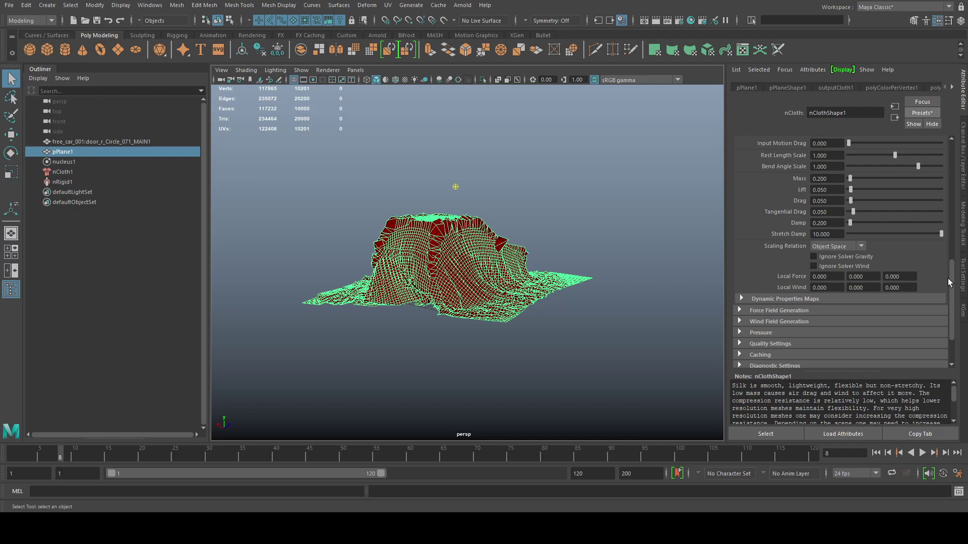
pyautogui.scroll(10, 948, 283)
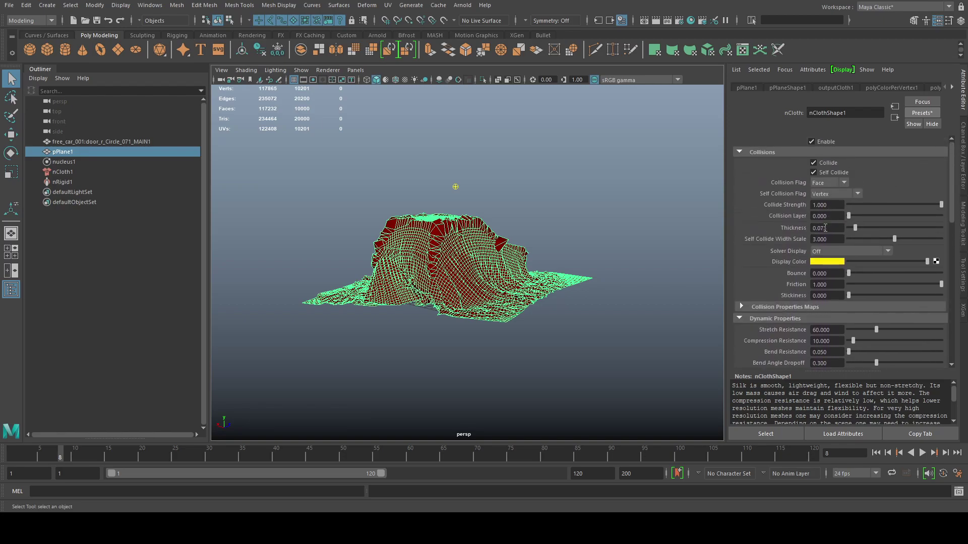
pyautogui.moveTo(831, 241); pyautogui.dragTo(807, 240)
pyautogui.press('Return')
pyautogui.click(834, 194)
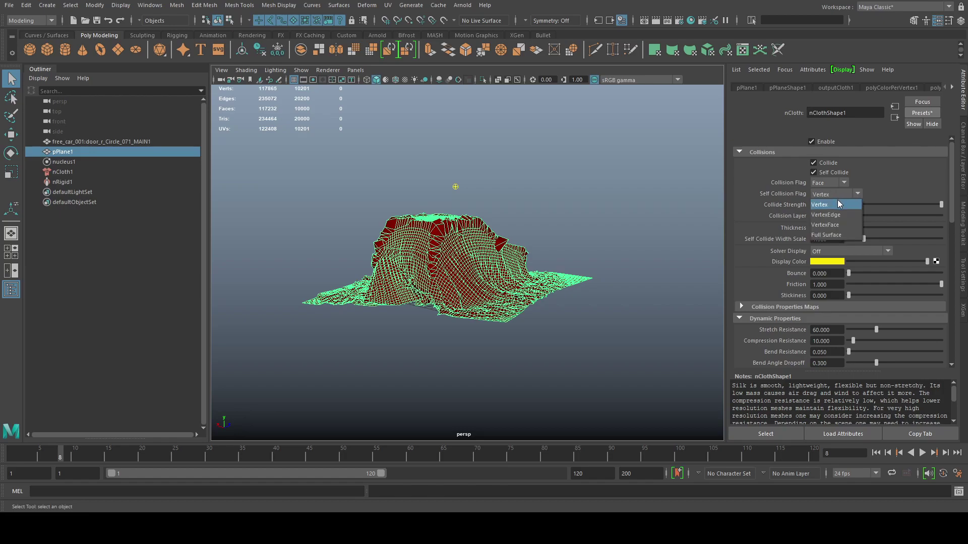
pyautogui.click(837, 234)
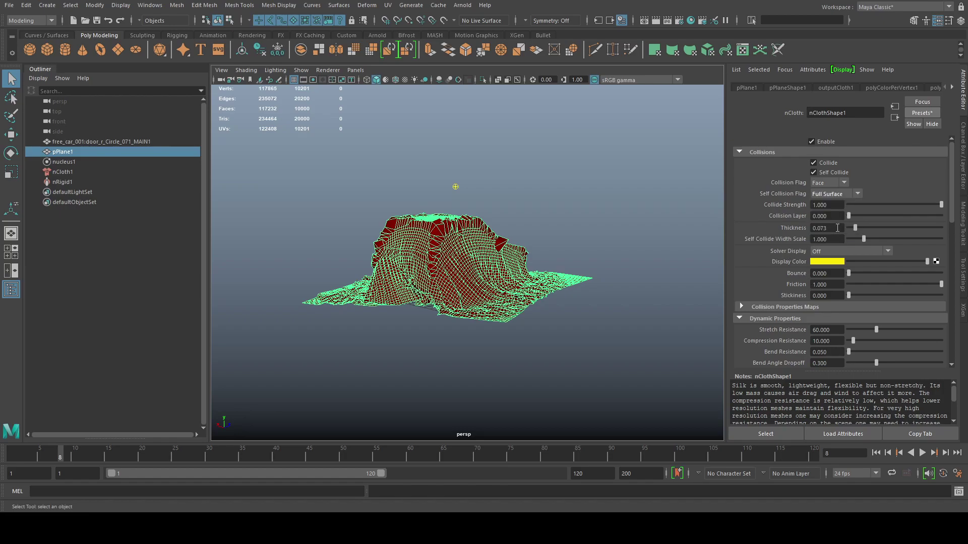
# Preview the cloth's collision and self-collision thickness displays, then turn solver display off.
pyautogui.click(845, 249)
pyautogui.click(839, 271)
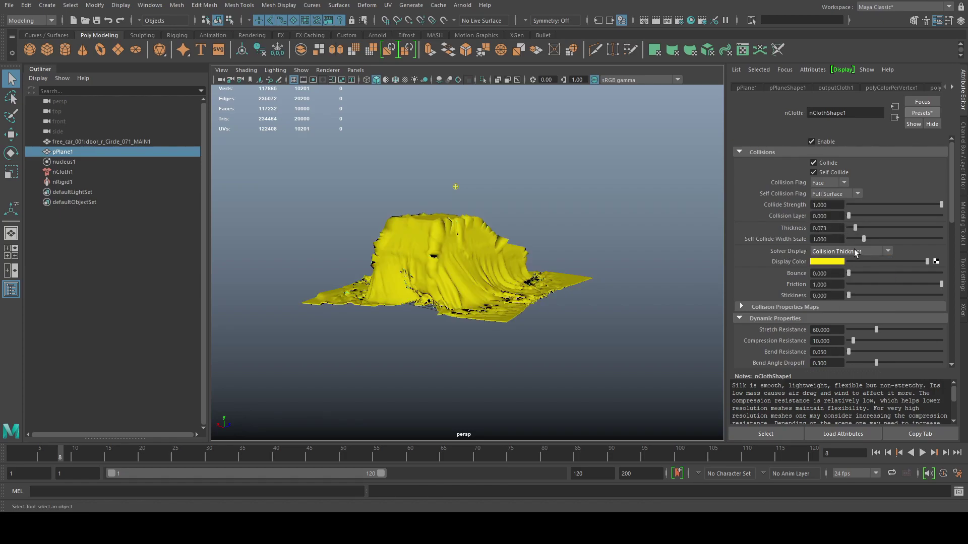
pyautogui.click(855, 252)
pyautogui.click(841, 282)
pyautogui.click(846, 254)
pyautogui.click(843, 264)
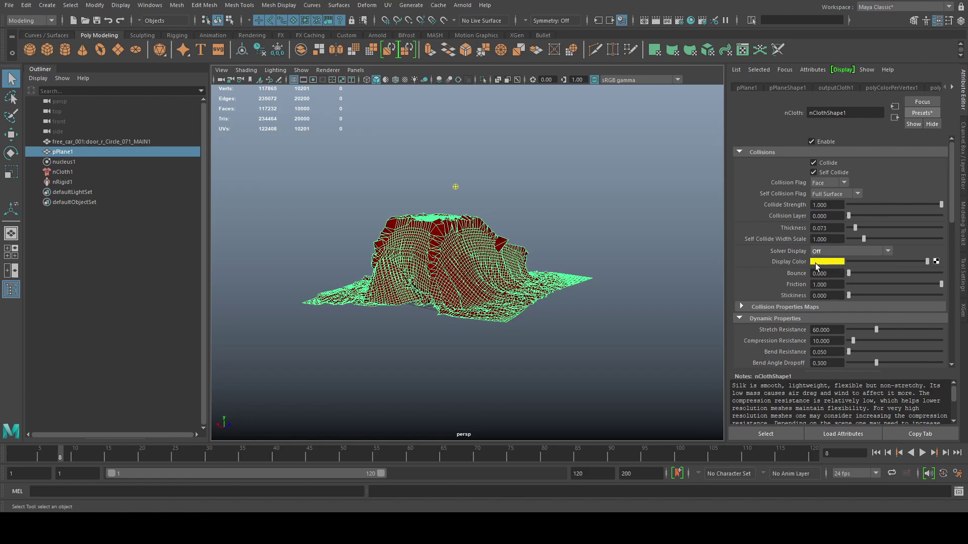
# Set nucleus1 to 15 substeps and 20 max collision iterations.
pyautogui.click(99, 162)
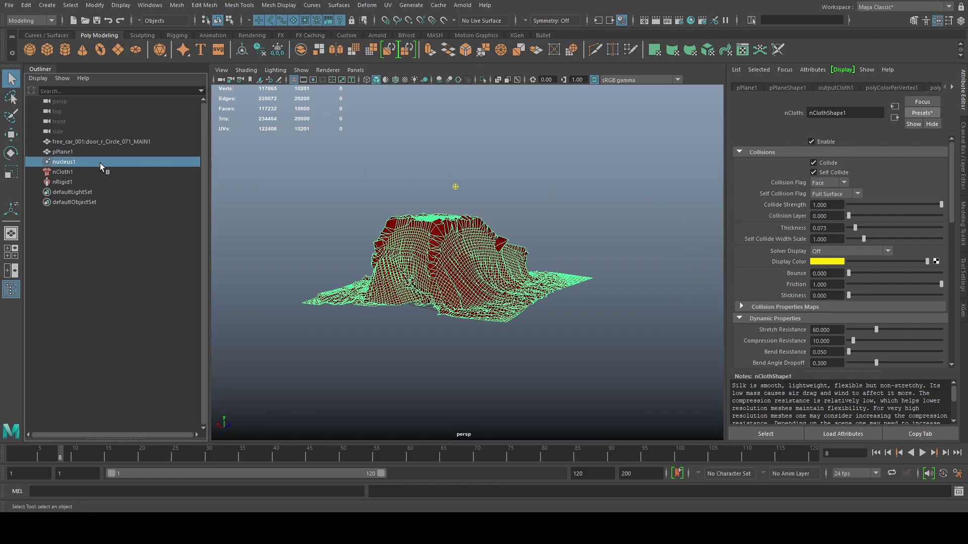
pyautogui.click(827, 231)
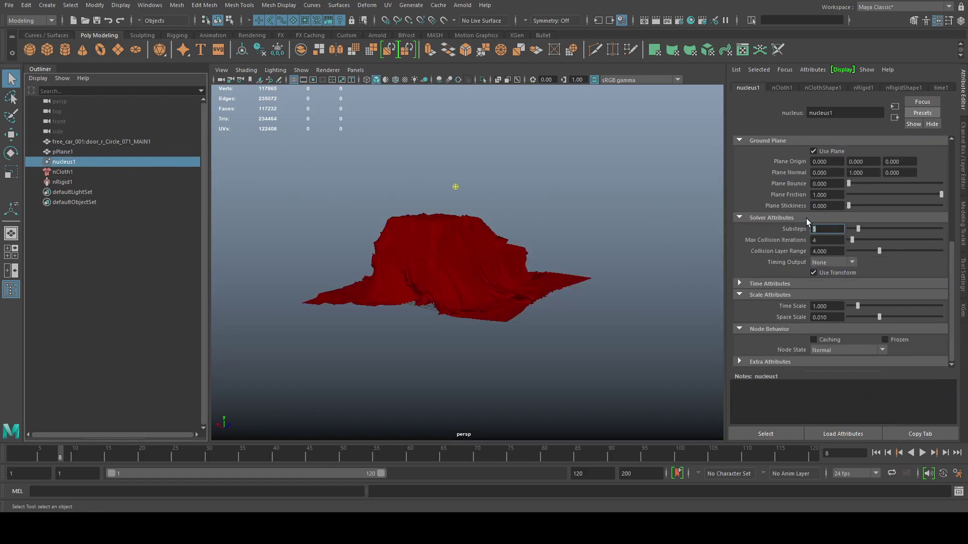
pyautogui.write('15')
pyautogui.press('Tab')
pyautogui.write('20')
pyautogui.press('Return')
# Rewind to frame 1 and briefly preview the car collider's collision thickness.
pyautogui.click(875, 453)
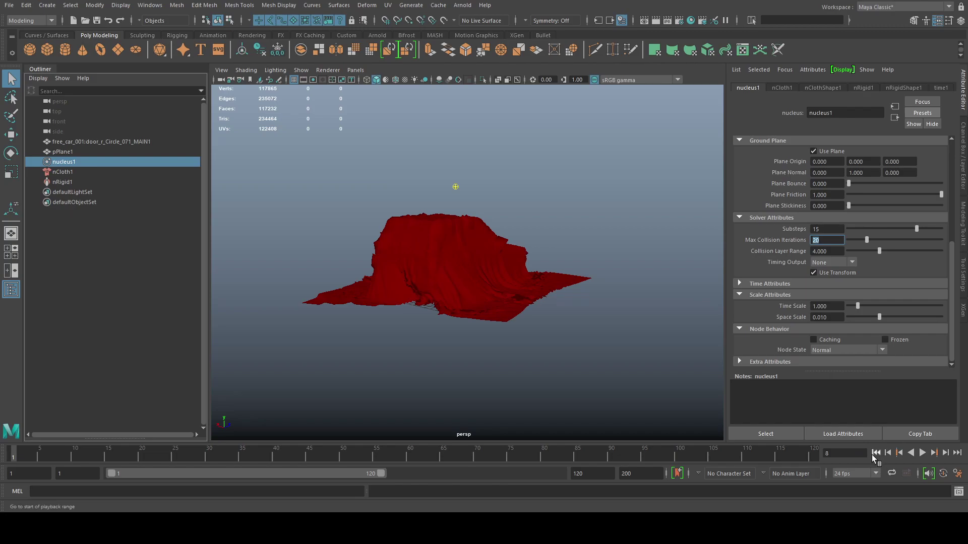
pyautogui.click(473, 264)
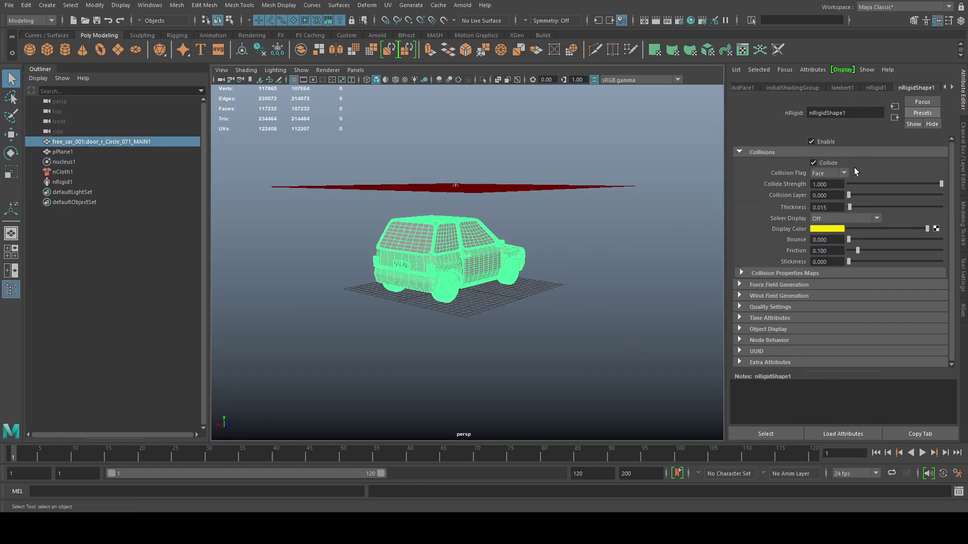
pyautogui.click(856, 222)
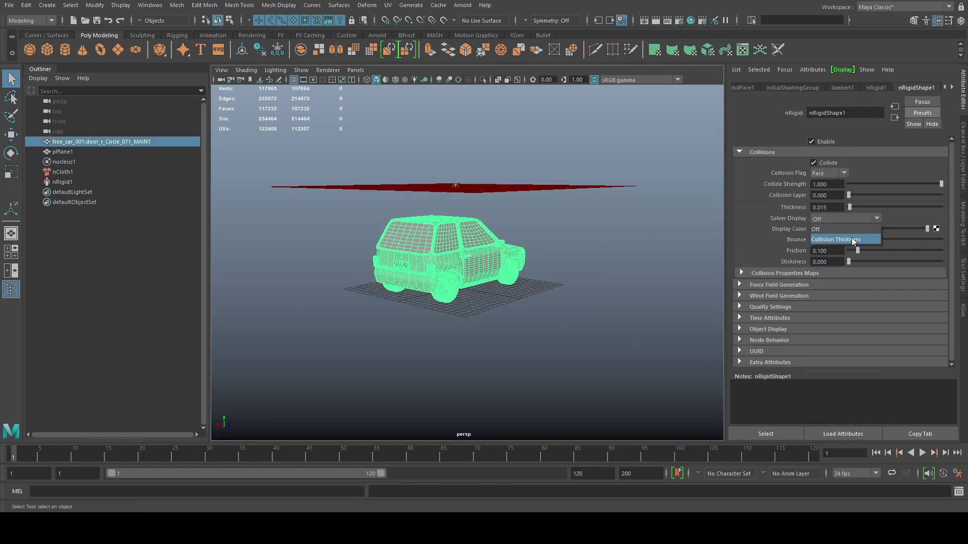
pyautogui.click(851, 237)
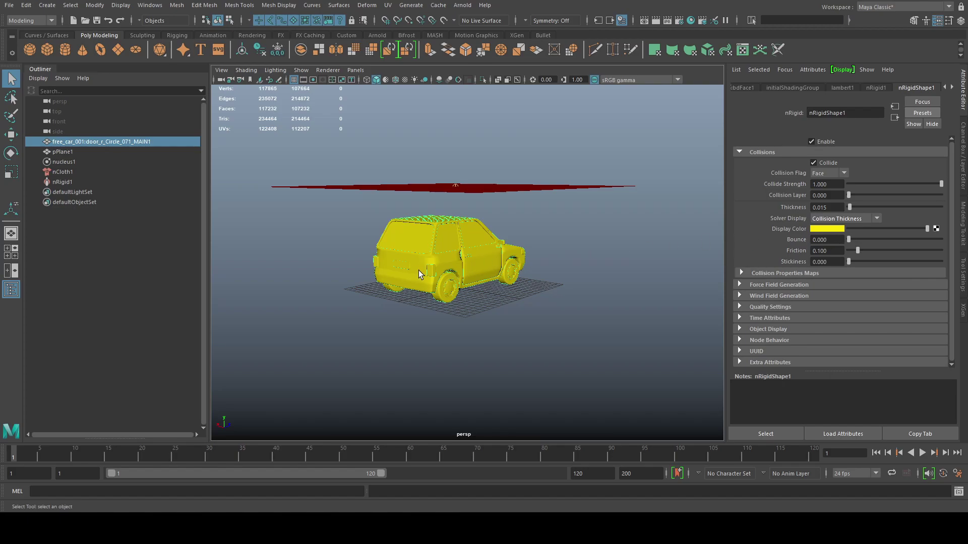
pyautogui.scroll(6, 598, 259)
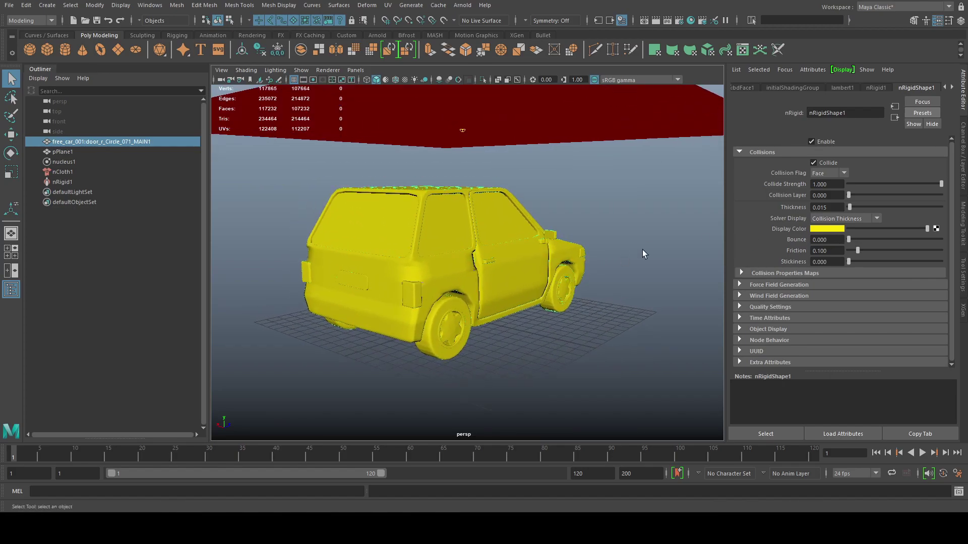
pyautogui.click(863, 220)
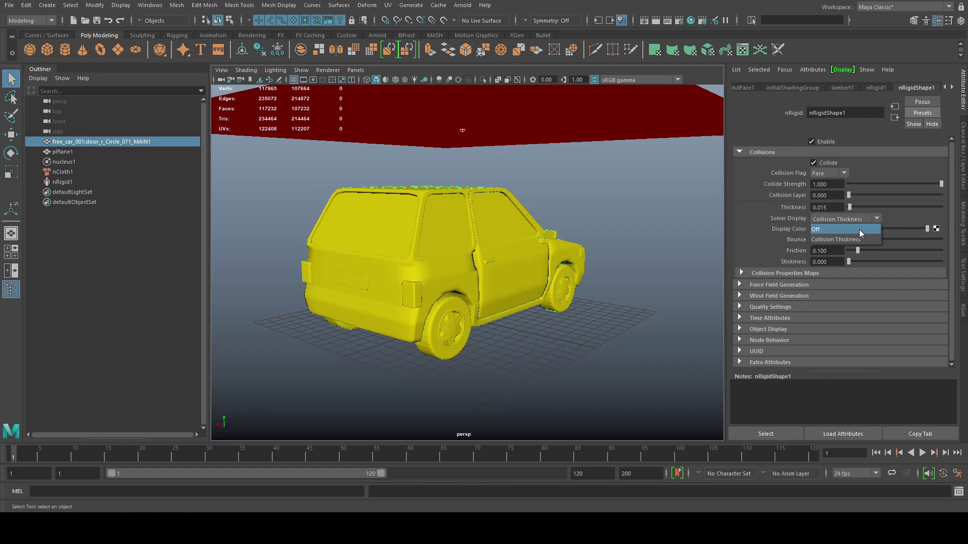
pyautogui.click(859, 229)
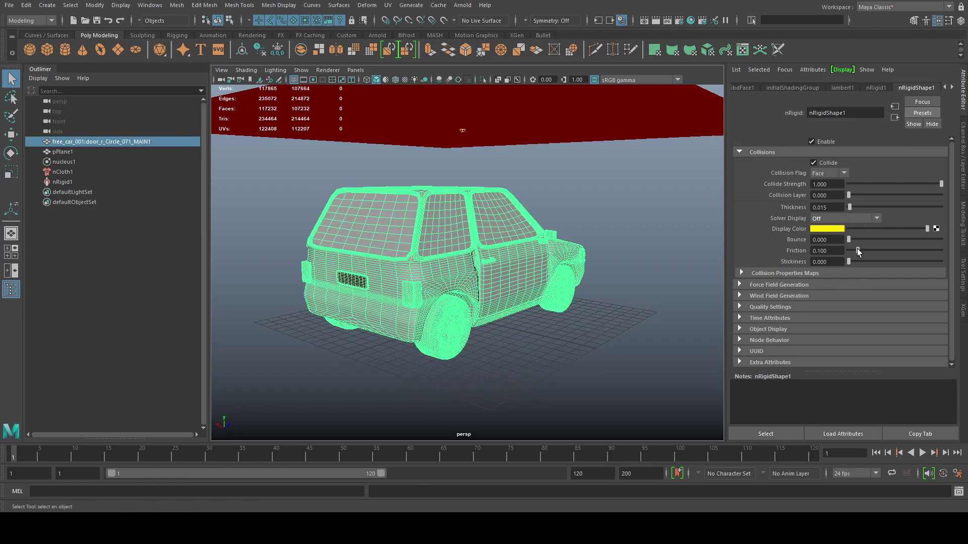
# Raise the car collider's friction to 1 and deselect it.
pyautogui.moveTo(857, 251); pyautogui.dragTo(933, 254)
pyautogui.moveTo(643, 302)
pyautogui.keyDown('alt'); pyautogui.mouseDown()
pyautogui.moveTo(528, 312)
pyautogui.moveTo(561, 316)
pyautogui.moveTo(528, 306)
pyautogui.moveTo(634, 295)
pyautogui.moveTo(627, 304)
pyautogui.mouseUp(); pyautogui.keyUp('alt')
pyautogui.click(638, 304)
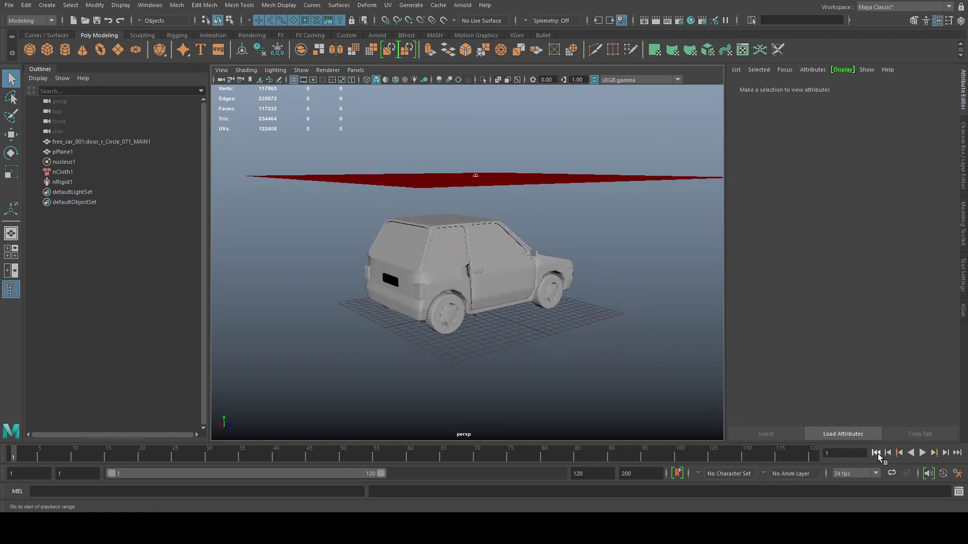
# Replay the simulation with 15 substeps and friction 1, draping the cloth through frame 10.
pyautogui.click(920, 453)
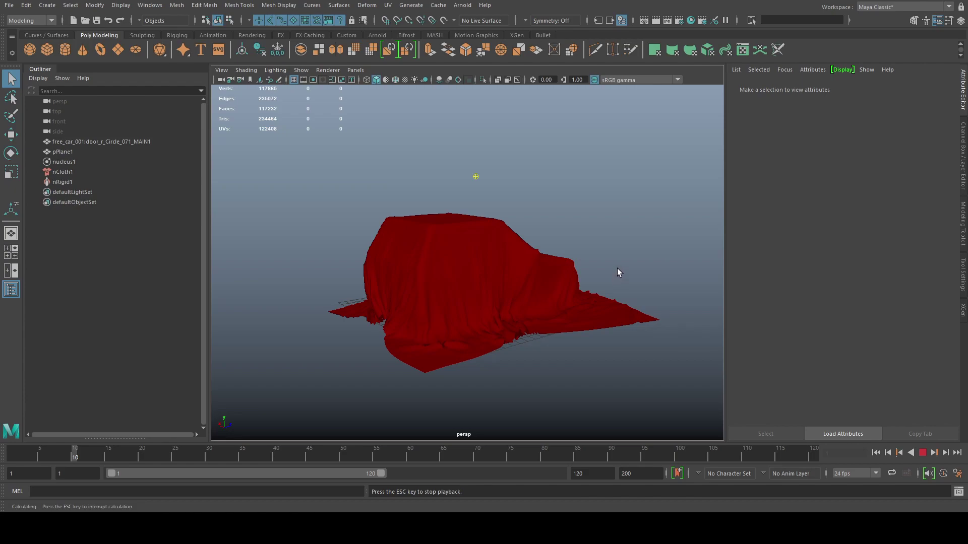
pyautogui.moveTo(288, 535)
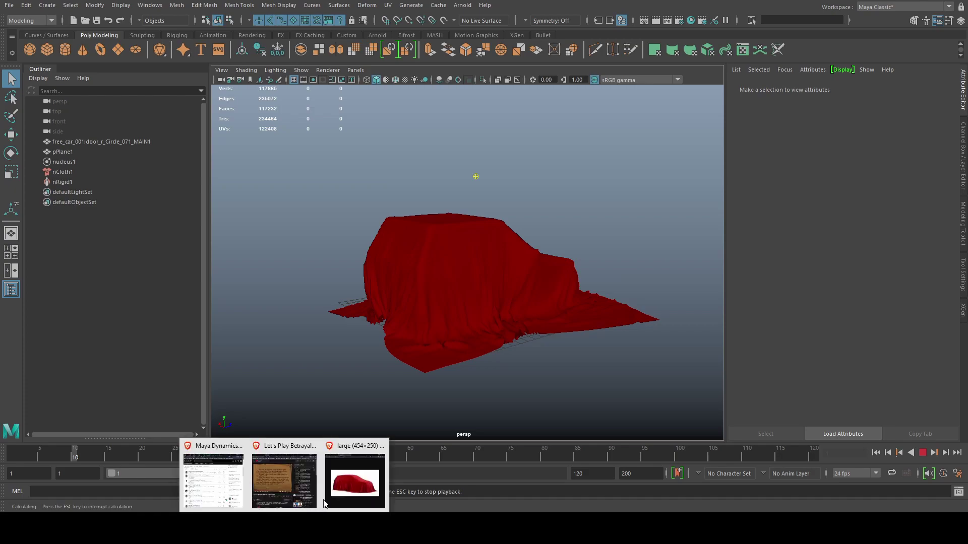
pyautogui.click(343, 493)
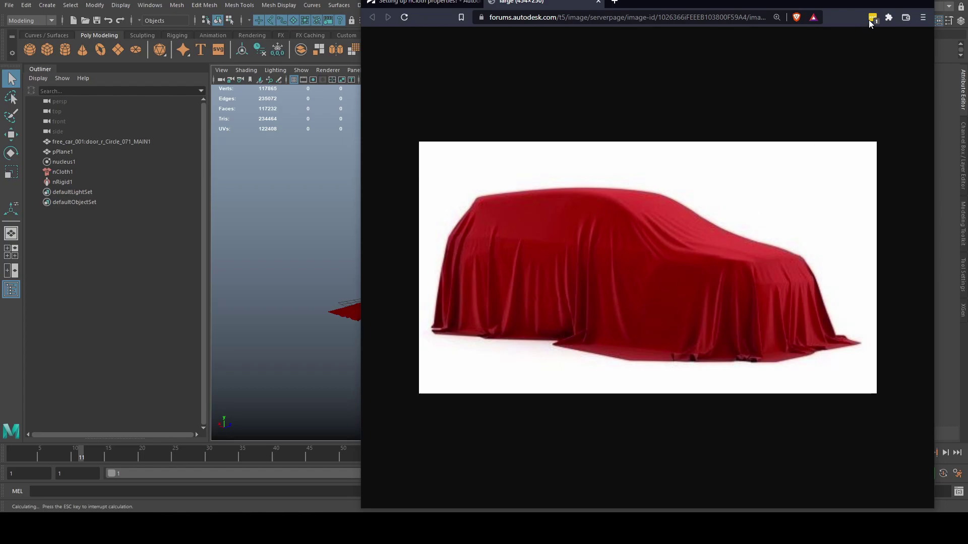
pyautogui.hotkey('alt', 'Tab')
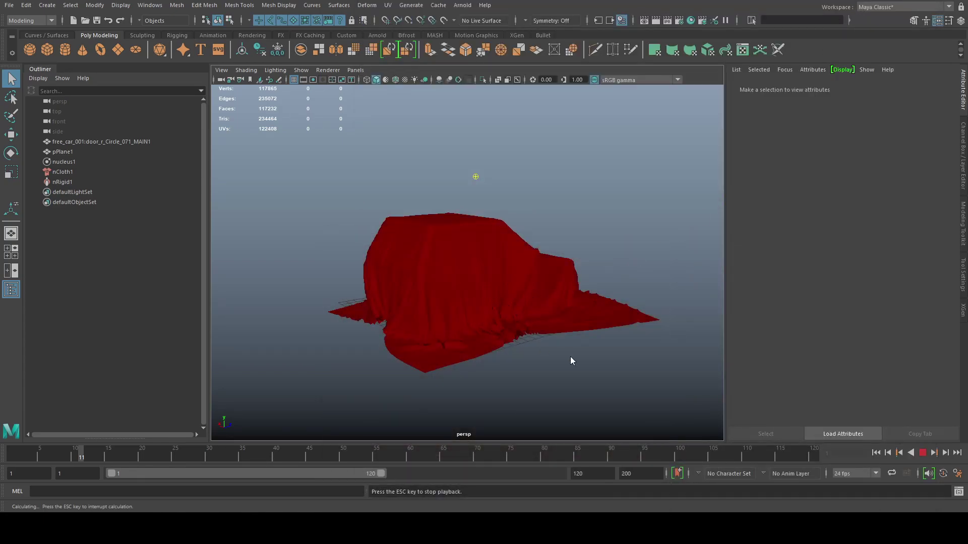
pyautogui.press('Escape')
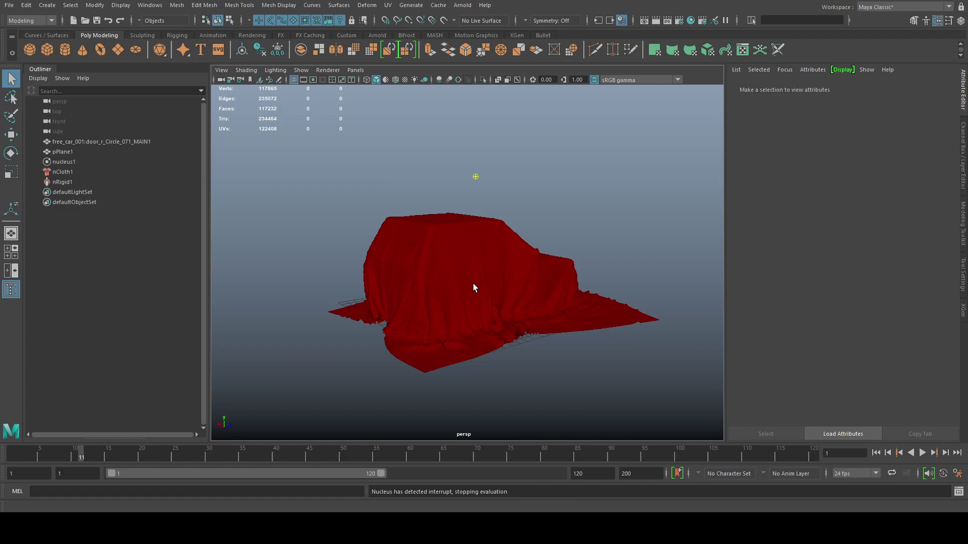
pyautogui.scroll(6, 410, 303)
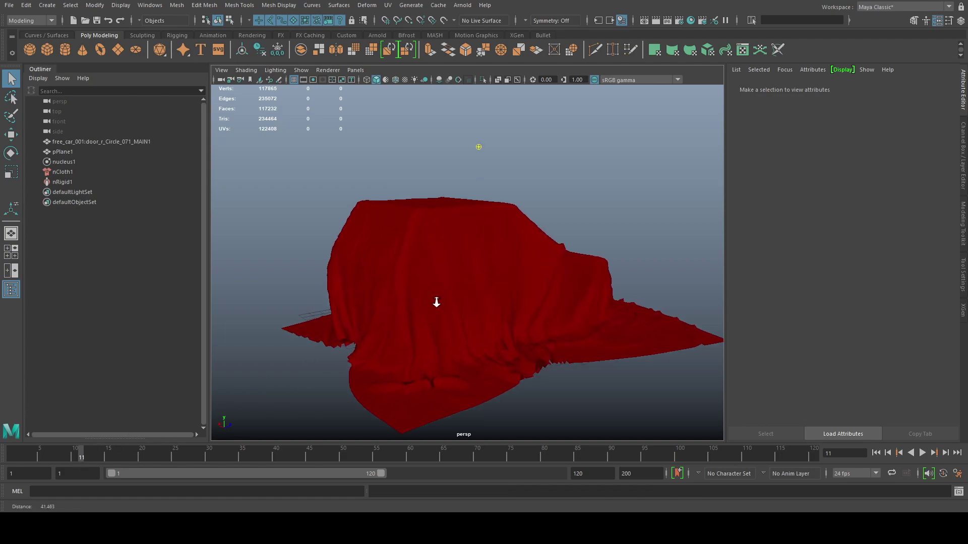
pyautogui.keyDown('alt'); pyautogui.moveTo(465, 283); pyautogui.dragTo(494, 297); pyautogui.keyUp('alt')
pyautogui.scroll(2, 425, 302)
pyautogui.keyDown('alt'); pyautogui.moveTo(425, 301); pyautogui.dragTo(501, 265); pyautogui.keyUp('alt')
pyautogui.keyDown('alt'); pyautogui.moveTo(501, 266); pyautogui.dragTo(525, 278, button='right'); pyautogui.keyUp('alt')
pyautogui.keyDown('alt'); pyautogui.moveTo(525, 278); pyautogui.dragTo(509, 272); pyautogui.keyUp('alt')
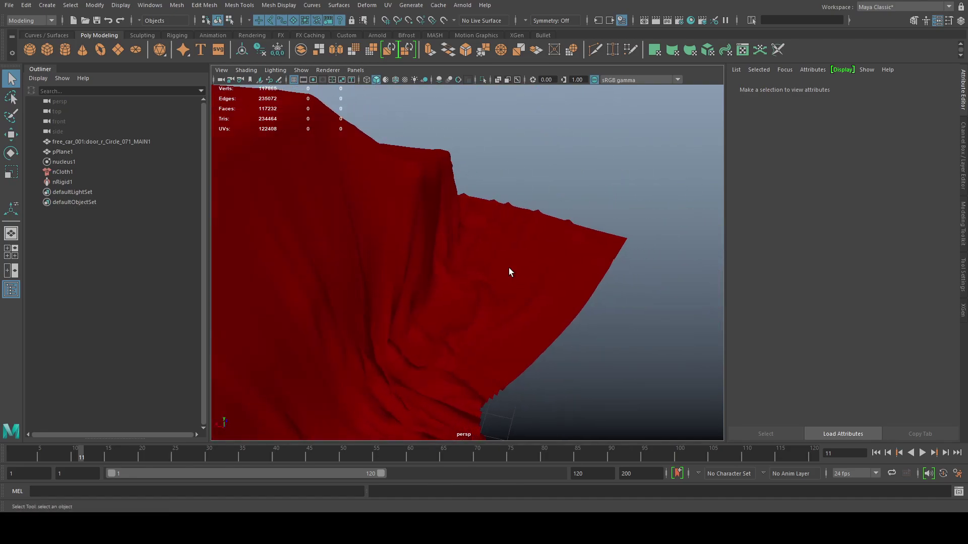
pyautogui.click(427, 180)
pyautogui.keyDown('alt'); pyautogui.moveTo(420, 184); pyautogui.dragTo(443, 264, button='right'); pyautogui.keyUp('alt')
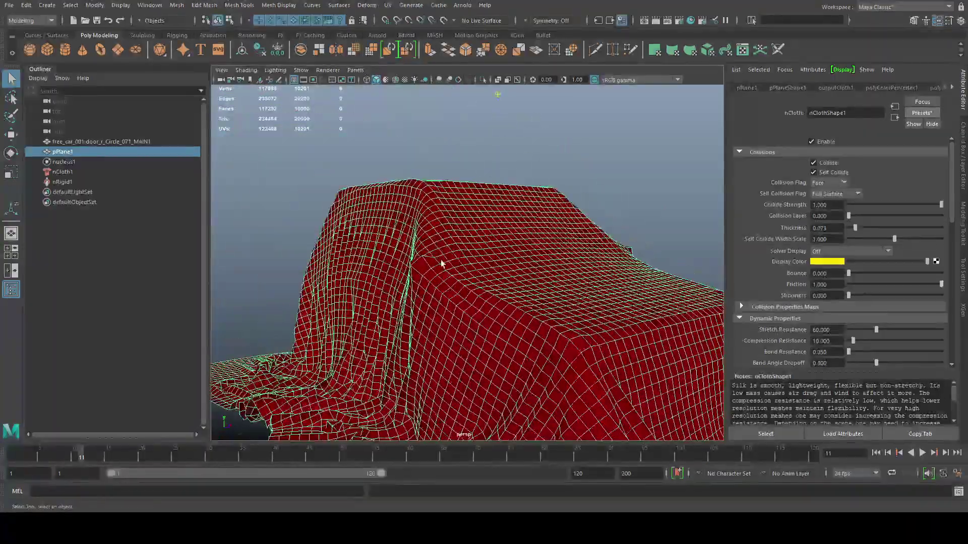
pyautogui.keyDown('alt'); pyautogui.moveTo(468, 286); pyautogui.dragTo(579, 256); pyautogui.keyUp('alt')
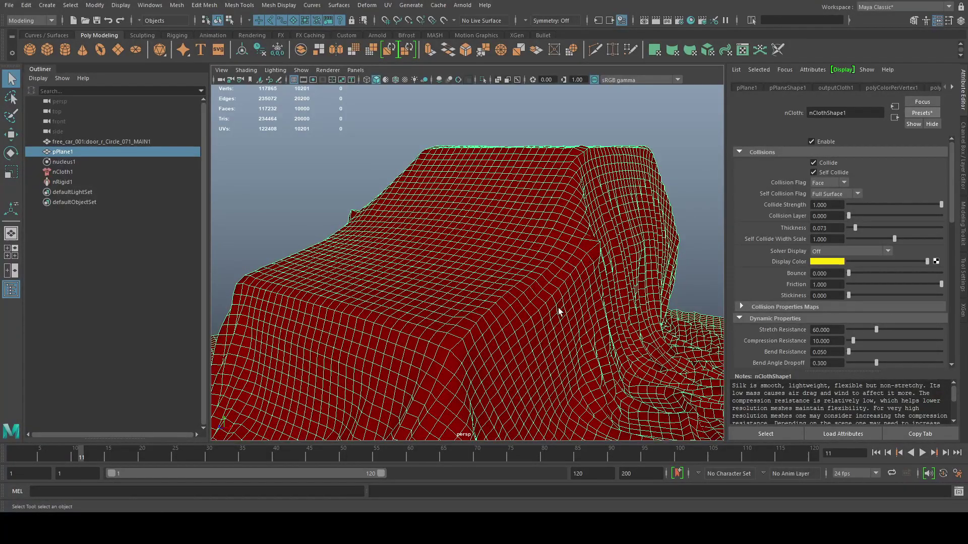
pyautogui.keyDown('alt'); pyautogui.moveTo(558, 311); pyautogui.dragTo(494, 333, button='right'); pyautogui.keyUp('alt')
pyautogui.keyDown('alt'); pyautogui.moveTo(494, 332); pyautogui.dragTo(469, 317); pyautogui.keyUp('alt')
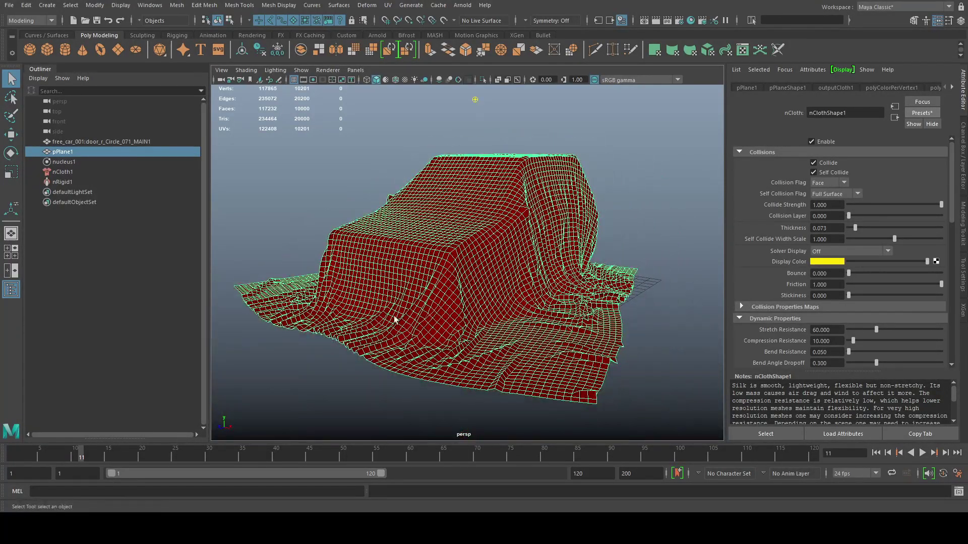
pyautogui.keyDown('alt'); pyautogui.moveTo(395, 320); pyautogui.dragTo(578, 261); pyautogui.keyUp('alt')
pyautogui.click(578, 316)
pyautogui.keyDown('alt'); pyautogui.moveTo(558, 301); pyautogui.dragTo(412, 342); pyautogui.keyUp('alt')
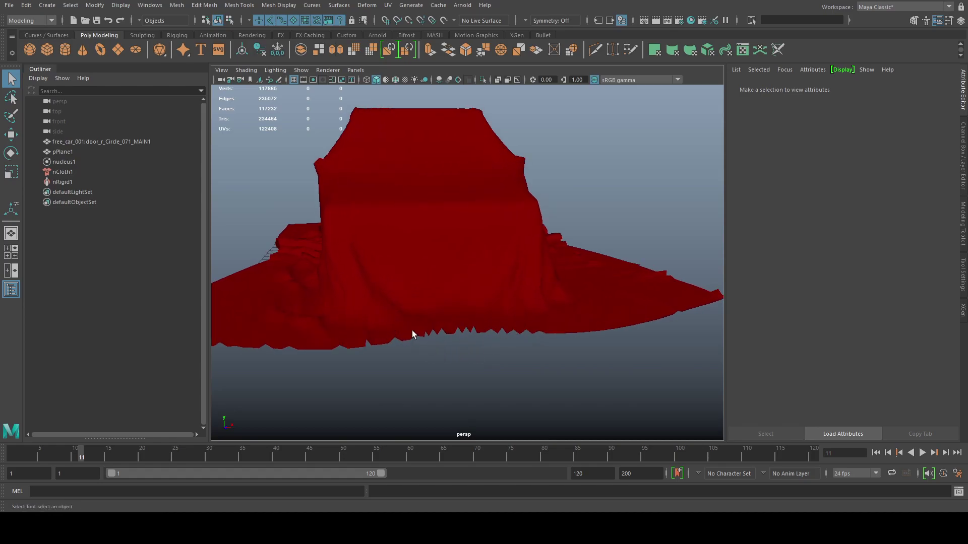
pyautogui.keyDown('alt'); pyautogui.moveTo(367, 349); pyautogui.dragTo(439, 352); pyautogui.keyUp('alt')
pyautogui.keyDown('alt'); pyautogui.moveTo(438, 353); pyautogui.dragTo(480, 324, button='middle'); pyautogui.keyUp('alt')
pyautogui.keyDown('alt'); pyautogui.moveTo(479, 324); pyautogui.dragTo(495, 352); pyautogui.keyUp('alt')
pyautogui.click(551, 338)
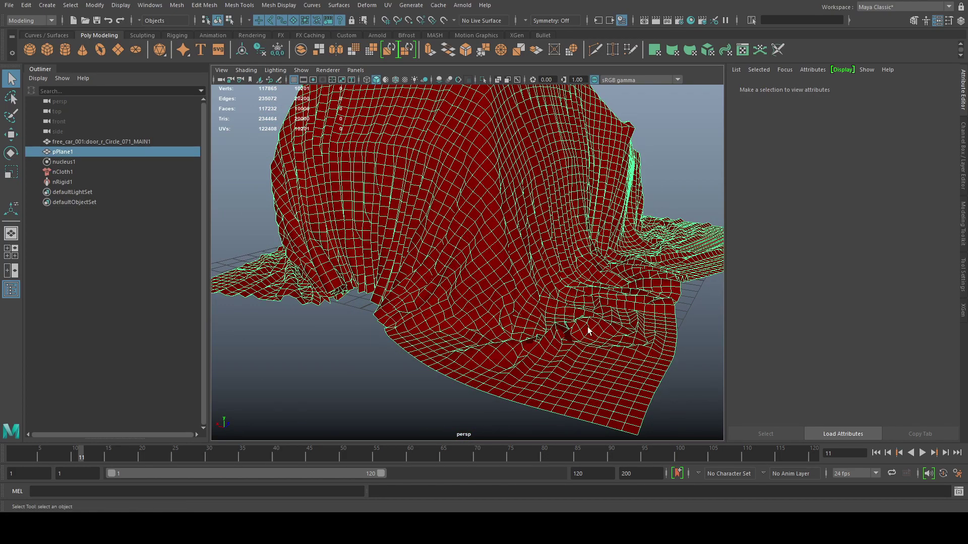
pyautogui.moveTo(566, 331)
pyautogui.keyDown('alt'); pyautogui.mouseDown(button='right')
pyautogui.moveTo(549, 335)
pyautogui.moveTo(572, 339)
pyautogui.mouseUp(button='right'); pyautogui.keyUp('alt')
pyautogui.keyDown('alt'); pyautogui.moveTo(572, 339); pyautogui.dragTo(509, 330); pyautogui.keyUp('alt')
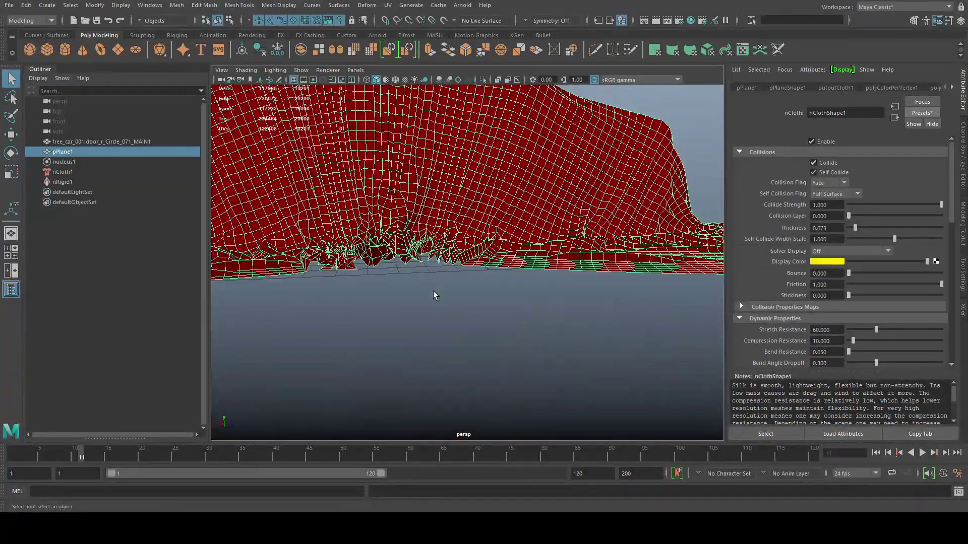
pyautogui.click(434, 325)
pyautogui.scroll(5, 433, 323)
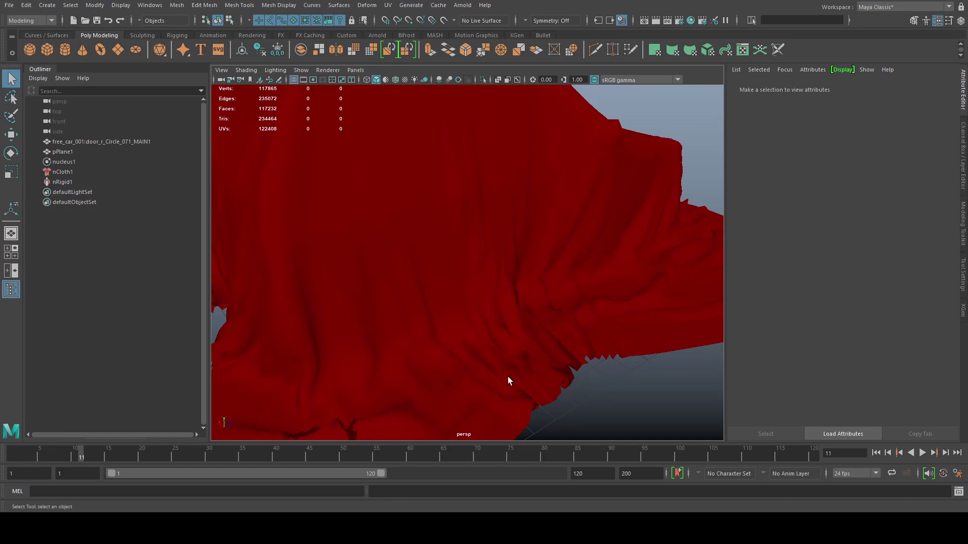
pyautogui.keyDown('alt'); pyautogui.moveTo(528, 368); pyautogui.dragTo(467, 360); pyautogui.keyUp('alt')
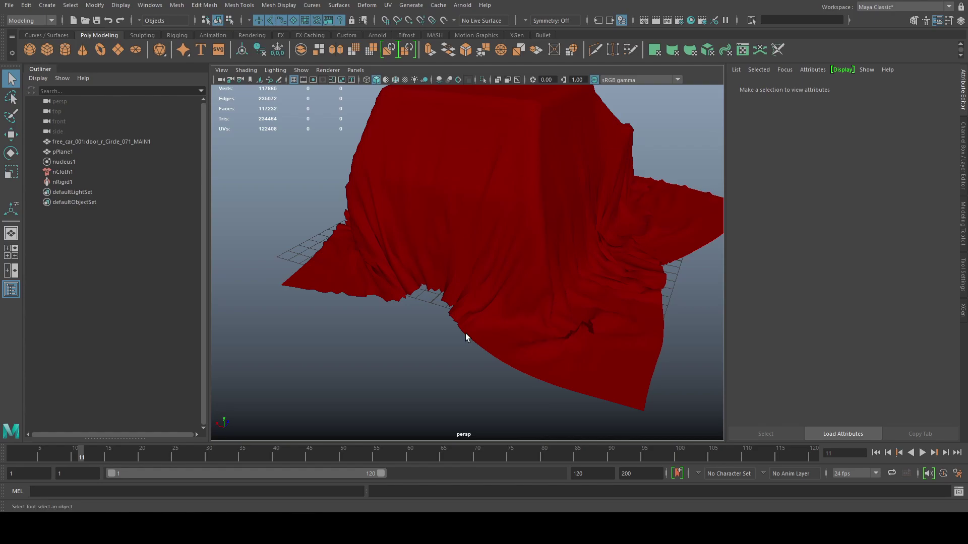
pyautogui.keyDown('alt'); pyautogui.moveTo(474, 309); pyautogui.dragTo(404, 307); pyautogui.keyUp('alt')
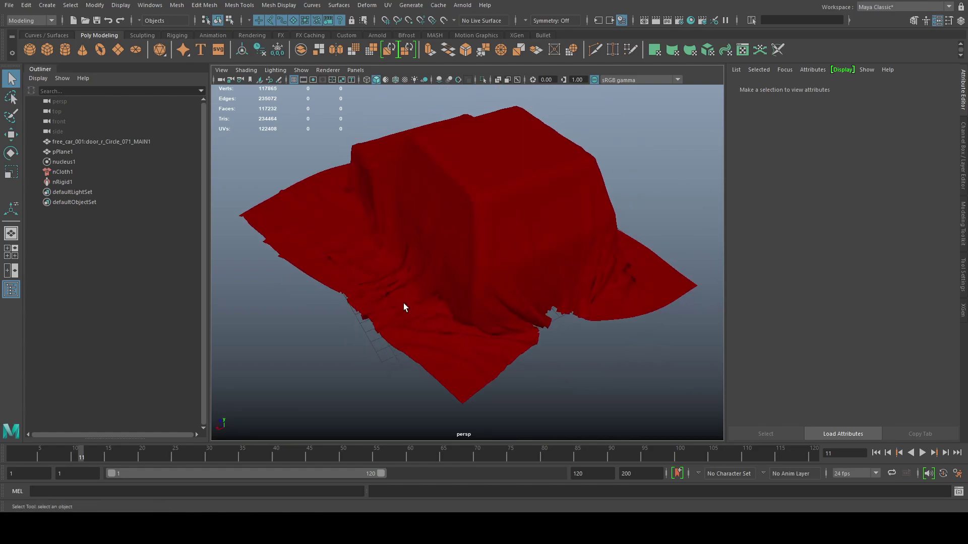
pyautogui.click(388, 302)
pyautogui.scroll(10, 399, 339)
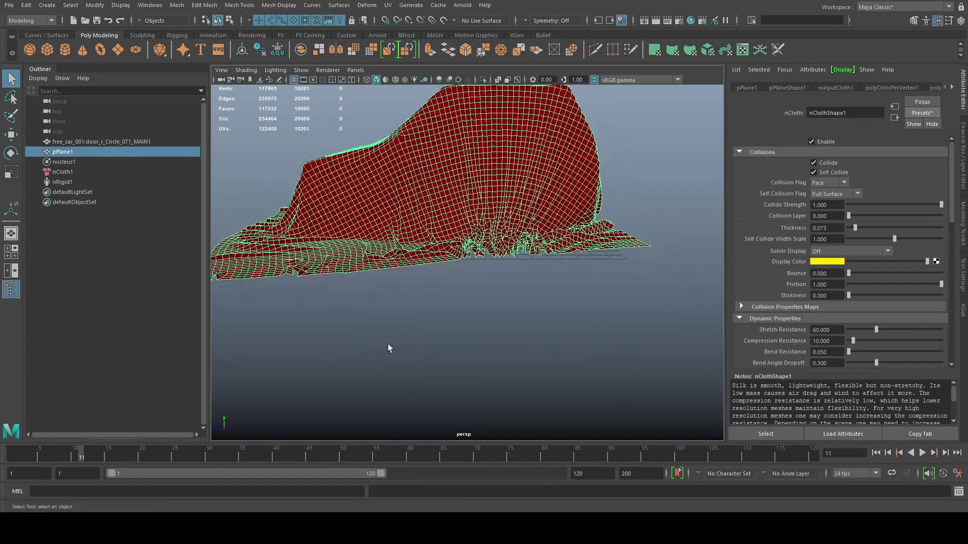
pyautogui.keyDown('alt'); pyautogui.moveTo(606, 309); pyautogui.dragTo(441, 281); pyautogui.keyUp('alt')
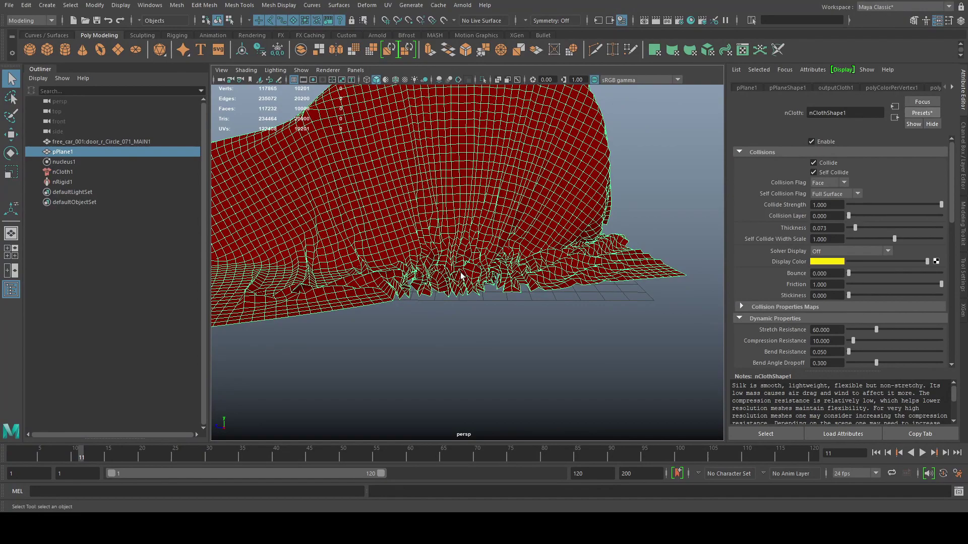
pyautogui.keyDown('alt'); pyautogui.moveTo(587, 337); pyautogui.dragTo(447, 328, button='right'); pyautogui.keyUp('alt')
pyautogui.keyDown('alt'); pyautogui.moveTo(447, 329); pyautogui.dragTo(520, 352); pyautogui.keyUp('alt')
pyautogui.click(497, 296)
pyautogui.keyDown('alt'); pyautogui.moveTo(521, 353); pyautogui.dragTo(521, 364, button='middle'); pyautogui.keyUp('alt')
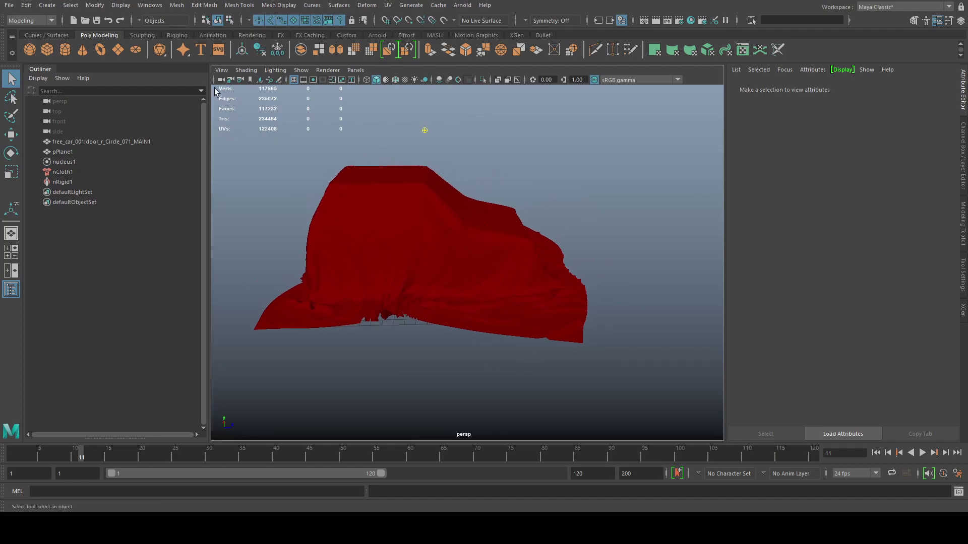
# Open ClothOverCar_02.mb, choosing Don't Save for the untitled scene.
pyautogui.click(9, 5)
pyautogui.click(29, 37)
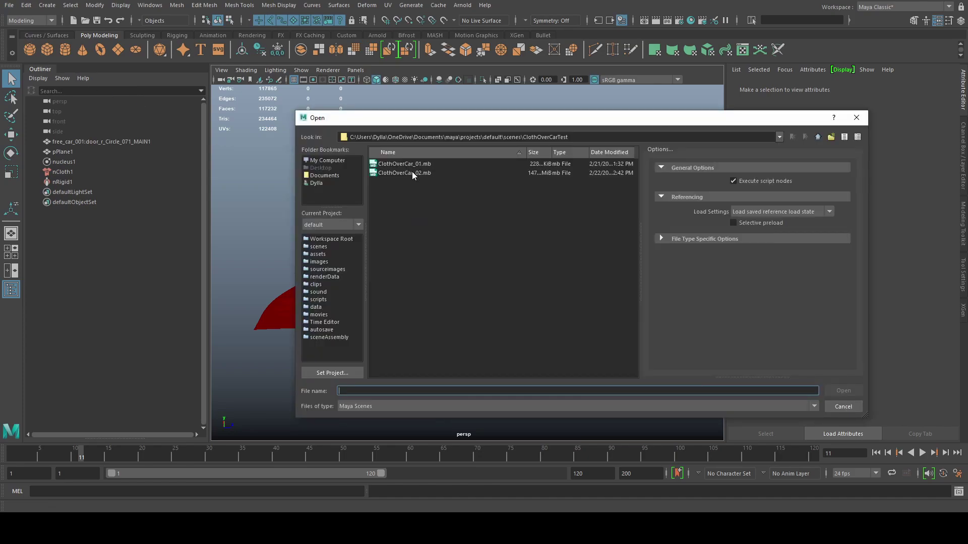
pyautogui.click(411, 173)
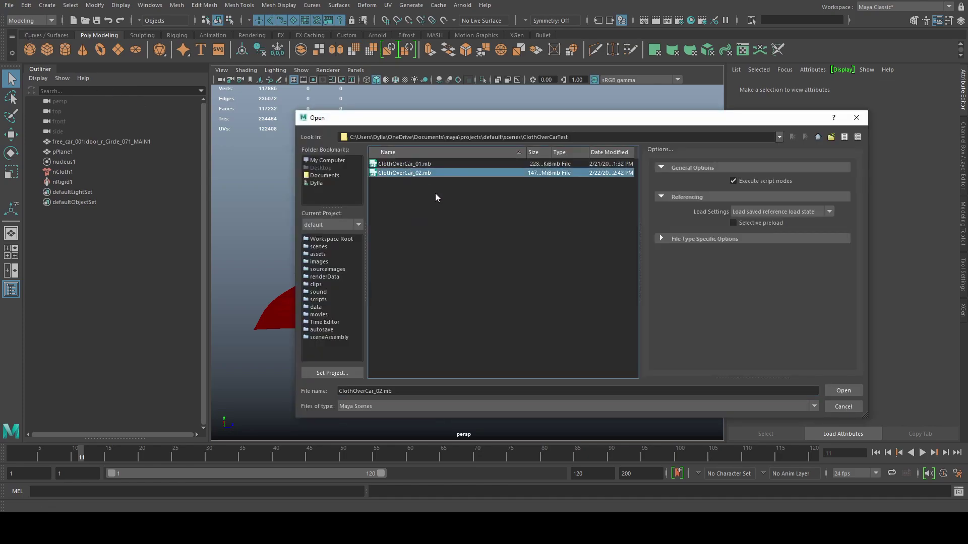
pyautogui.click(832, 389)
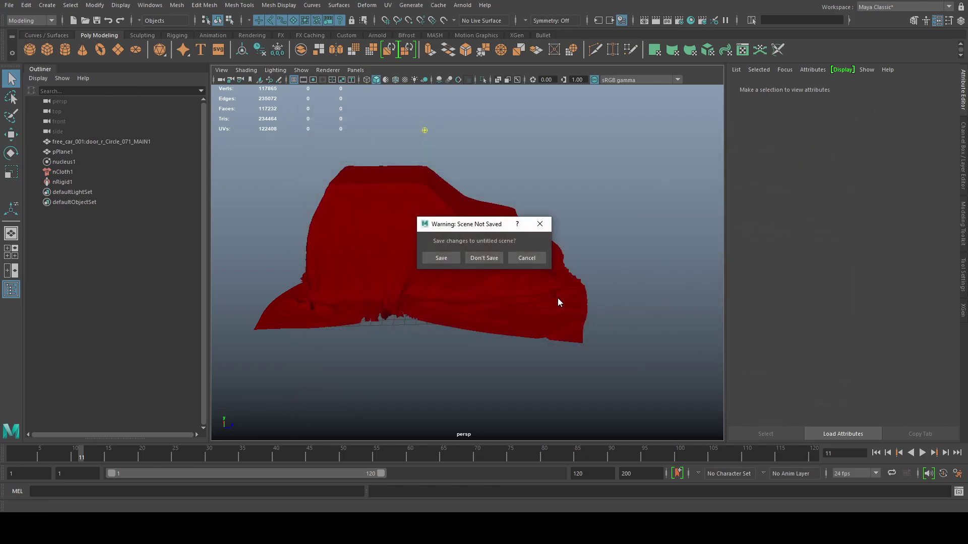
pyautogui.click(493, 260)
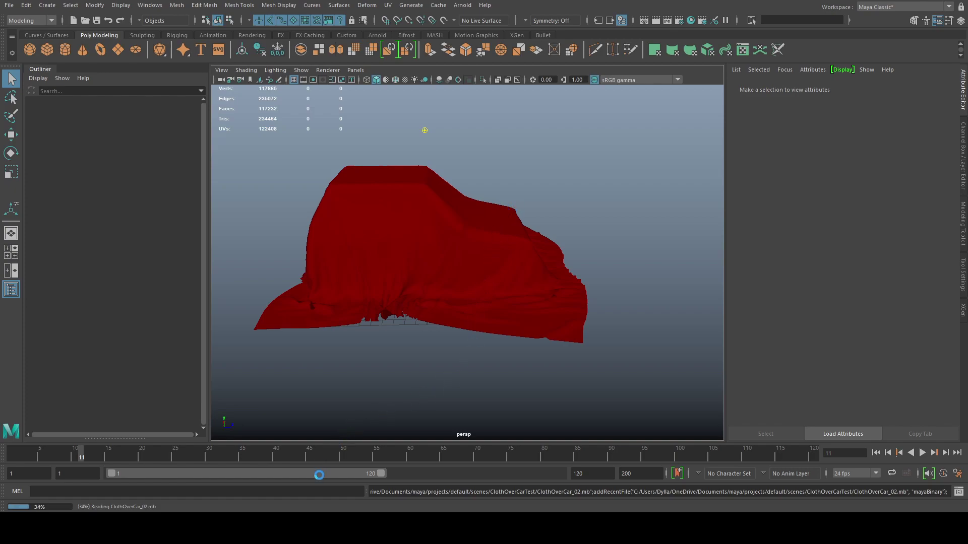
# Bring the browser forward on the nCloth forum thread and check its page zoom.
pyautogui.moveTo(287, 528)
pyautogui.click(350, 487)
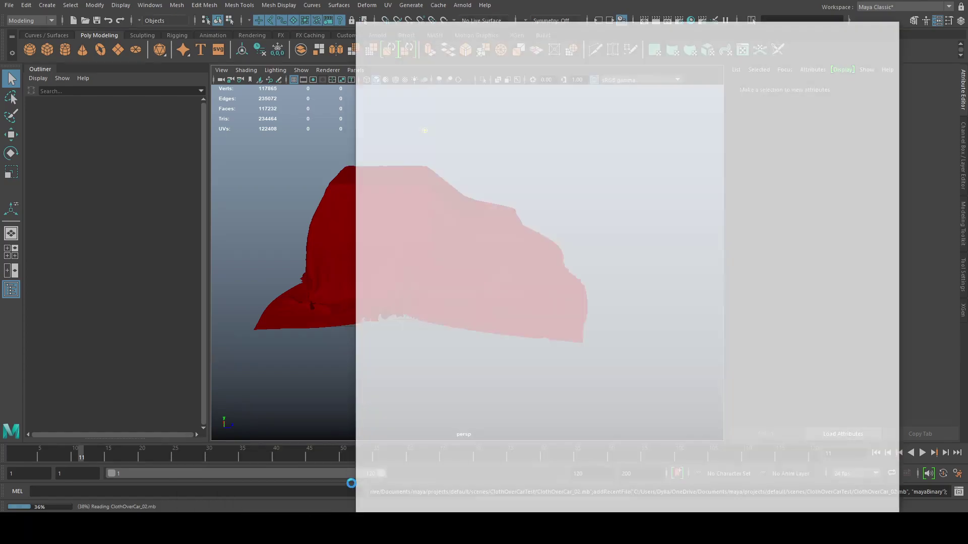
pyautogui.click(414, 3)
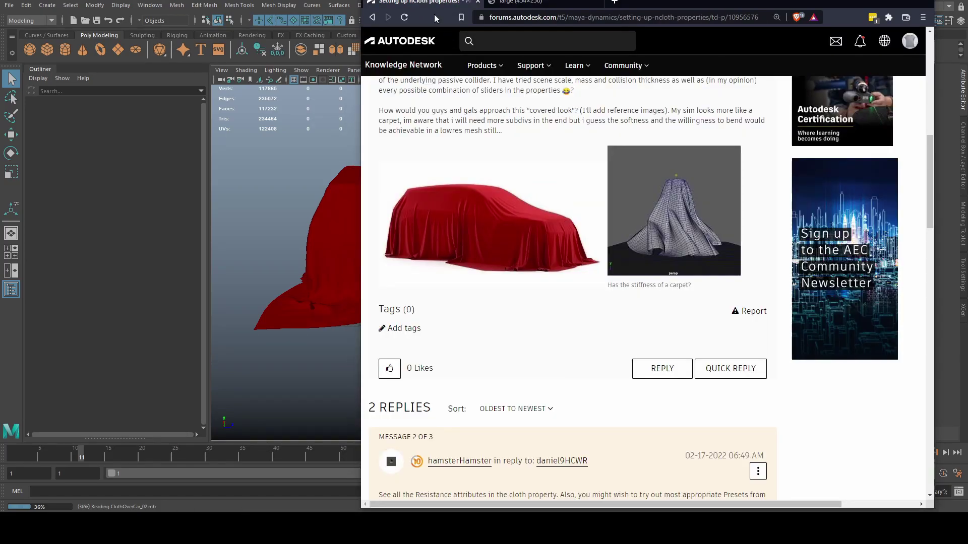
pyautogui.keyDown('ctrl'); pyautogui.scroll(3, 559, 247); pyautogui.keyUp('ctrl')
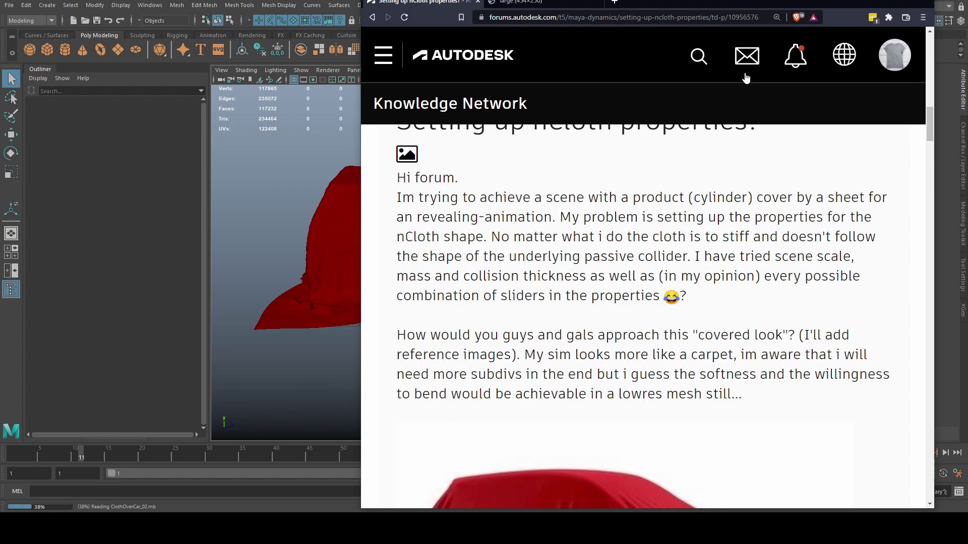
pyautogui.click(777, 17)
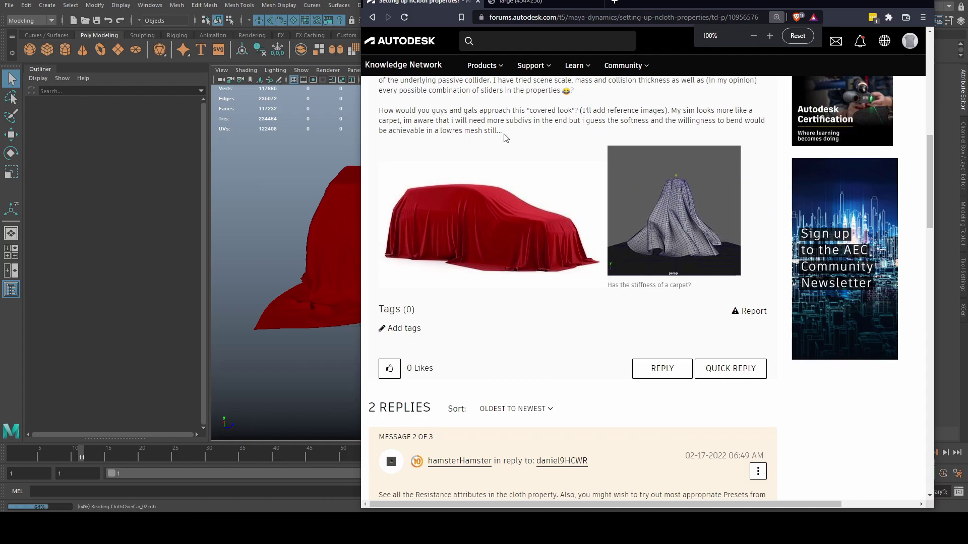
# Read through the post's question about the covered-car look.
pyautogui.moveTo(382, 110); pyautogui.dragTo(751, 121)
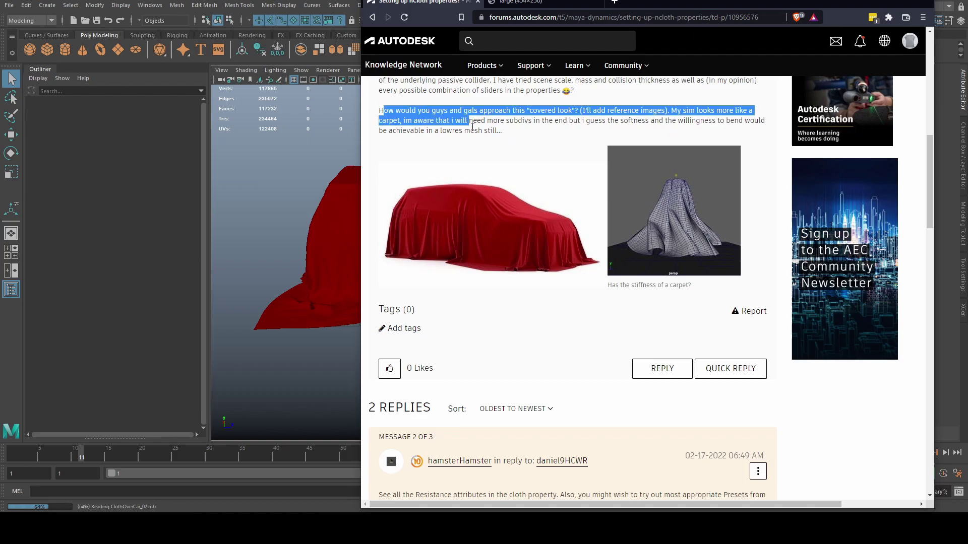
pyautogui.click(503, 132)
pyautogui.tripleClick(504, 131)
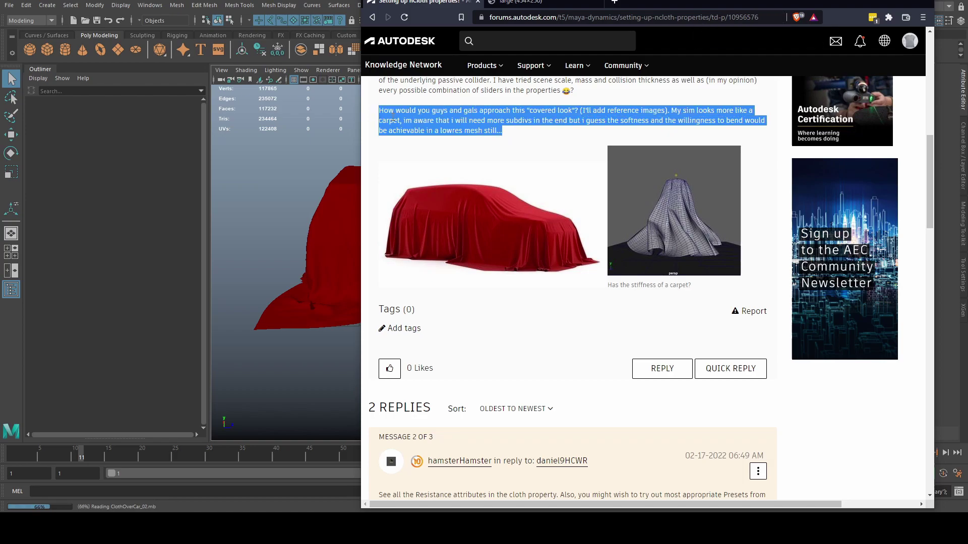
pyautogui.click(473, 140)
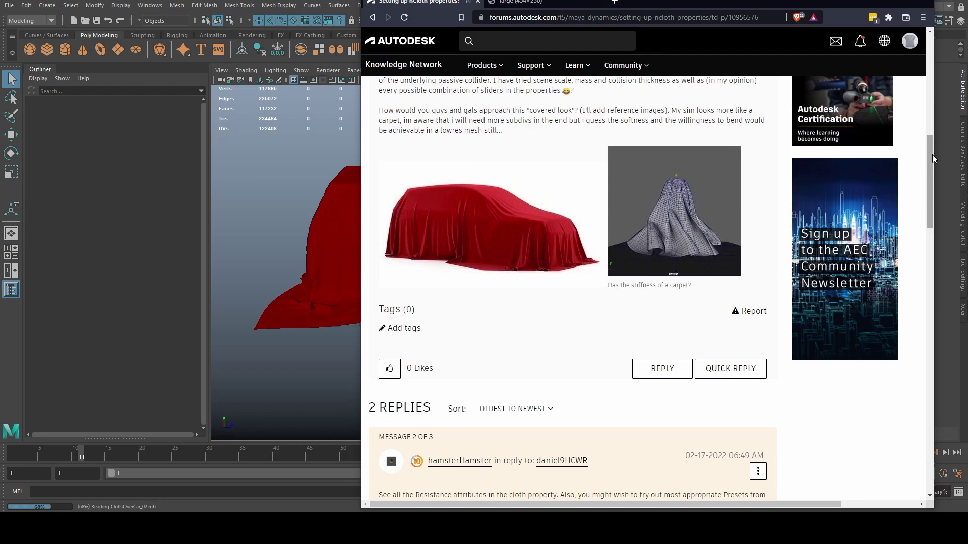
pyautogui.moveTo(930, 158)
pyautogui.mouseDown()
pyautogui.moveTo(930, 251)
pyautogui.moveTo(932, 155)
pyautogui.mouseUp()
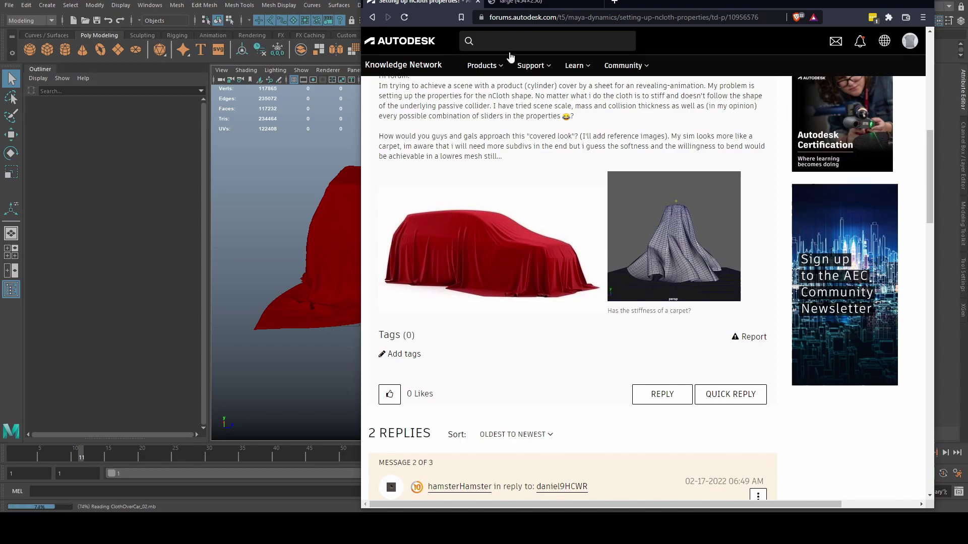
# Zoom into the enlarged red covered-car reference image, then minimize the browser.
pyautogui.click(531, 5)
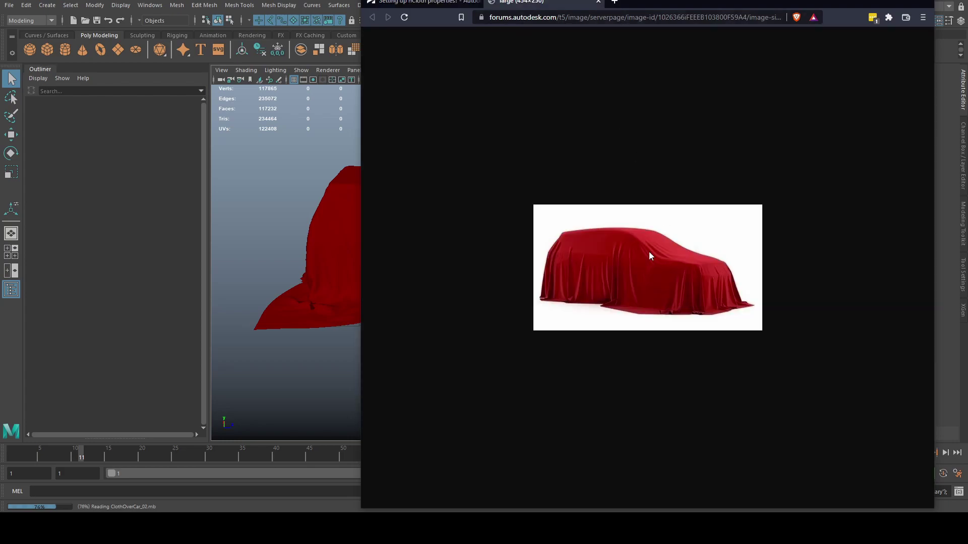
pyautogui.keyDown('ctrl'); pyautogui.scroll(8, 602, 264); pyautogui.keyUp('ctrl')
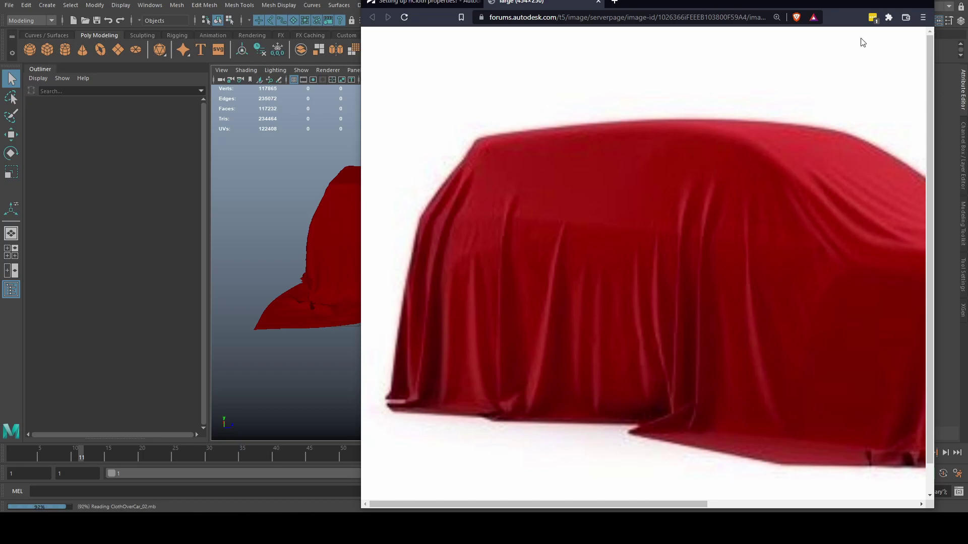
pyautogui.click(876, 4)
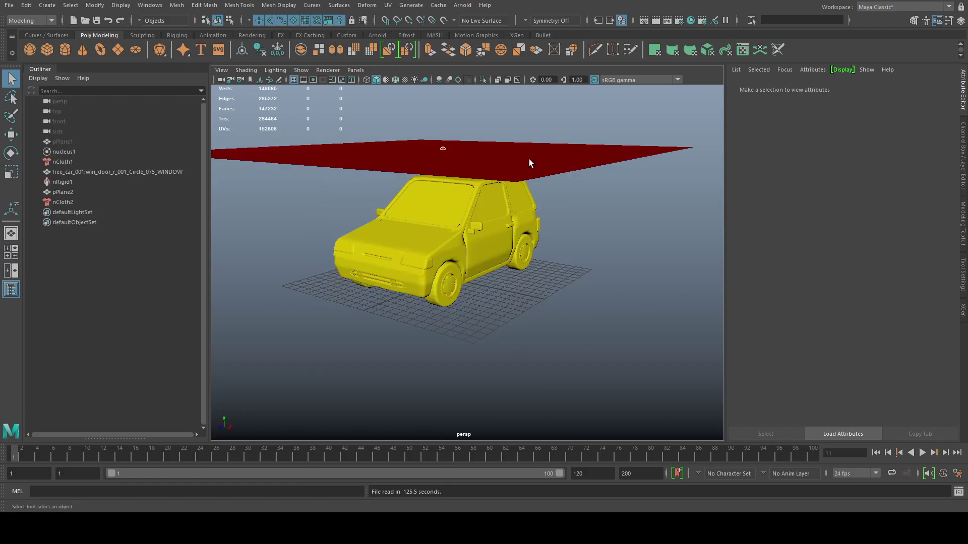
# Select pPlane2 to show nClothShape2's silk settings and orbit to view it above the car.
pyautogui.click(528, 160)
pyautogui.keyDown('alt'); pyautogui.moveTo(354, 259); pyautogui.dragTo(195, 431); pyautogui.keyUp('alt')
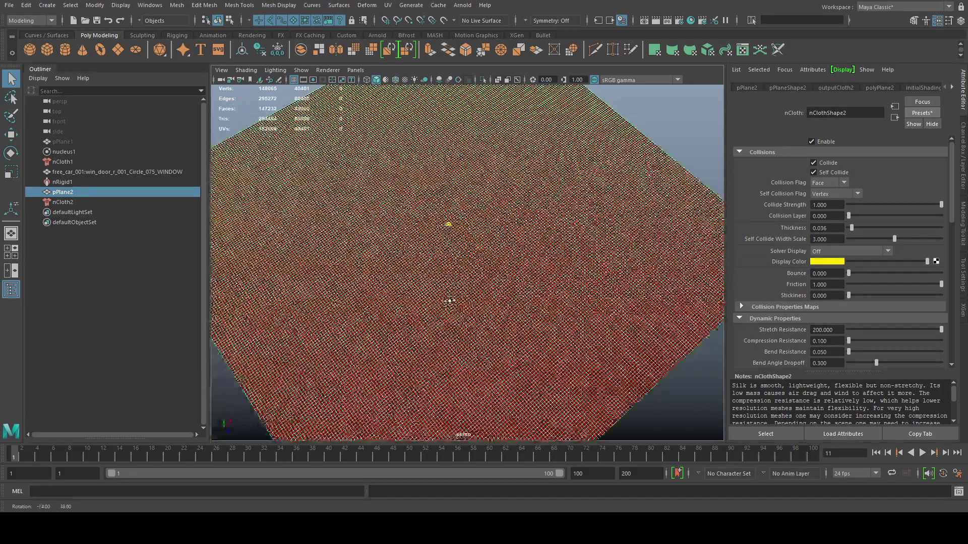
pyautogui.keyDown('alt'); pyautogui.moveTo(450, 301); pyautogui.dragTo(507, 263); pyautogui.keyUp('alt')
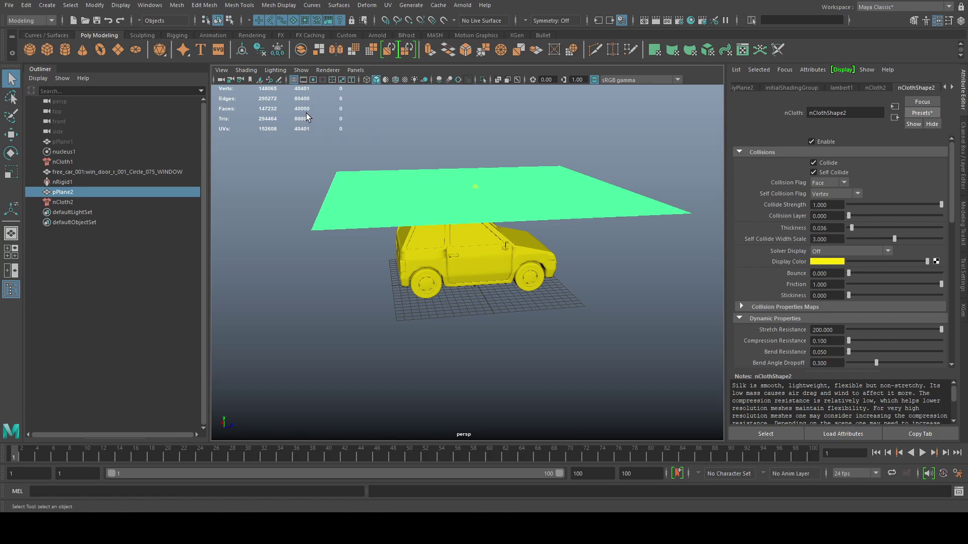
pyautogui.click(431, 133)
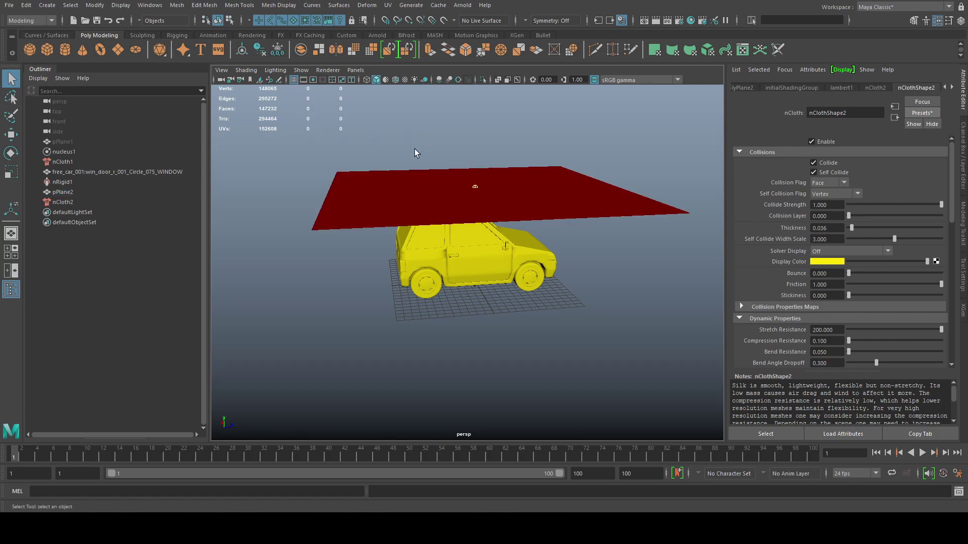
pyautogui.click(359, 204)
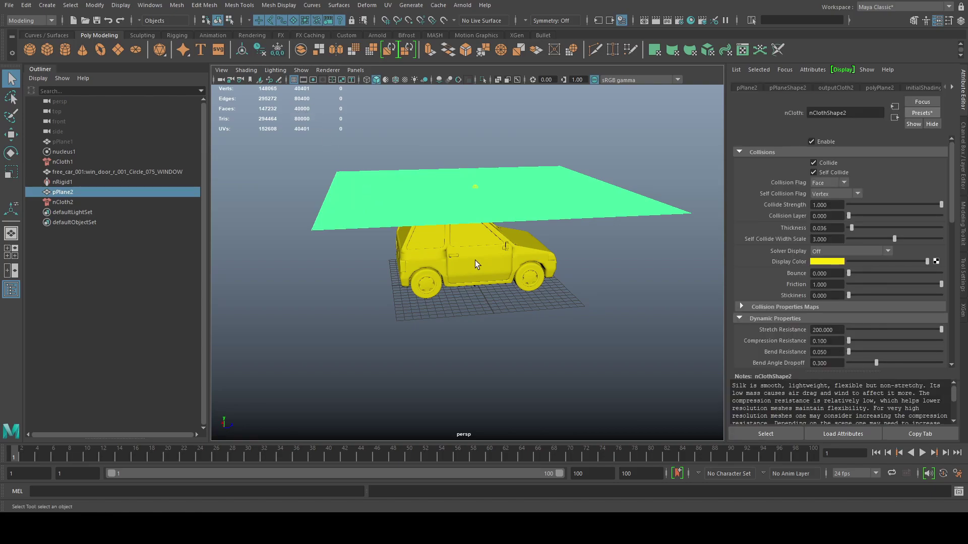
pyautogui.keyDown('alt'); pyautogui.moveTo(475, 260); pyautogui.dragTo(487, 285); pyautogui.keyUp('alt')
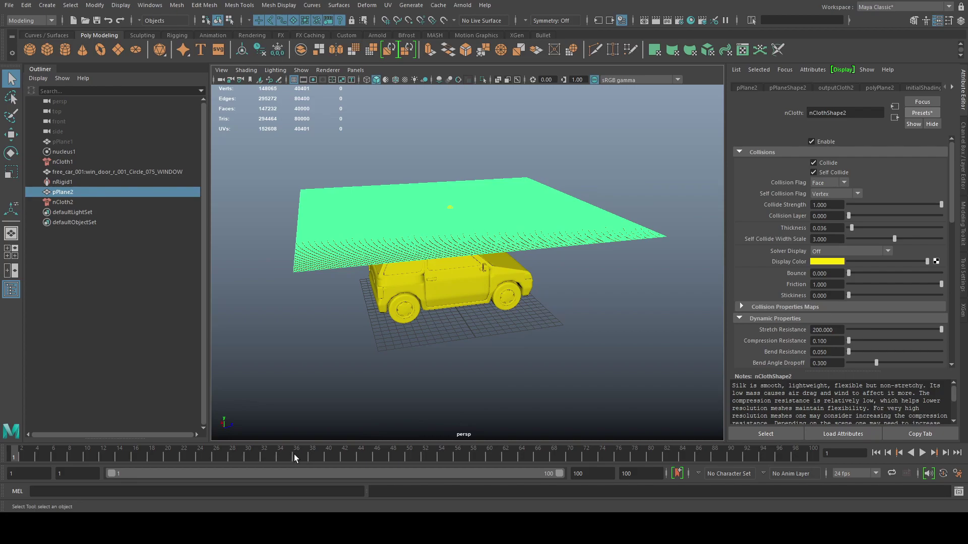
# Simulate the cloth to frame 16 over the car, then bring the reference image forward.
pyautogui.click(345, 369)
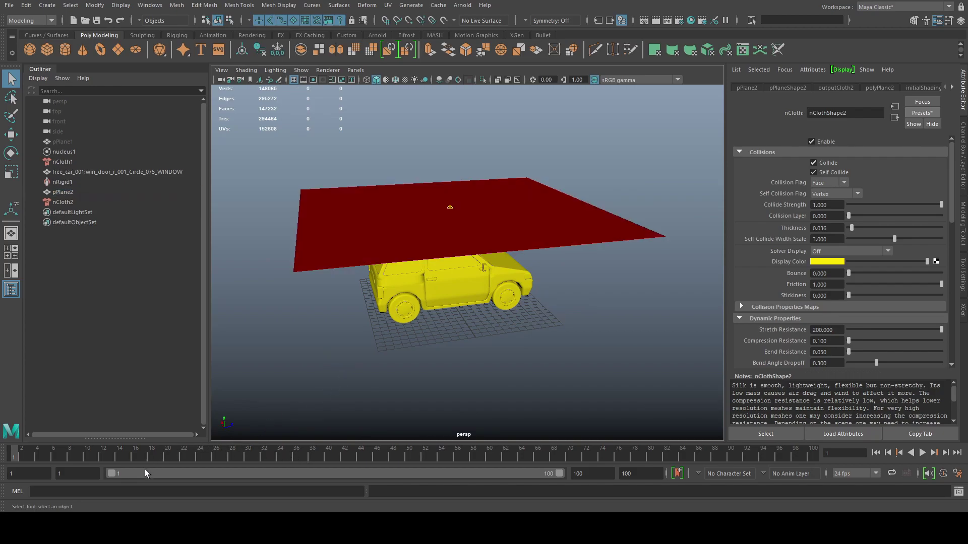
pyautogui.click(113, 456)
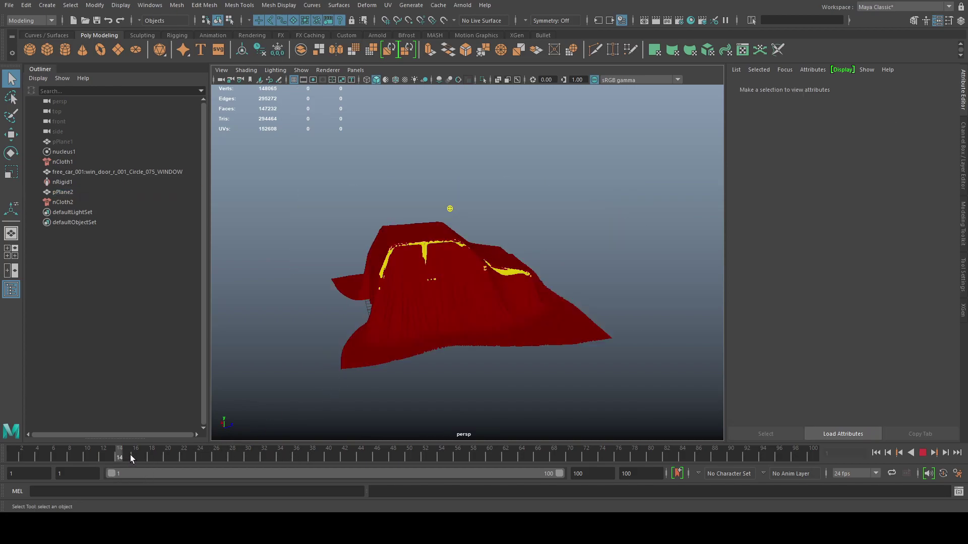
pyautogui.press('Escape')
pyautogui.keyDown('alt'); pyautogui.moveTo(437, 325); pyautogui.dragTo(499, 317, button='right'); pyautogui.keyUp('alt')
pyautogui.keyDown('alt'); pyautogui.moveTo(499, 317); pyautogui.dragTo(471, 318); pyautogui.keyUp('alt')
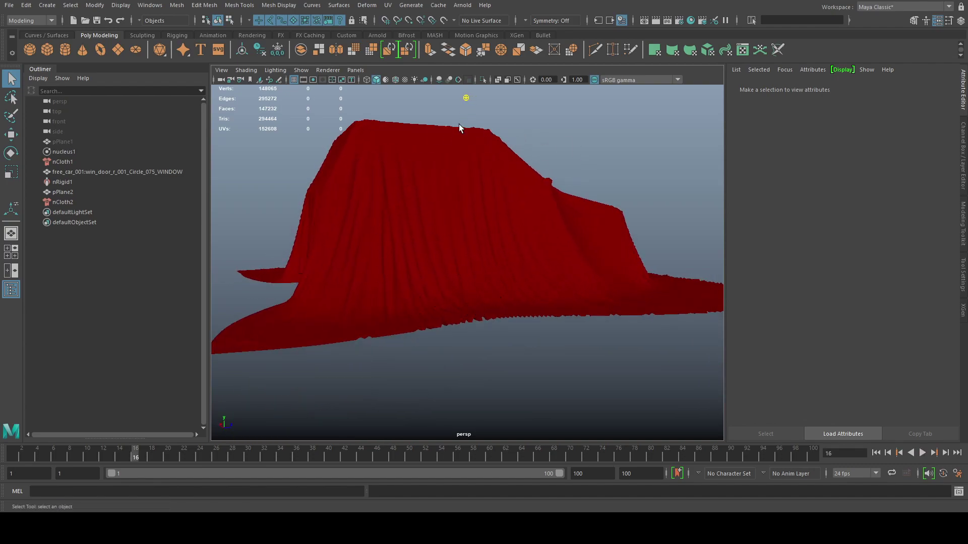
pyautogui.keyDown('alt'); pyautogui.moveTo(391, 268); pyautogui.dragTo(436, 323); pyautogui.keyUp('alt')
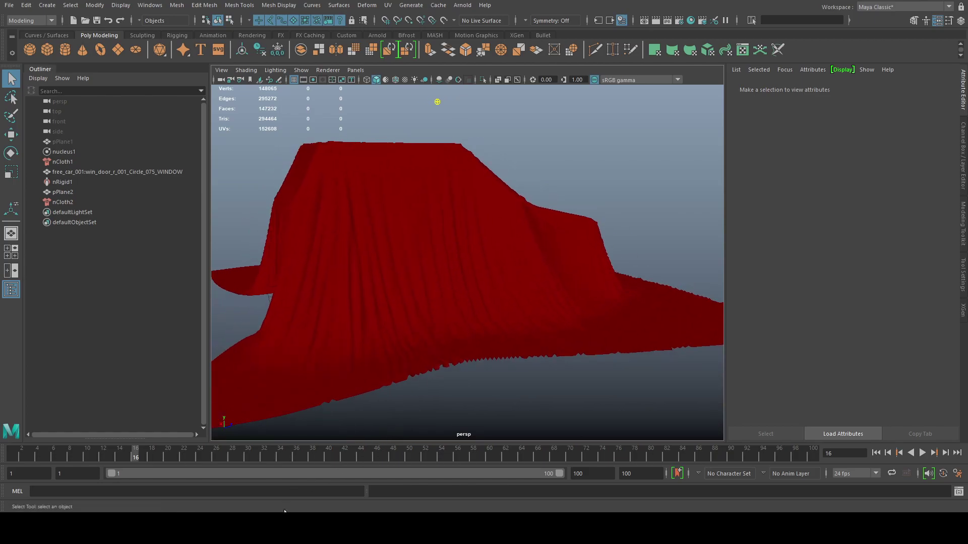
pyautogui.click(339, 488)
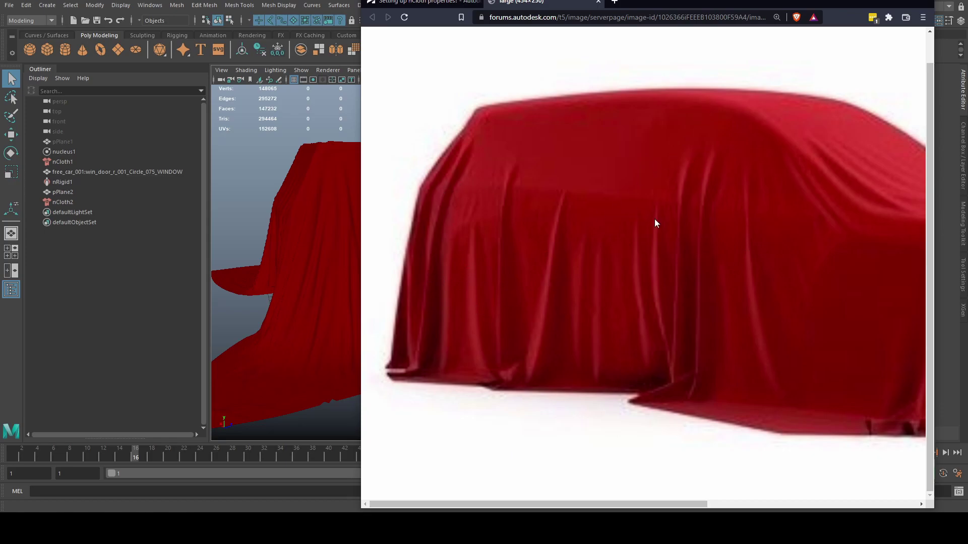
# Minimize the reference image and orbit the camera in closer around the cloth-draped car.
pyautogui.click(876, 4)
pyautogui.keyDown('alt'); pyautogui.moveTo(486, 310); pyautogui.dragTo(435, 304); pyautogui.keyUp('alt')
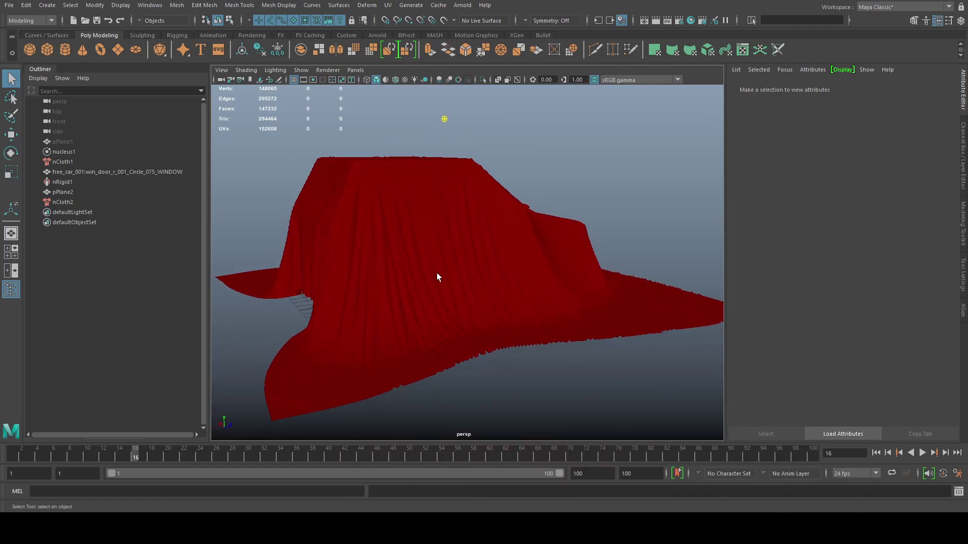
pyautogui.keyDown('alt'); pyautogui.moveTo(461, 338); pyautogui.dragTo(502, 315); pyautogui.keyUp('alt')
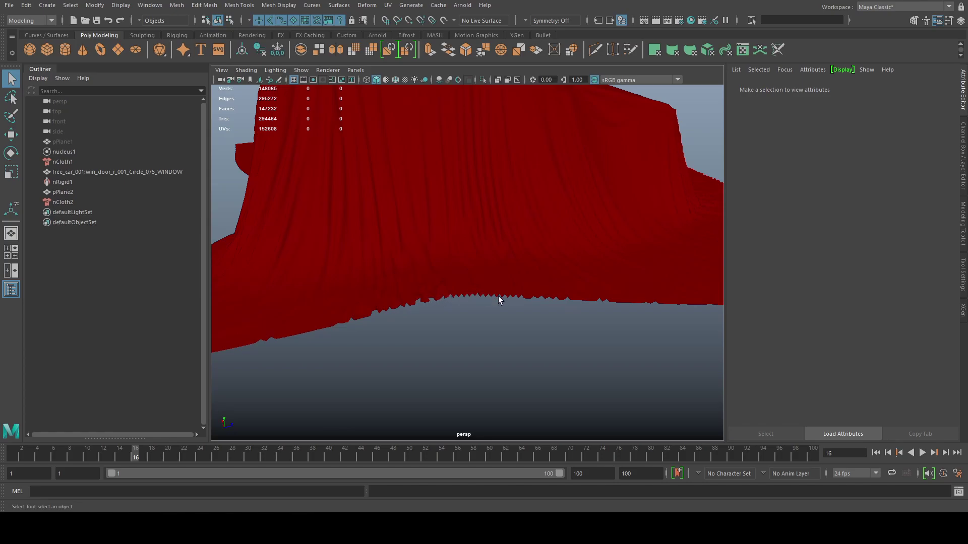
pyautogui.keyDown('alt'); pyautogui.moveTo(543, 324); pyautogui.dragTo(524, 336); pyautogui.keyUp('alt')
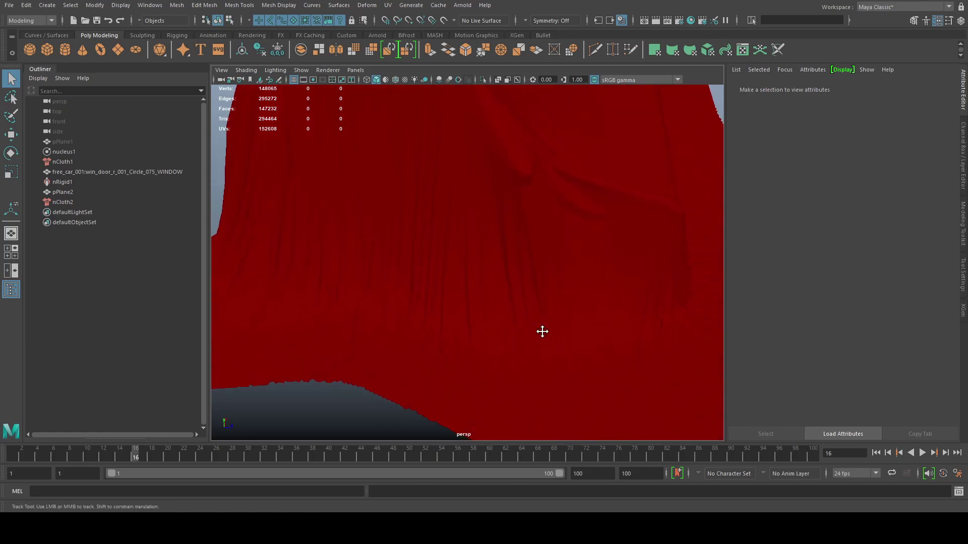
pyautogui.keyDown('alt'); pyautogui.moveTo(542, 331); pyautogui.dragTo(406, 304, button='right'); pyautogui.keyUp('alt')
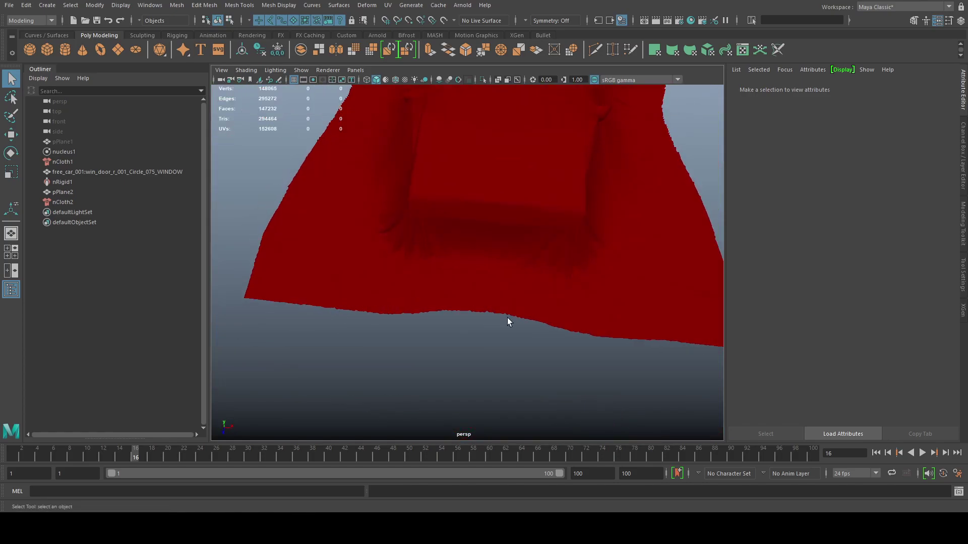
pyautogui.keyDown('alt'); pyautogui.moveTo(508, 319); pyautogui.dragTo(469, 285); pyautogui.keyUp('alt')
pyautogui.keyDown('alt'); pyautogui.moveTo(468, 285); pyautogui.dragTo(415, 277, button='right'); pyautogui.keyUp('alt')
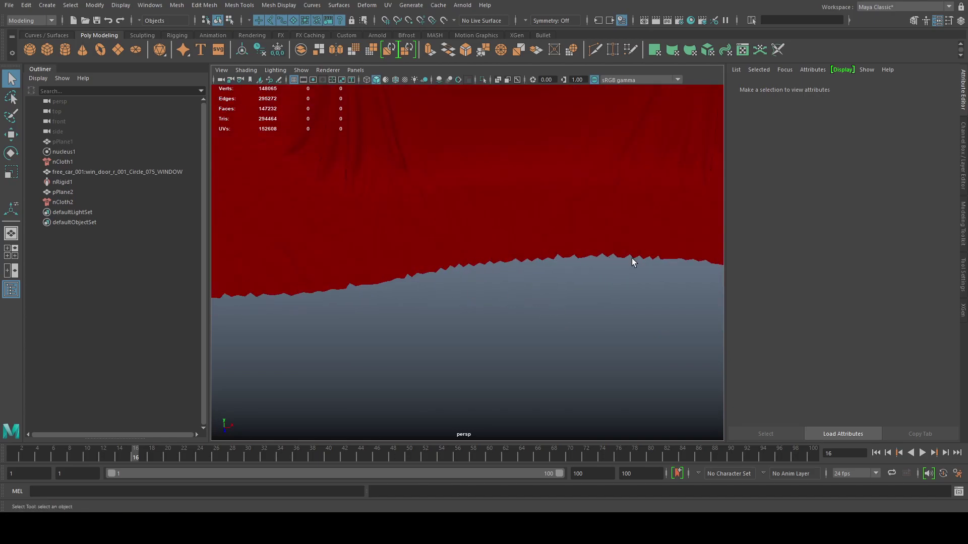
# View the whole draped shape, zoom in on the folds, then select the car collider nRigid1.
pyautogui.keyDown('alt'); pyautogui.moveTo(629, 261); pyautogui.dragTo(404, 296, button='right'); pyautogui.keyUp('alt')
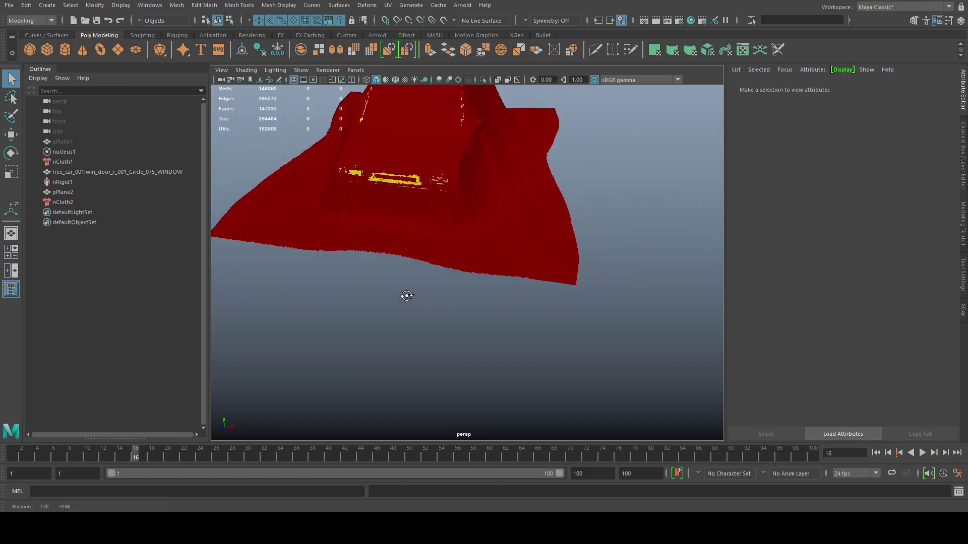
pyautogui.keyDown('alt'); pyautogui.moveTo(404, 296); pyautogui.dragTo(390, 357, button='middle'); pyautogui.keyUp('alt')
pyautogui.keyDown('alt'); pyautogui.moveTo(390, 357); pyautogui.dragTo(514, 296, button='right'); pyautogui.keyUp('alt')
pyautogui.moveTo(514, 295)
pyautogui.keyDown('alt'); pyautogui.mouseDown(button='middle')
pyautogui.moveTo(499, 231)
pyautogui.moveTo(504, 287)
pyautogui.mouseUp(button='middle'); pyautogui.keyUp('alt')
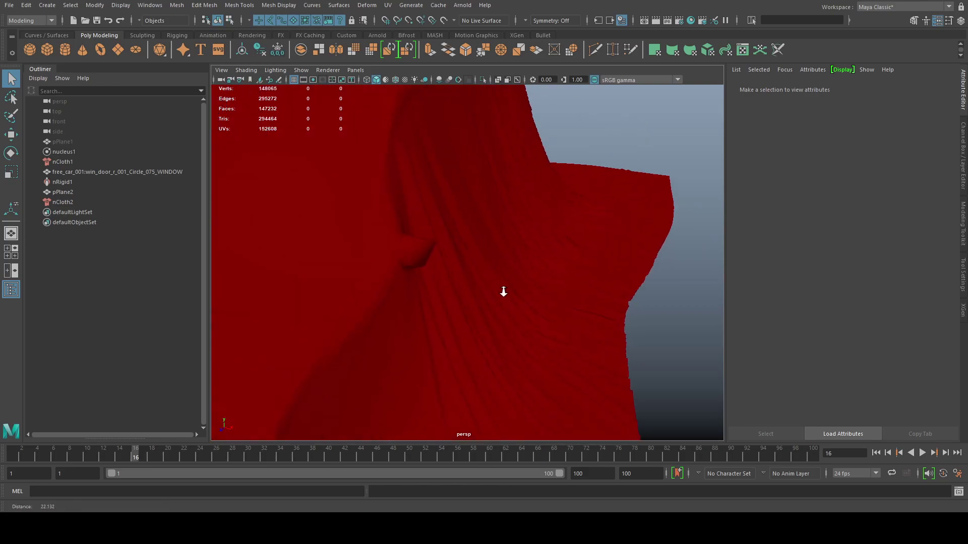
pyautogui.click(423, 256)
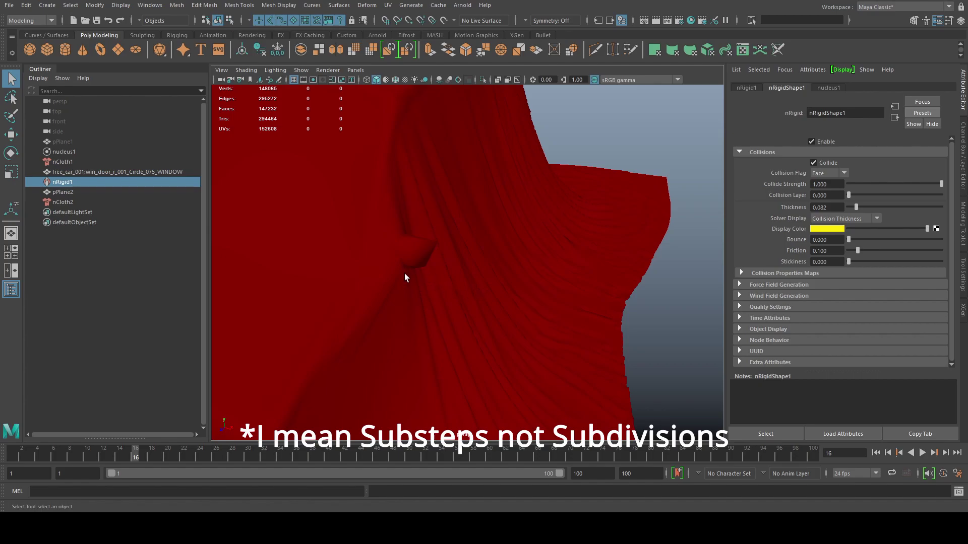
# Select the cloth and review nClothShape2's Compression Resistance 0.100 and Stretch Resistance in Dynamic Properties.
pyautogui.click(528, 268)
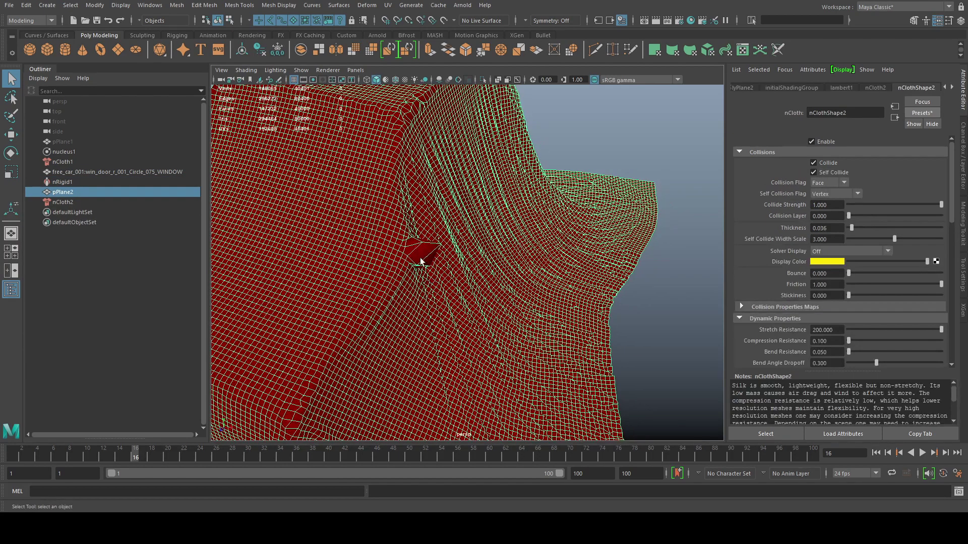
pyautogui.keyDown('alt'); pyautogui.moveTo(421, 261); pyautogui.dragTo(475, 268); pyautogui.keyUp('alt')
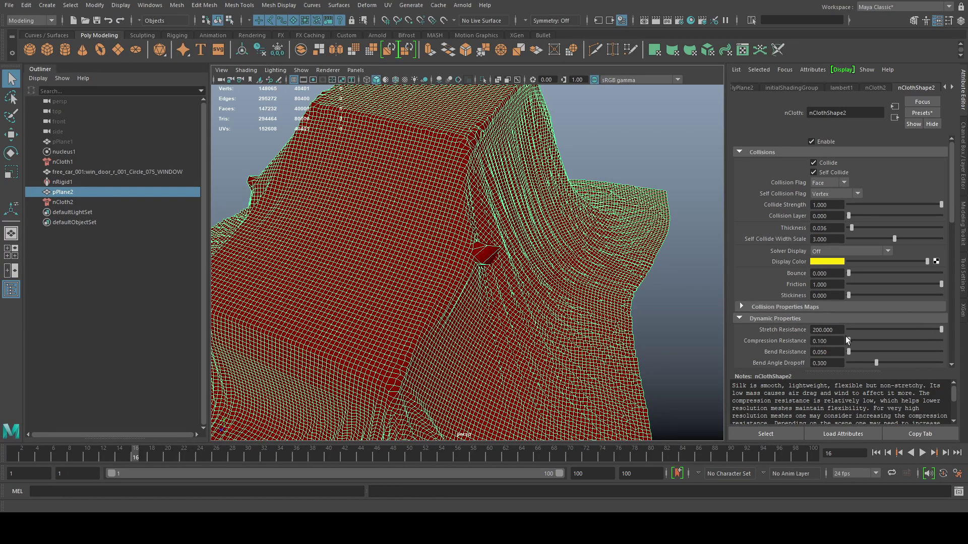
pyautogui.click(829, 341)
pyautogui.click(836, 339)
pyautogui.click(837, 330)
pyautogui.scroll(-1, 953, 216)
pyautogui.scroll(-10, 953, 218)
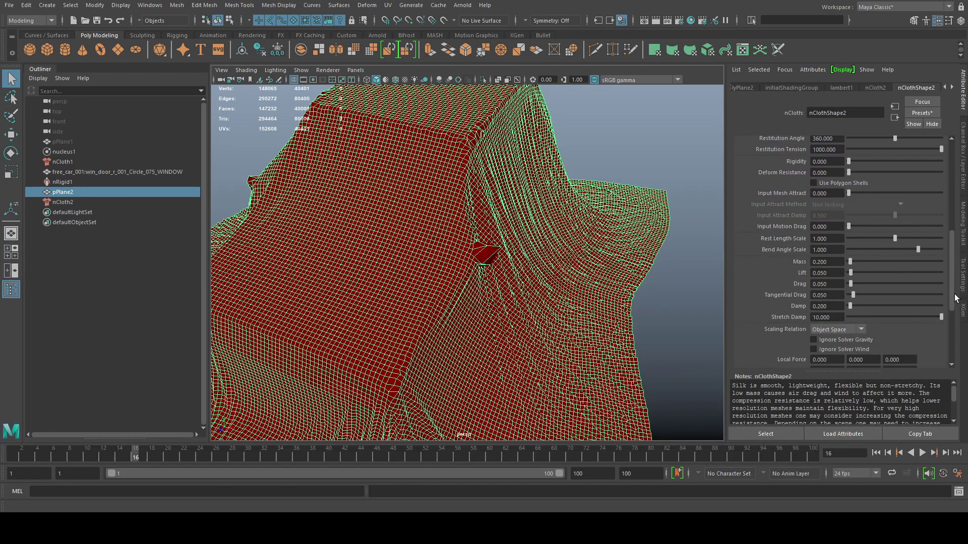
pyautogui.moveTo(956, 302); pyautogui.dragTo(959, 214)
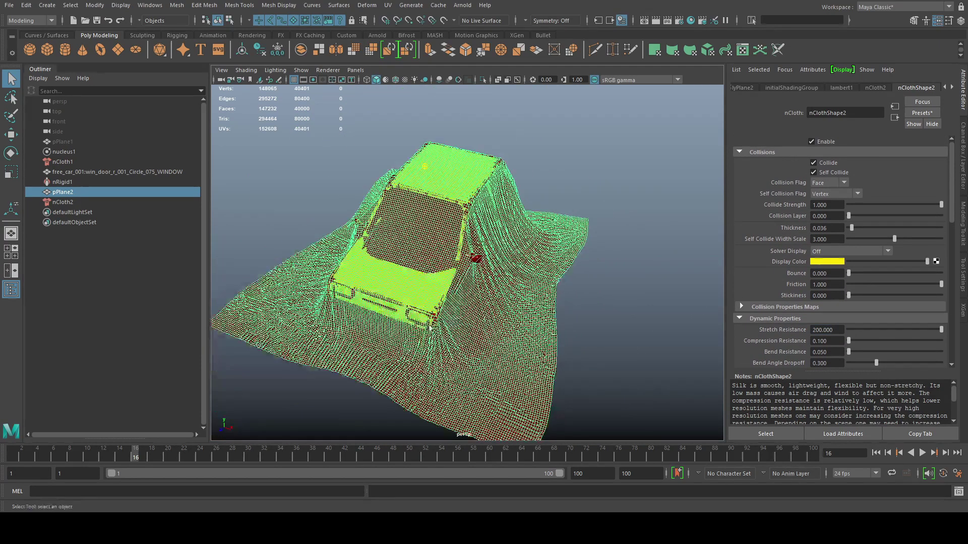
# Orbit the draped car through side and front three-quarter views, then select nucleus1 (Substeps 15, Space Scale 0.010).
pyautogui.keyDown('alt'); pyautogui.moveTo(553, 262); pyautogui.dragTo(494, 316); pyautogui.keyUp('alt')
pyautogui.moveTo(494, 316)
pyautogui.keyDown('alt'); pyautogui.mouseDown(button='middle')
pyautogui.moveTo(547, 309)
pyautogui.moveTo(513, 305)
pyautogui.mouseUp(button='middle'); pyautogui.keyUp('alt')
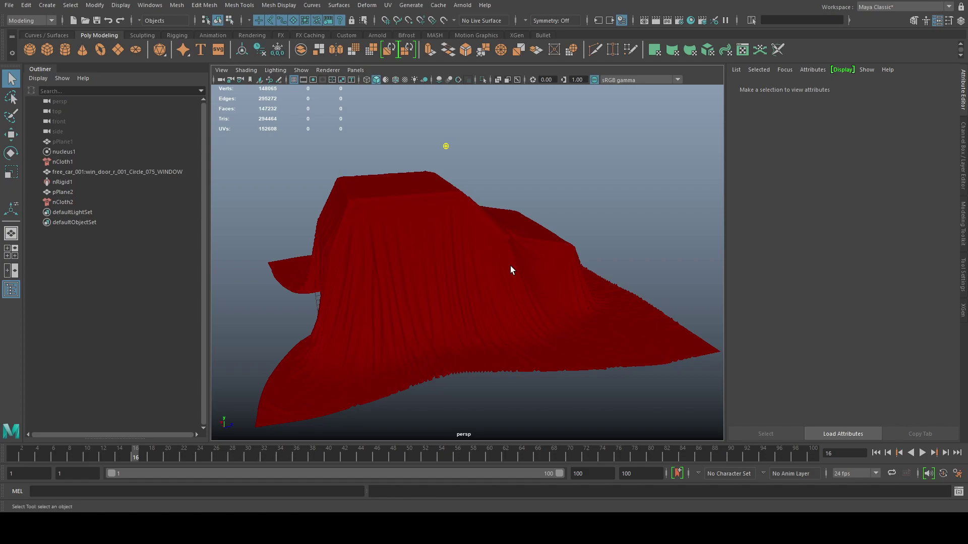
pyautogui.keyDown('alt'); pyautogui.moveTo(532, 273); pyautogui.dragTo(447, 305); pyautogui.keyUp('alt')
pyautogui.moveTo(447, 305)
pyautogui.keyDown('alt'); pyautogui.mouseDown(button='middle')
pyautogui.moveTo(472, 301)
pyautogui.moveTo(460, 318)
pyautogui.mouseUp(button='middle'); pyautogui.keyUp('alt')
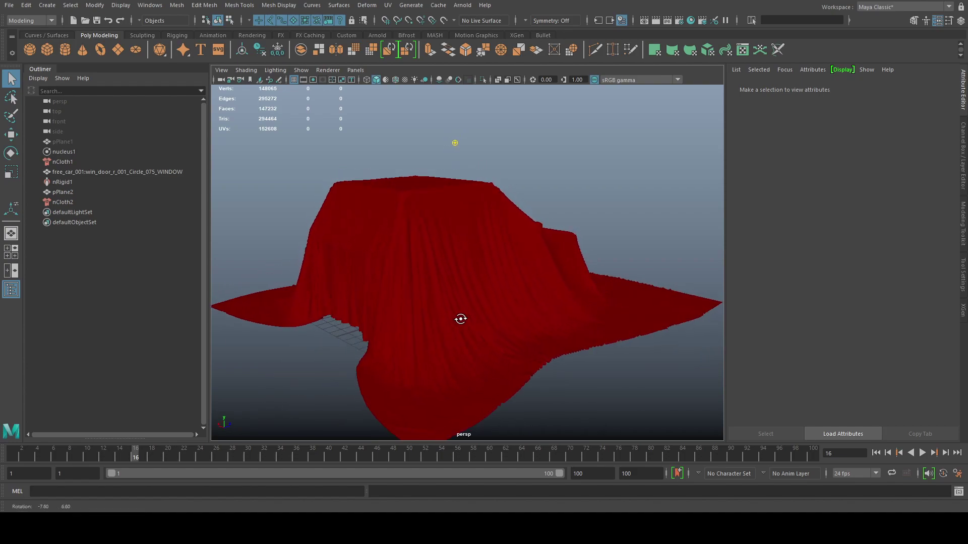
pyautogui.moveTo(460, 317)
pyautogui.keyDown('alt'); pyautogui.mouseDown()
pyautogui.moveTo(468, 330)
pyautogui.moveTo(478, 325)
pyautogui.moveTo(464, 303)
pyautogui.mouseUp(); pyautogui.keyUp('alt')
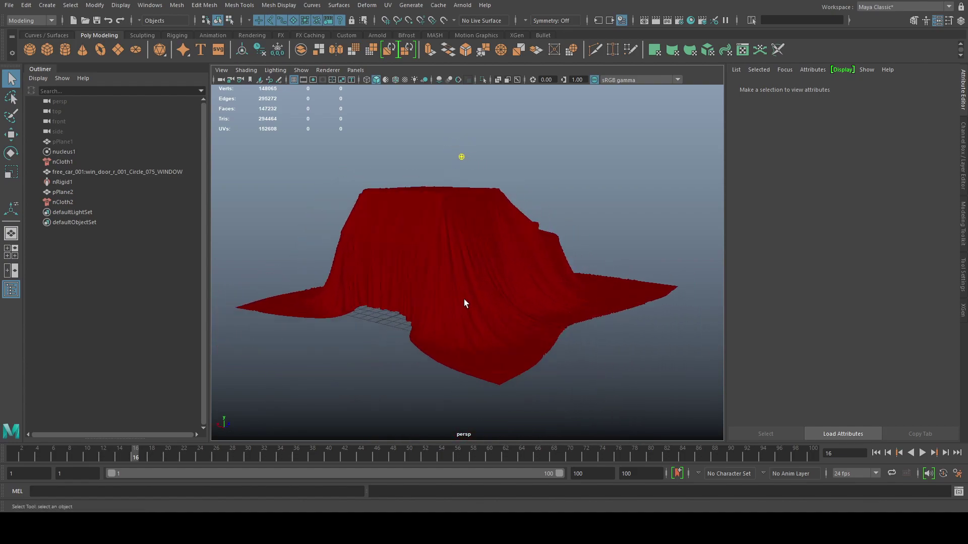
pyautogui.click(86, 151)
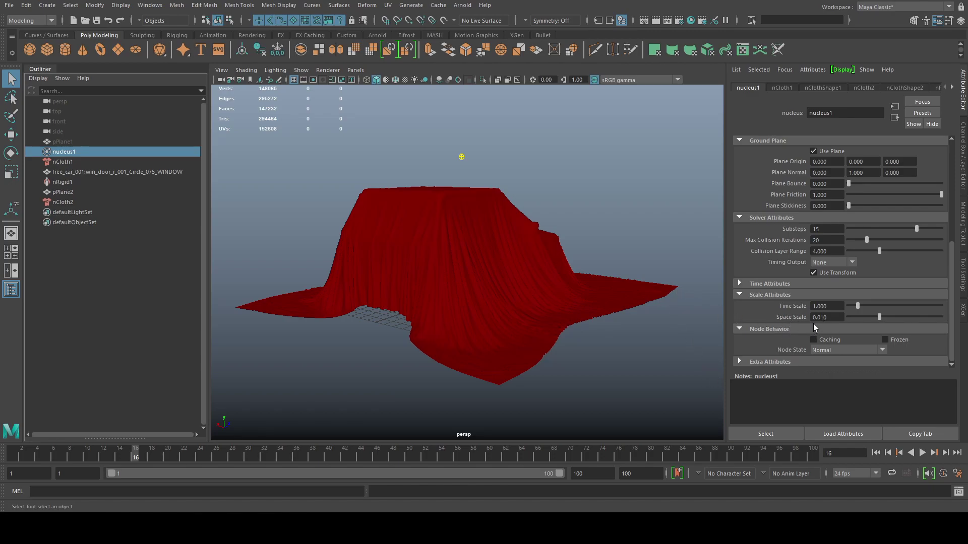
# Check the nucleus1 Space Scale value 0.010 and the Time Scale field.
pyautogui.click(839, 317)
pyautogui.moveTo(827, 317); pyautogui.dragTo(812, 317)
pyautogui.click(832, 306)
# Deselect everything and orbit around the draped cloth to review its silhouette and spreading hem.
pyautogui.click(655, 213)
pyautogui.click(619, 291)
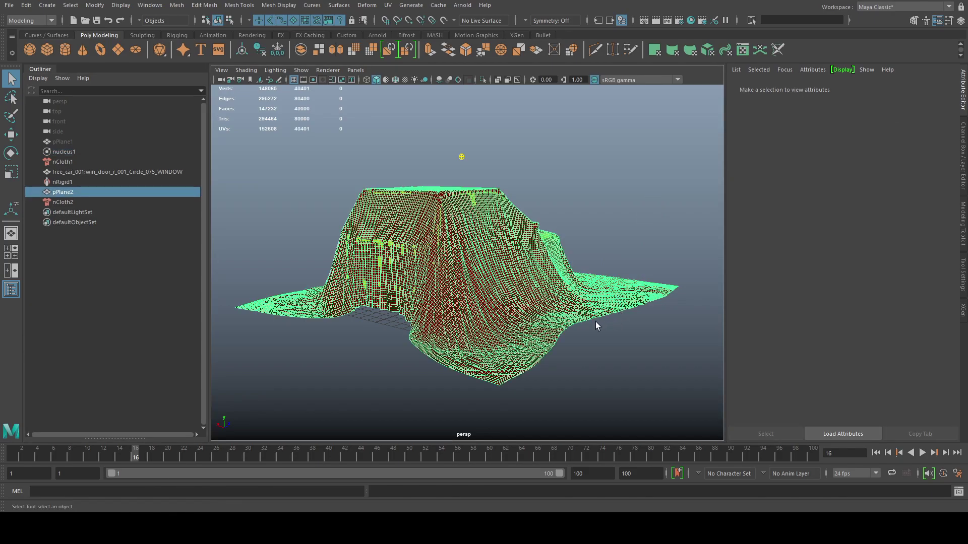
pyautogui.keyDown('alt'); pyautogui.moveTo(500, 322); pyautogui.dragTo(507, 335, button='middle'); pyautogui.keyUp('alt')
pyautogui.click(633, 268)
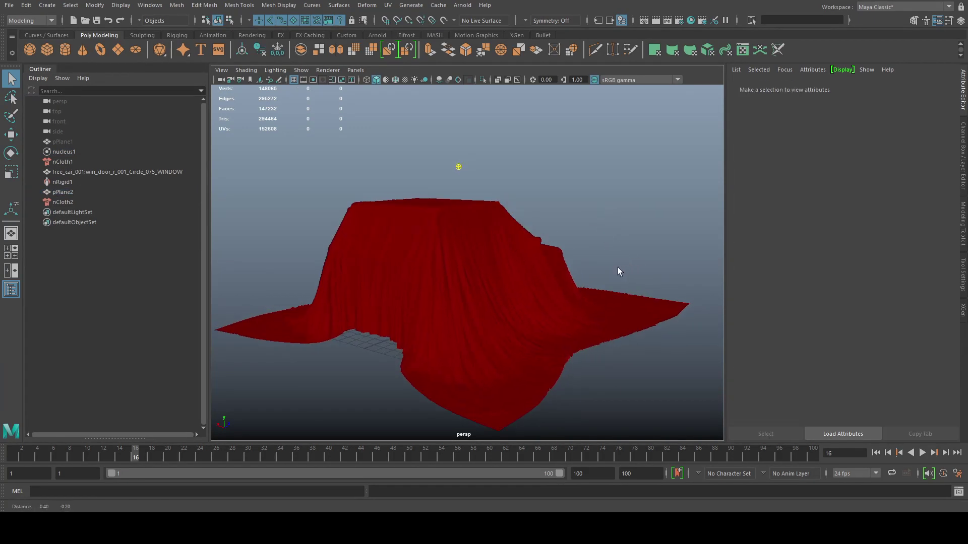
pyautogui.keyDown('alt'); pyautogui.moveTo(594, 282); pyautogui.dragTo(487, 224); pyautogui.keyUp('alt')
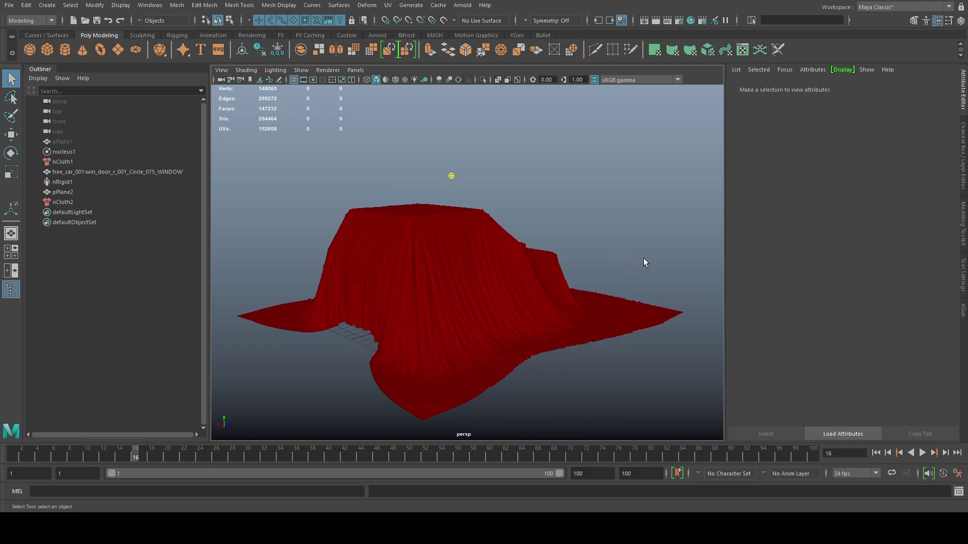
pyautogui.keyDown('alt'); pyautogui.moveTo(643, 258); pyautogui.dragTo(525, 277); pyautogui.keyUp('alt')
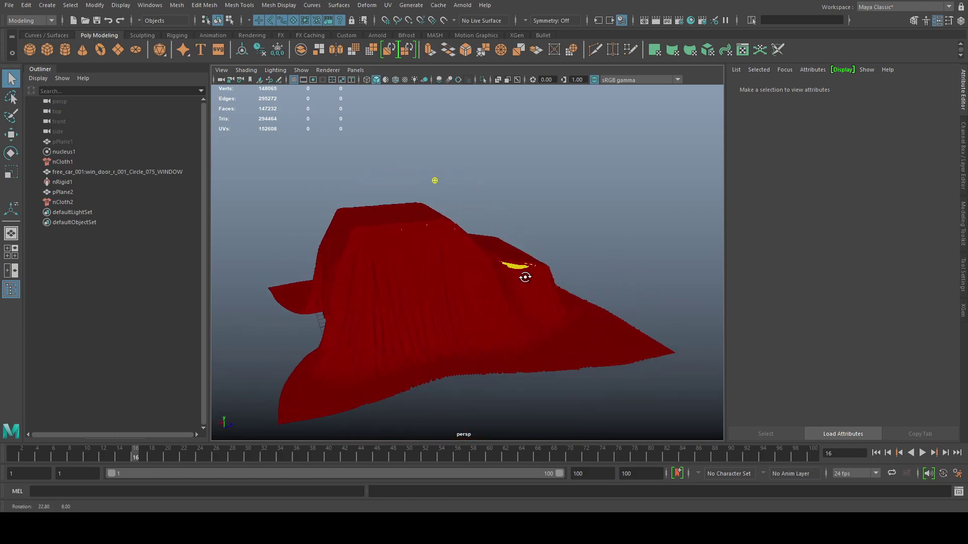